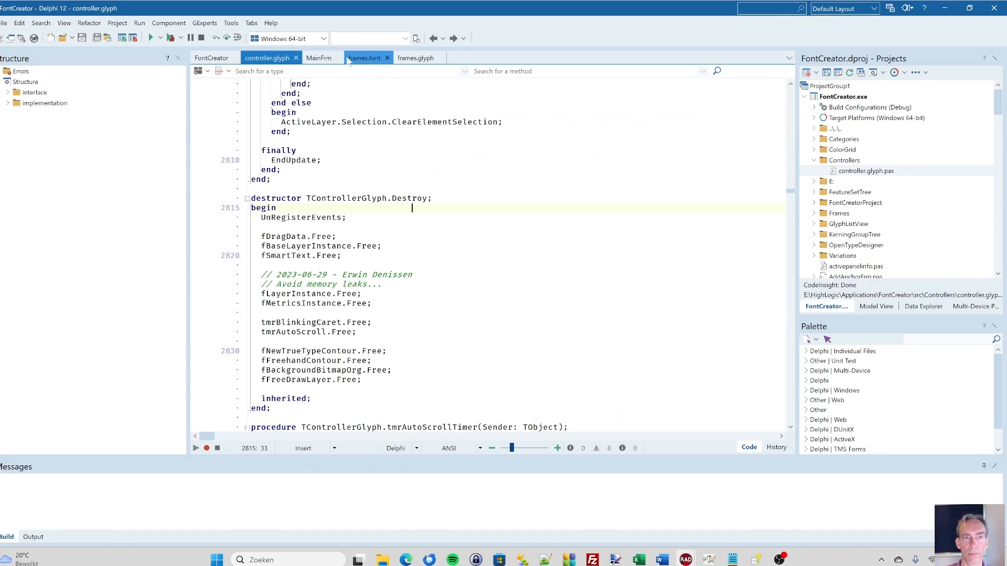
- Review the form designs of MainFrm, frames.font and frames.glyph, including the main form's tbMenuBar toolbar, and return to MainFrm
click(316, 60)
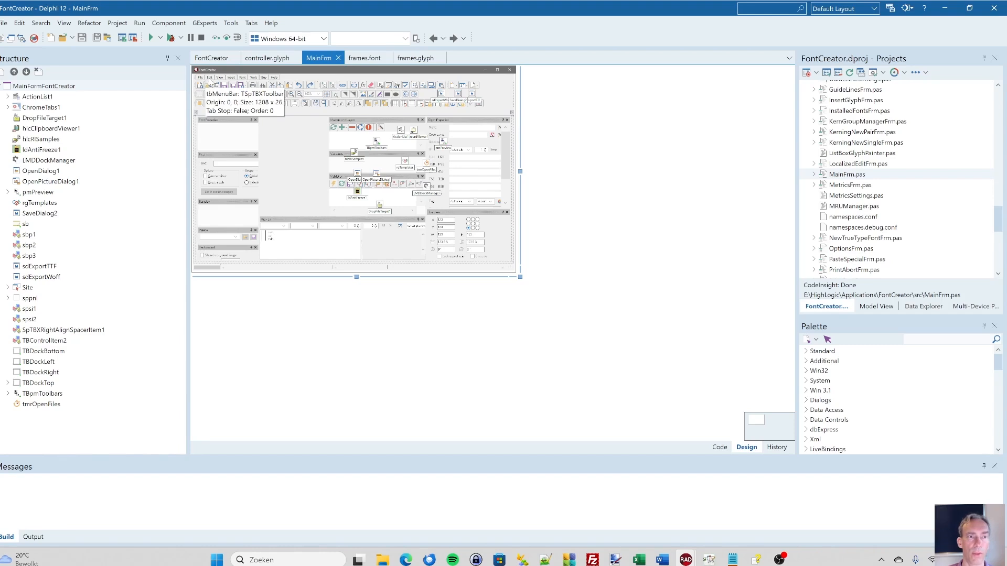
click(200, 85)
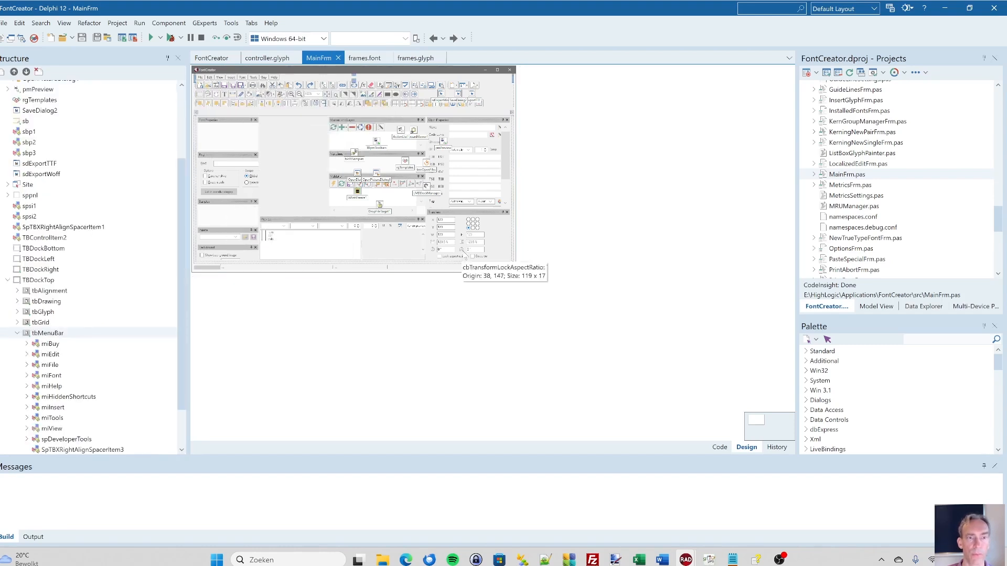
click(367, 58)
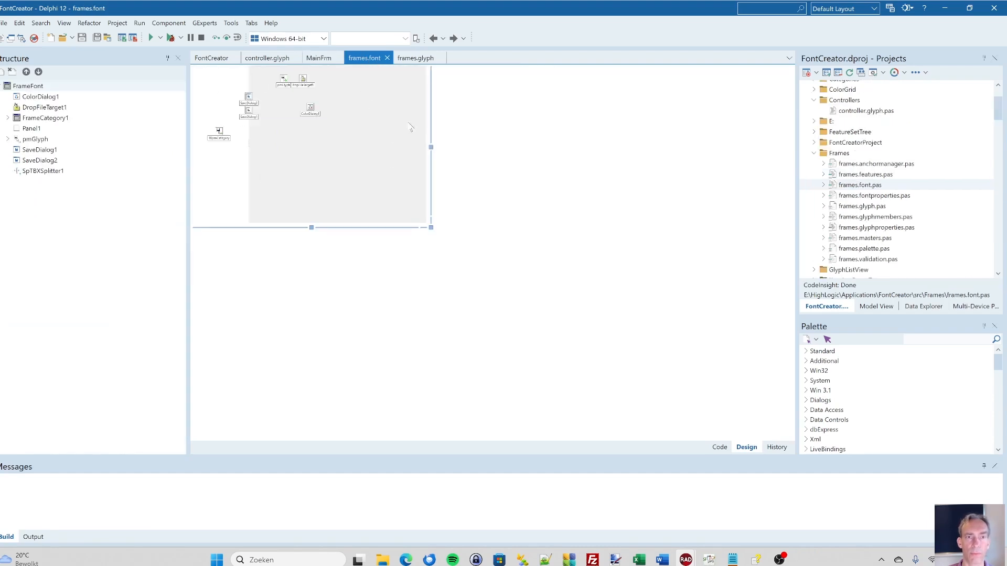
click(415, 59)
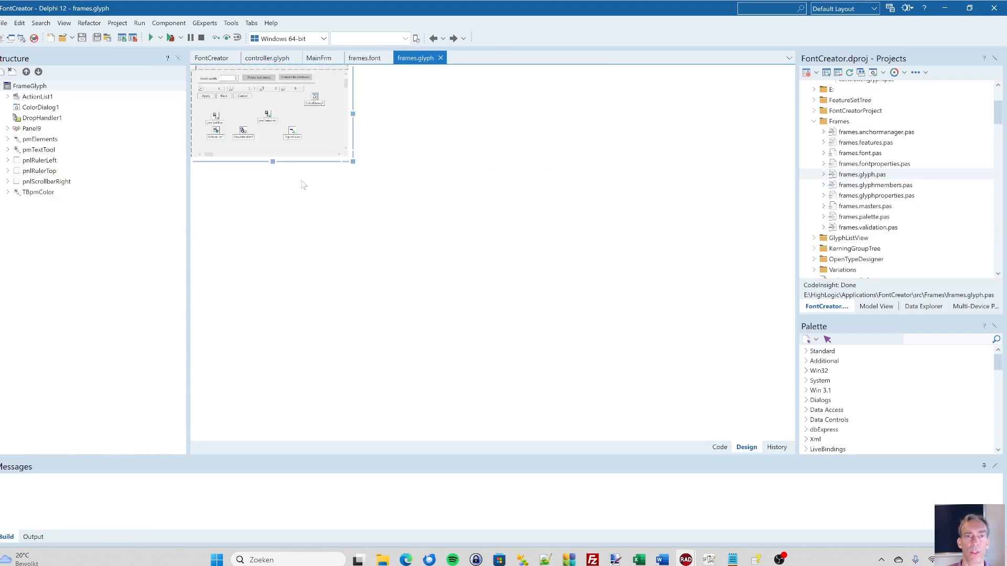
click(328, 59)
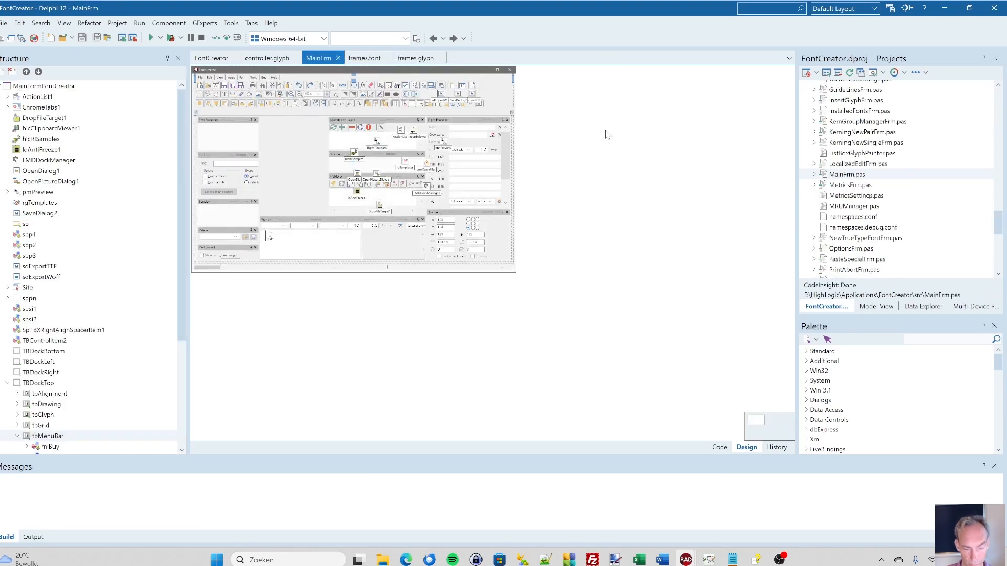
- Compile and run the FontCreator project, and reopen the recent font C:\windows\Fonts\bahnschrift.ttf in the running program
key(ctrl+F9)
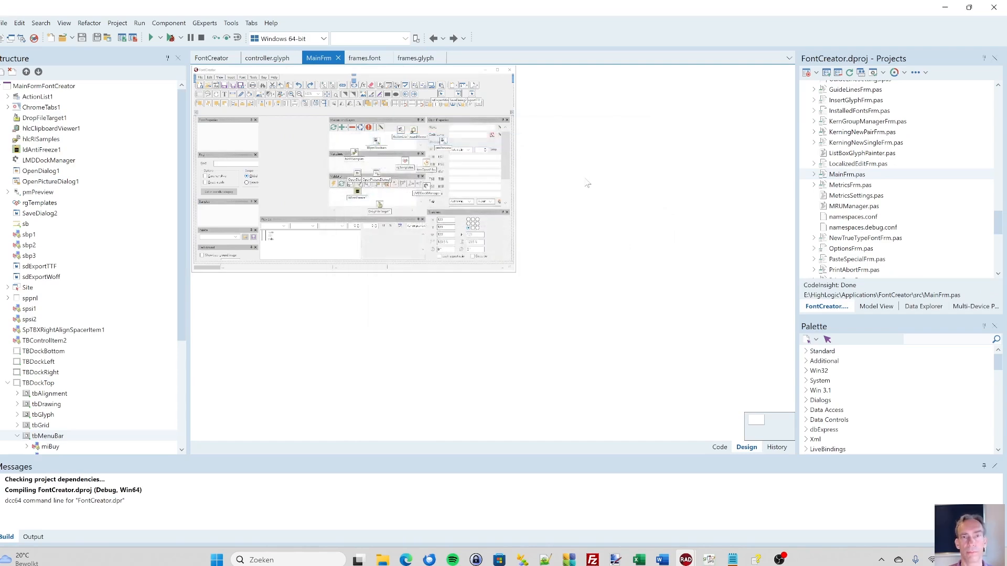
key(F9)
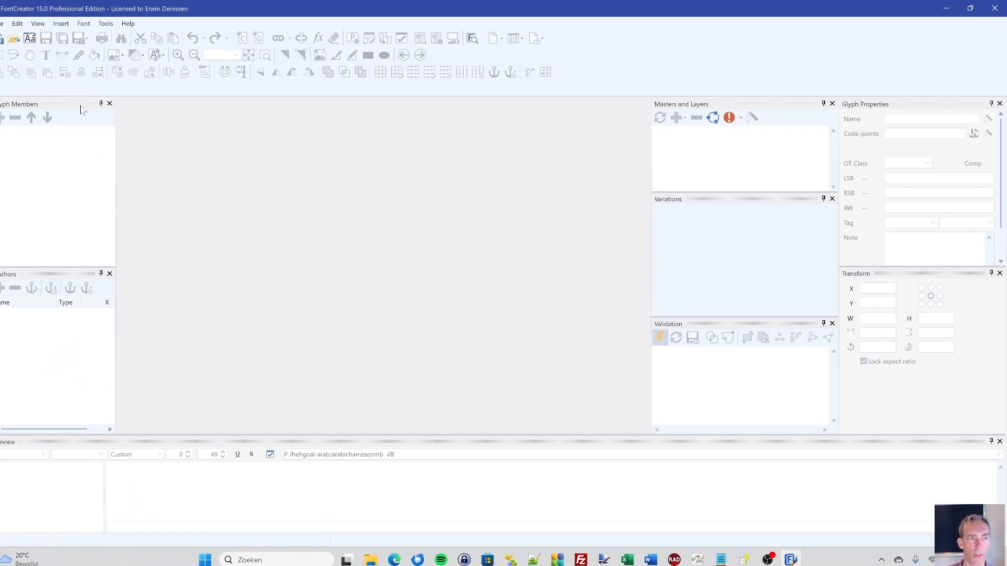
click(3, 23)
mouse_move(12, 72)
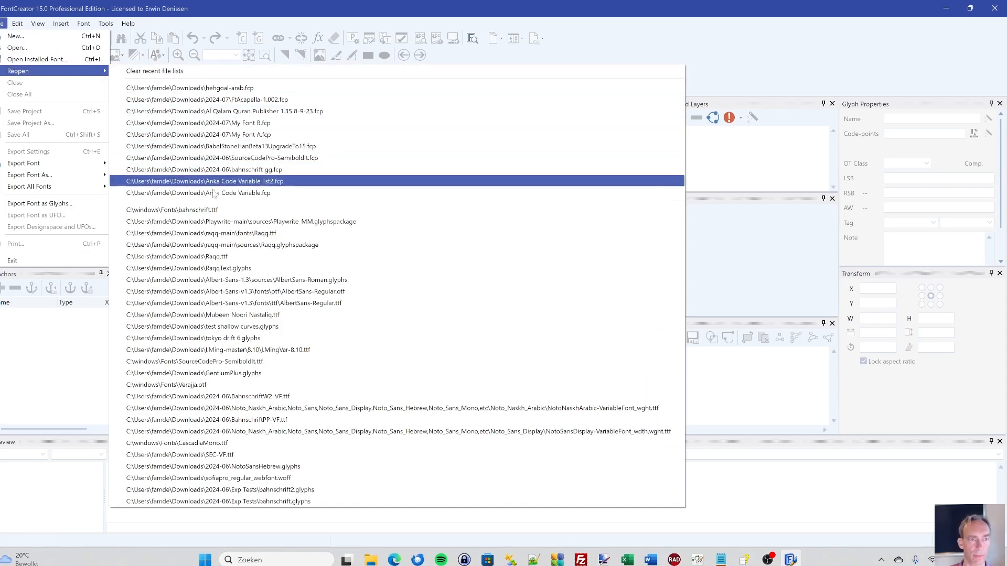
click(210, 210)
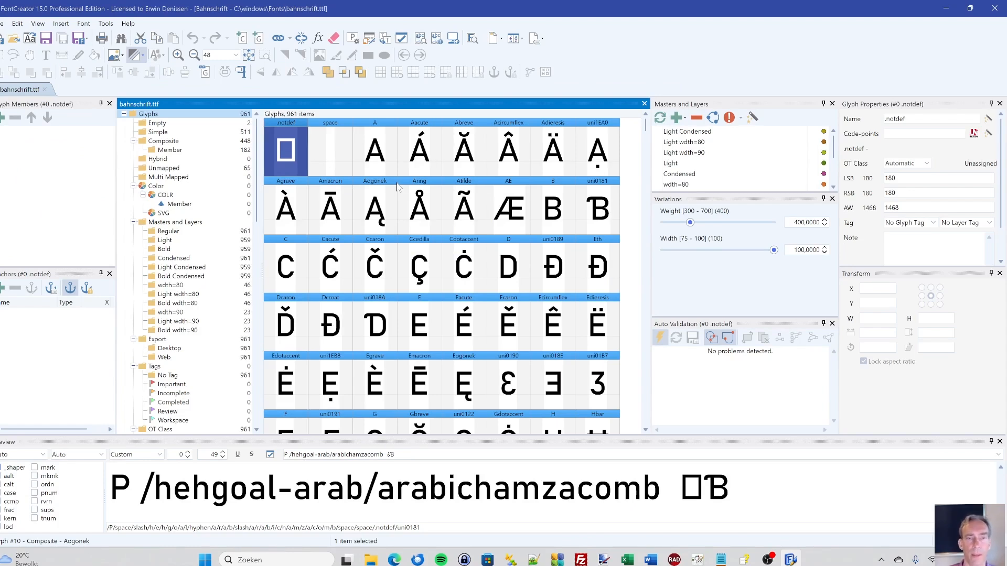
- Set the font's Weight variation to 700 and open glyph uni0181, the capital B with hook, for editing
click(421, 158)
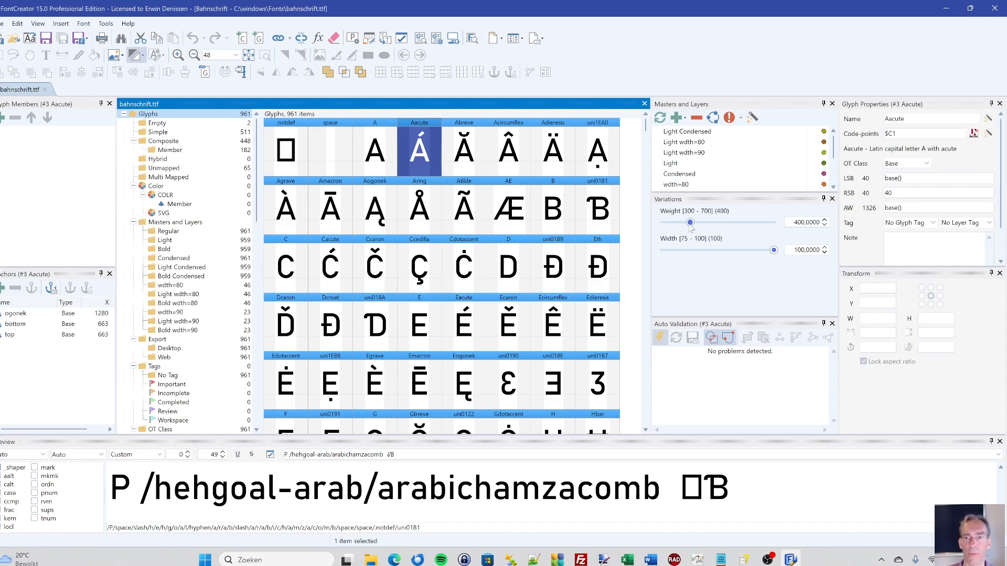
drag(690, 223, 775, 224)
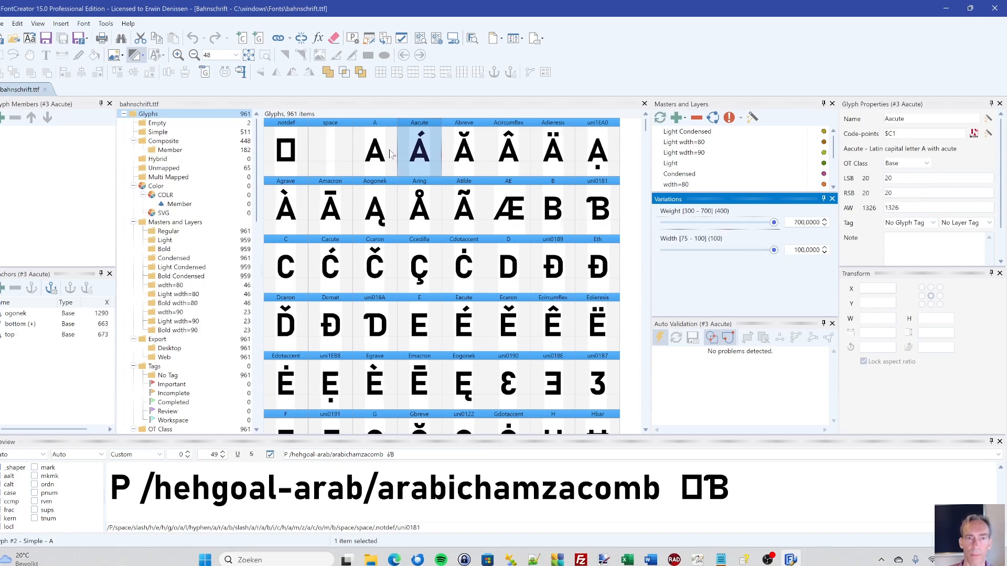
click(599, 208)
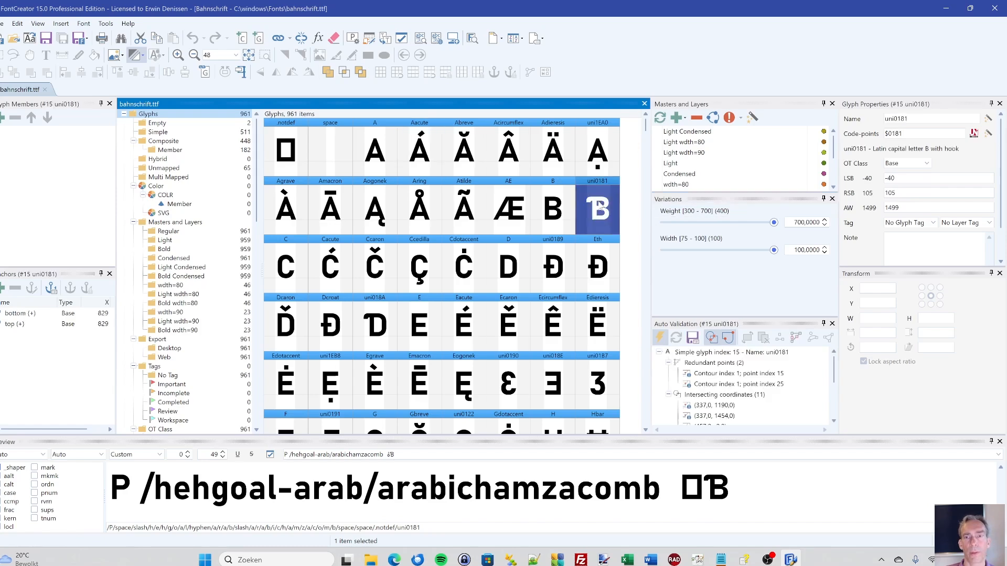
double_click(599, 207)
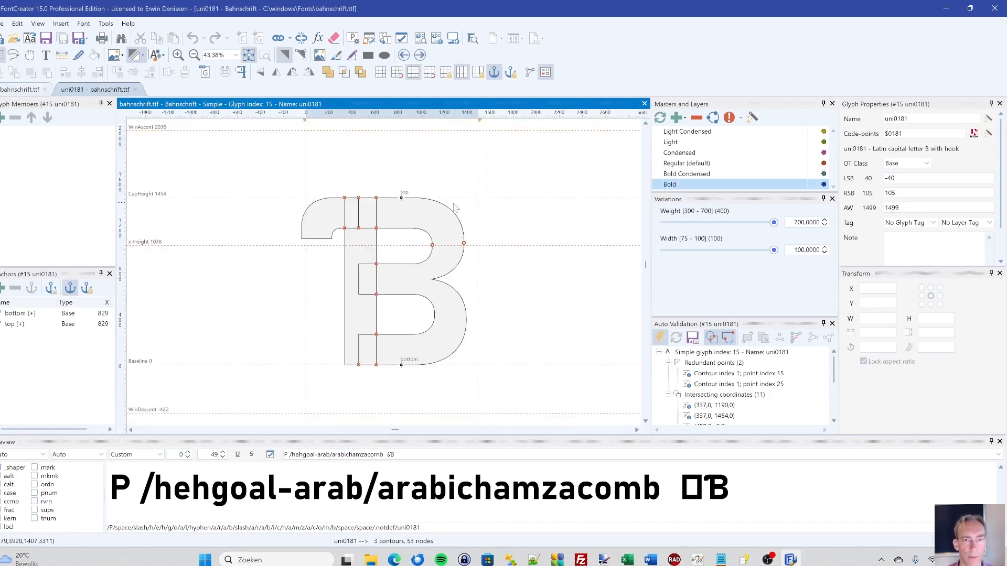
- Move the glyph's B-shaped contour away from the stem and reshape its top arm, placing nodes at (1263, 1792) and (1178, 1520)
click(415, 217)
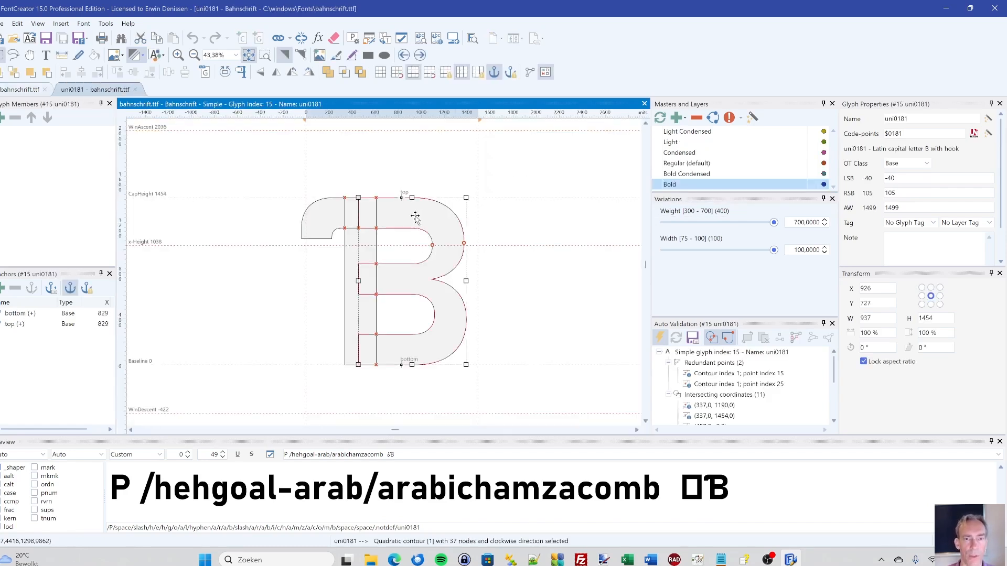
click(418, 180)
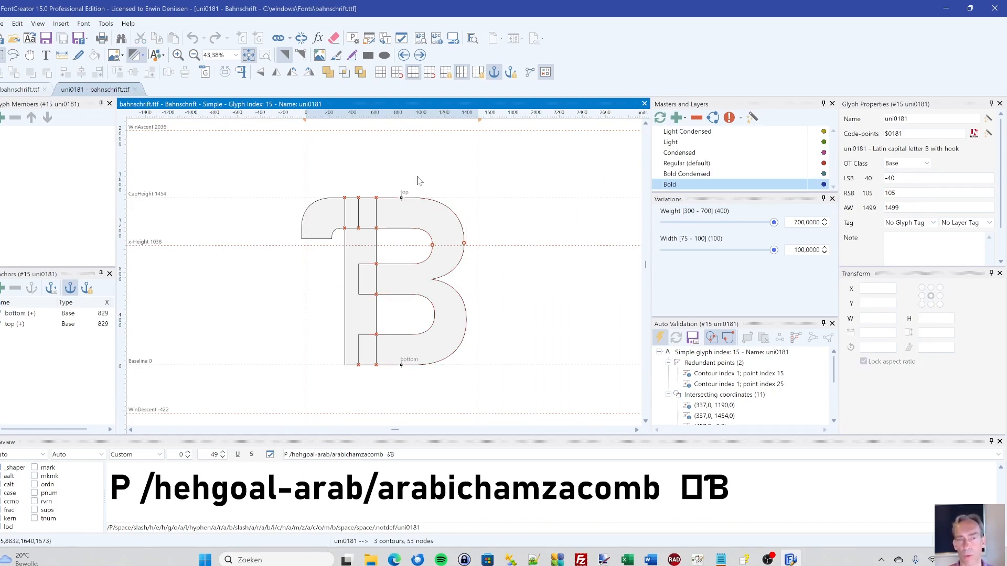
drag(411, 206, 448, 181)
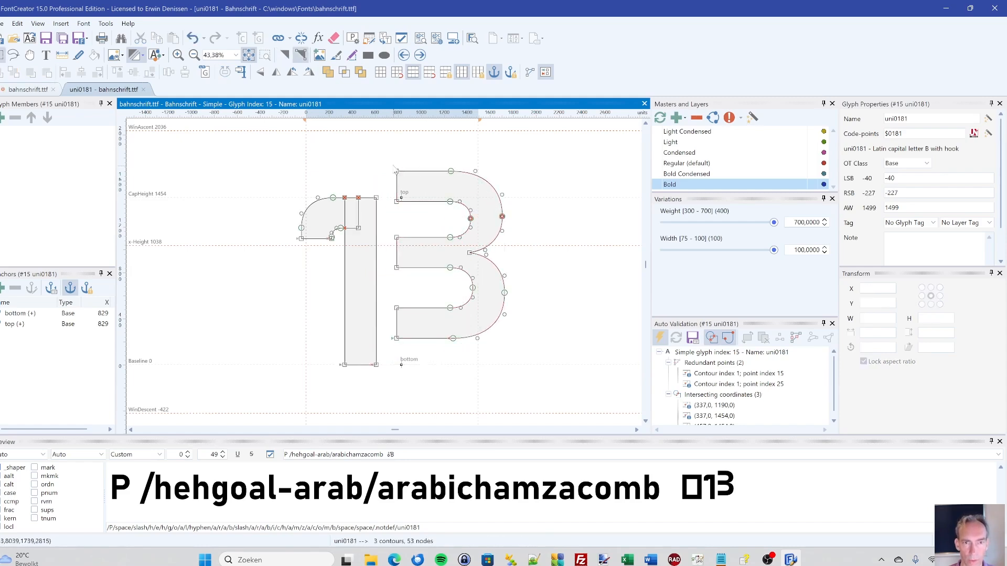
drag(387, 162, 389, 185)
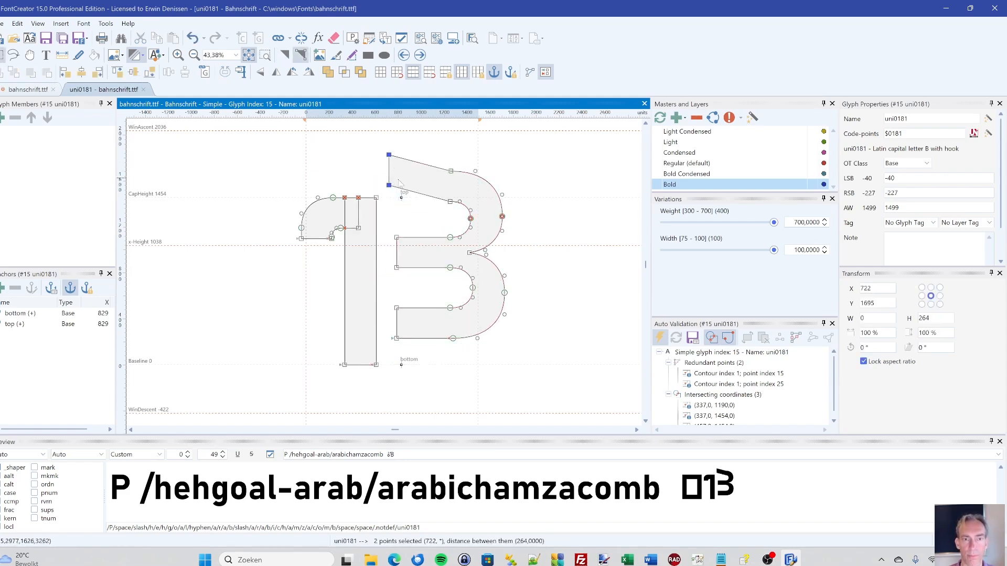
drag(451, 171, 452, 159)
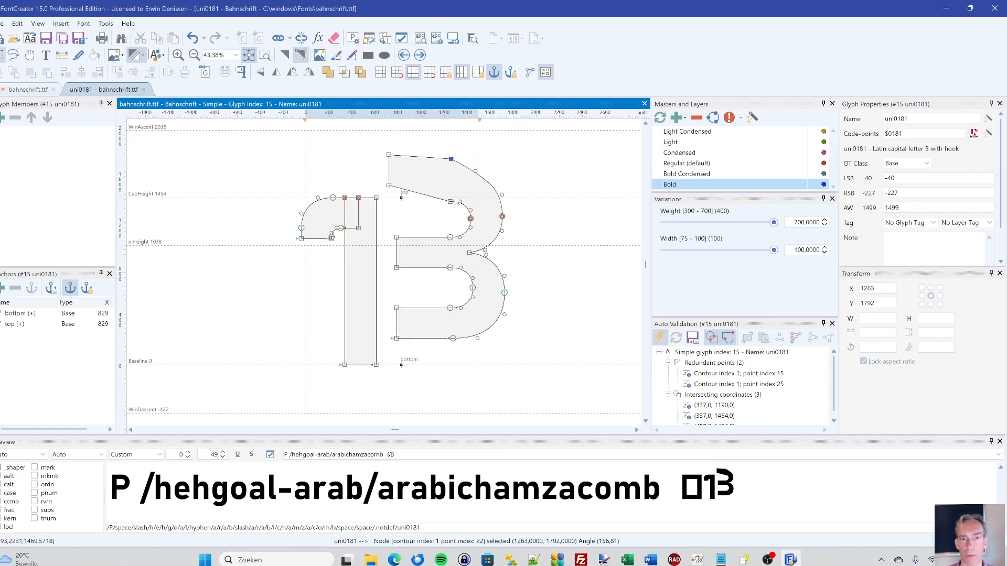
drag(451, 201, 441, 190)
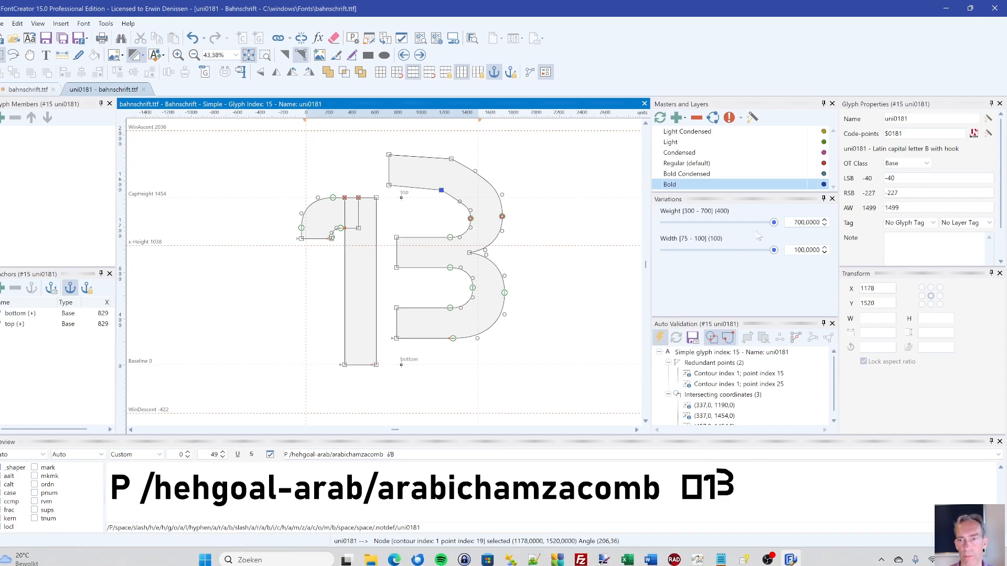
mouse_move(774, 223)
mouse_down()
mouse_move(665, 230)
mouse_move(768, 233)
mouse_move(662, 237)
mouse_move(780, 237)
mouse_move(767, 224)
mouse_move(676, 229)
mouse_move(785, 226)
mouse_up()
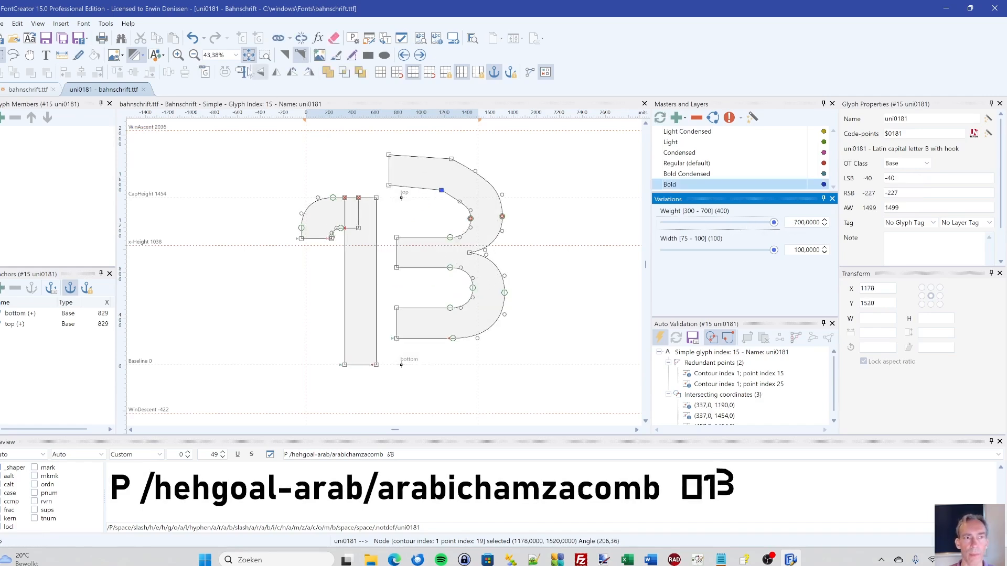
- Undo all four contour and point moves on the uni0181 glyph at once
click(204, 38)
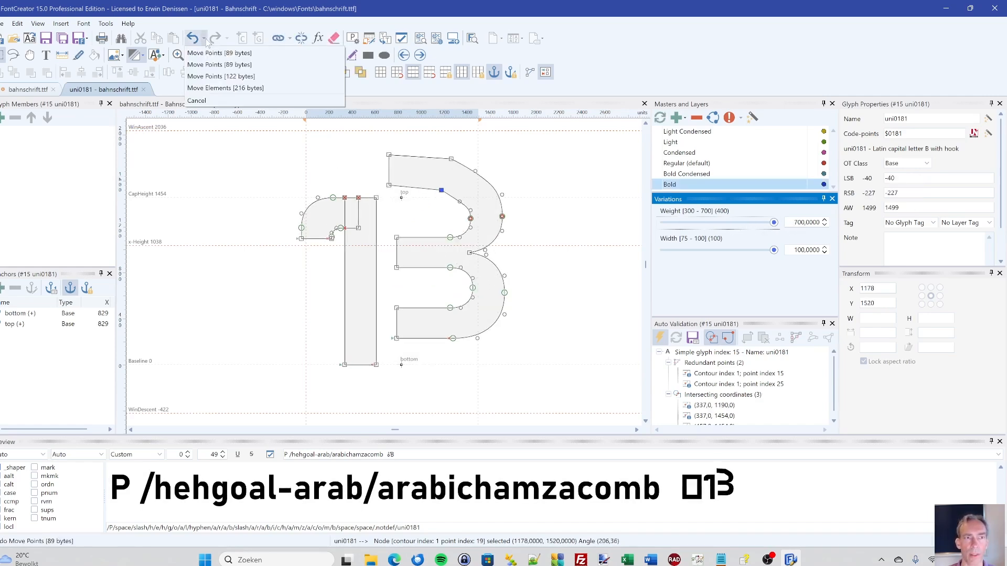
click(201, 88)
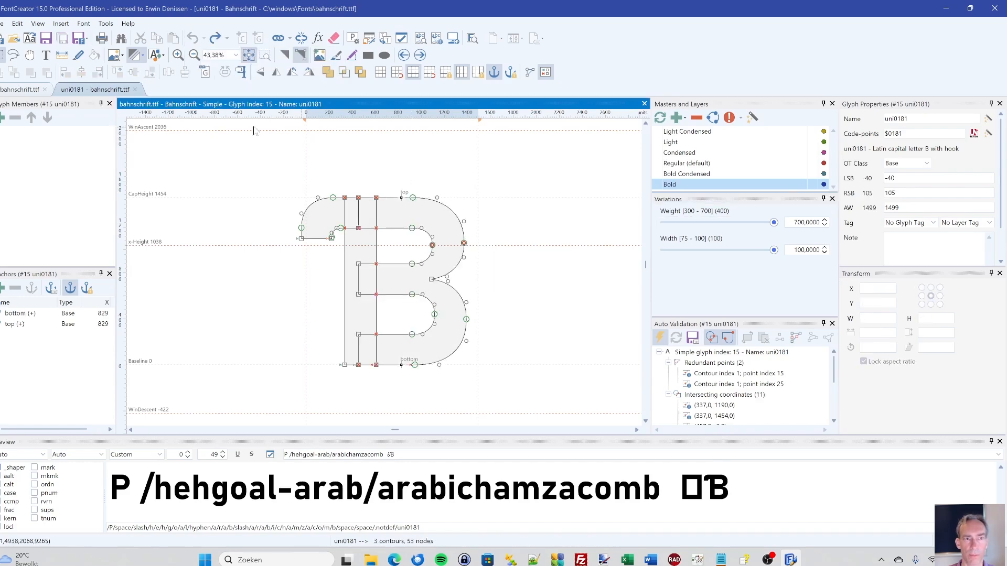
- Examine the font's scripts, features and lookups in OpenType Designer, including MarkToBase1 and MarkToMark1 through MarkToMark4
click(369, 42)
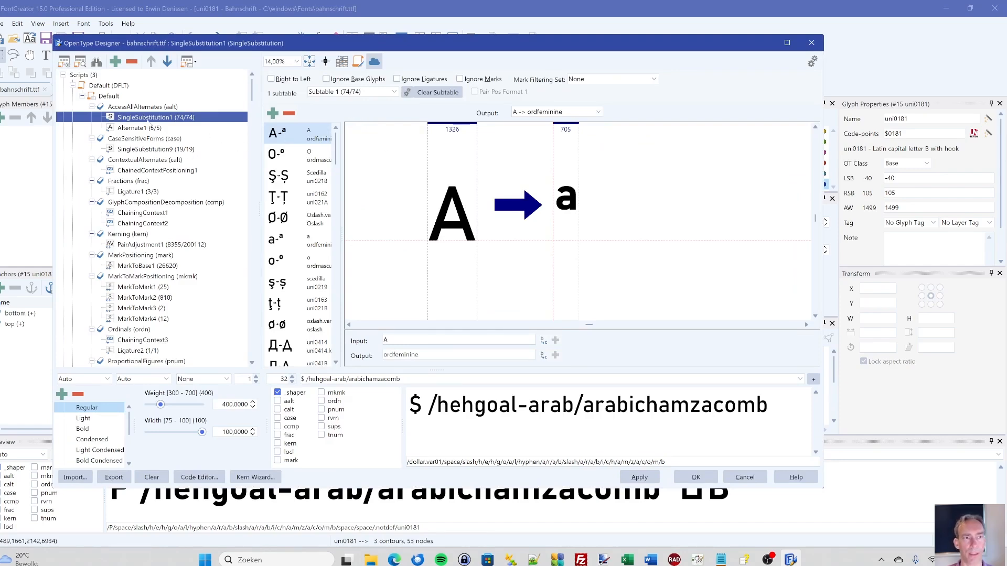
scroll(199, 224, down, 3)
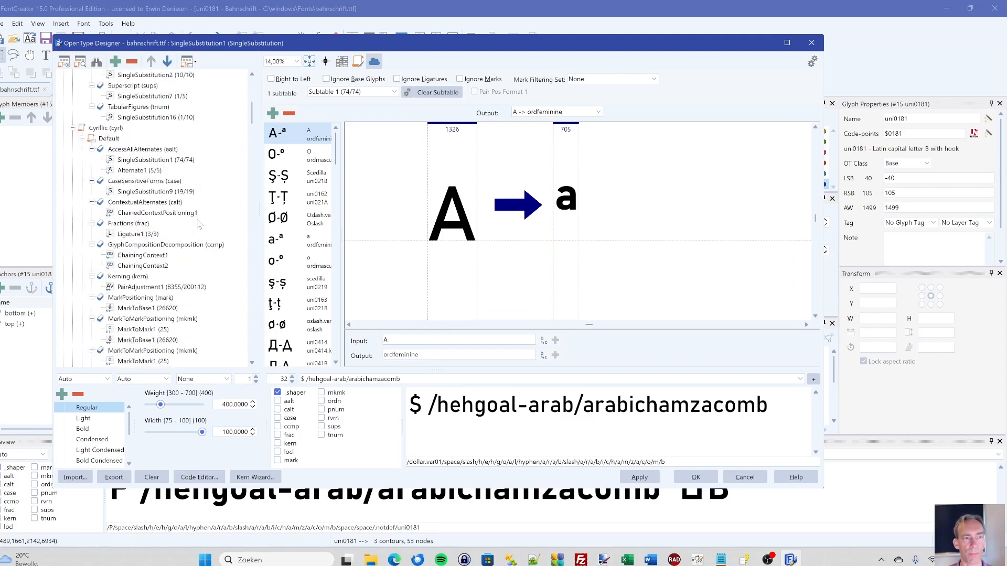
scroll(194, 214, down, 8)
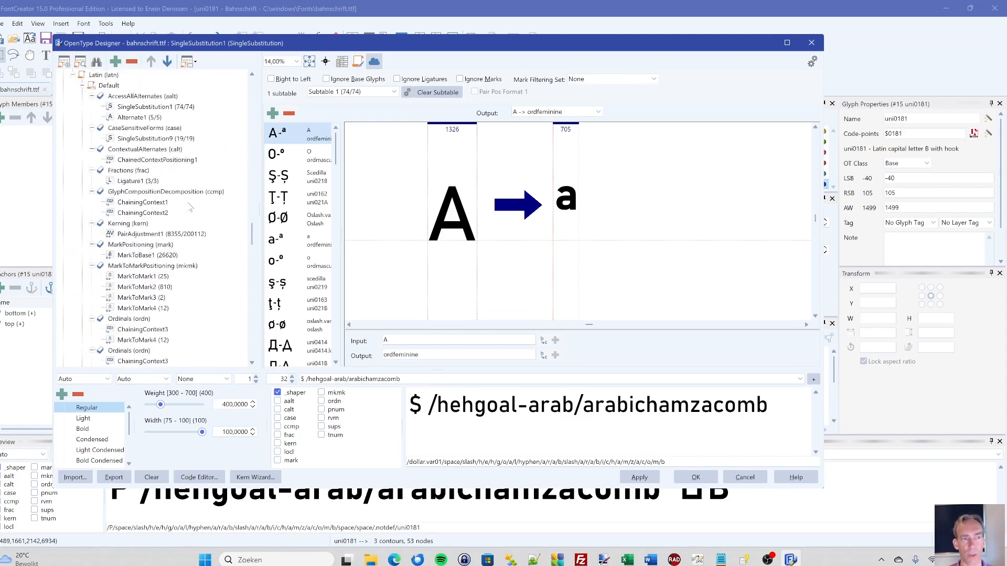
scroll(191, 207, down, 5)
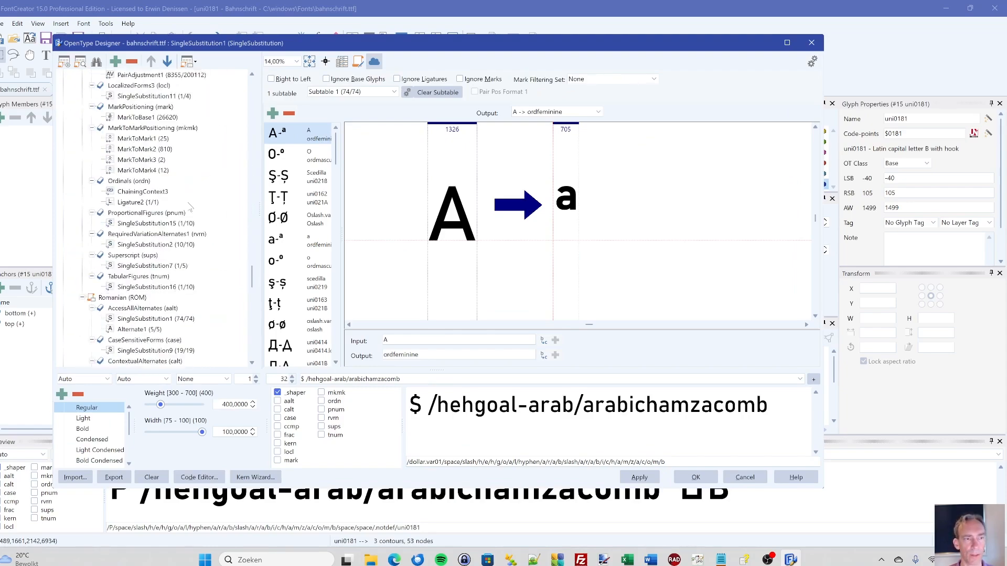
click(145, 150)
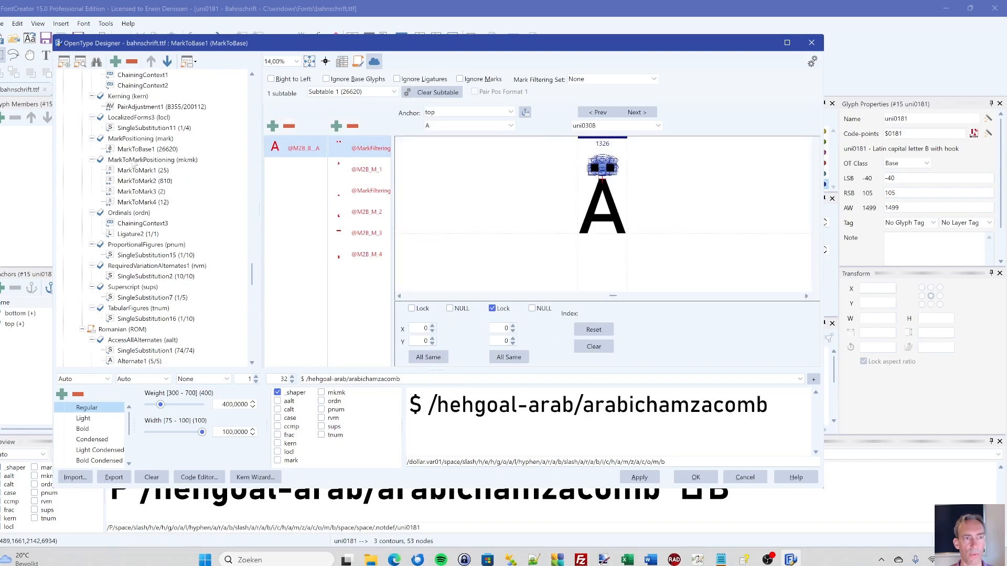
click(128, 172)
click(131, 183)
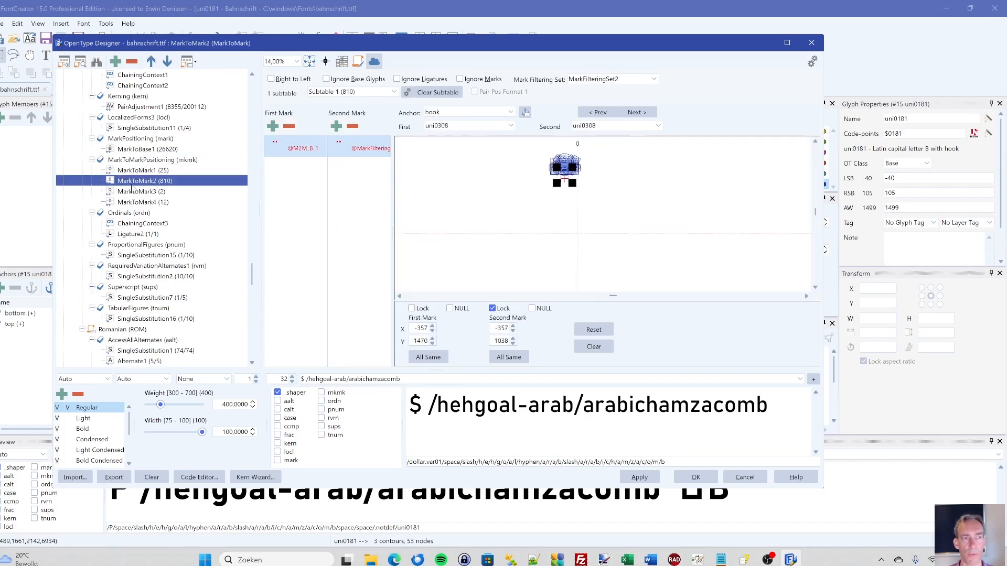
click(132, 192)
click(132, 204)
scroll(177, 224, down, 5)
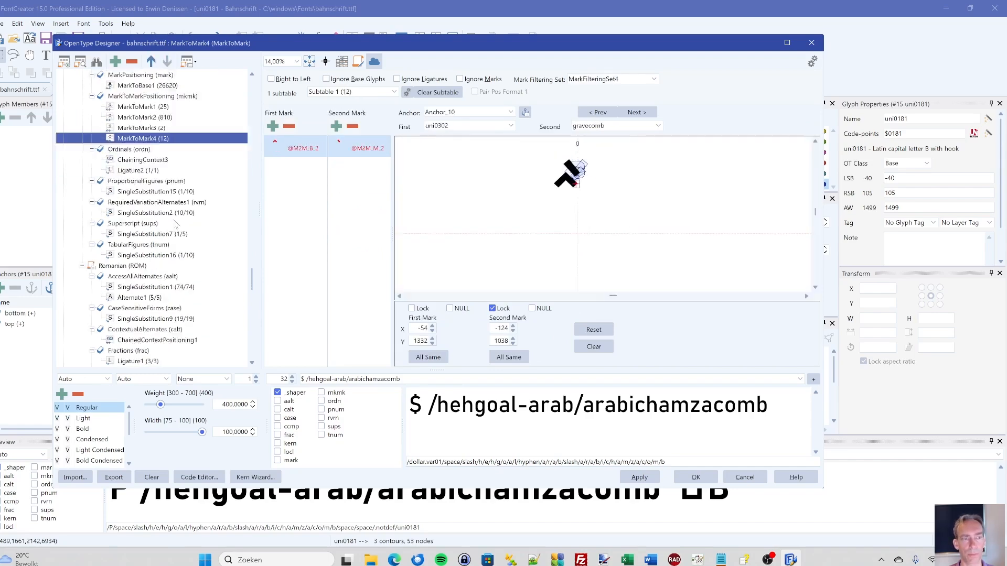
scroll(153, 194, down, 10)
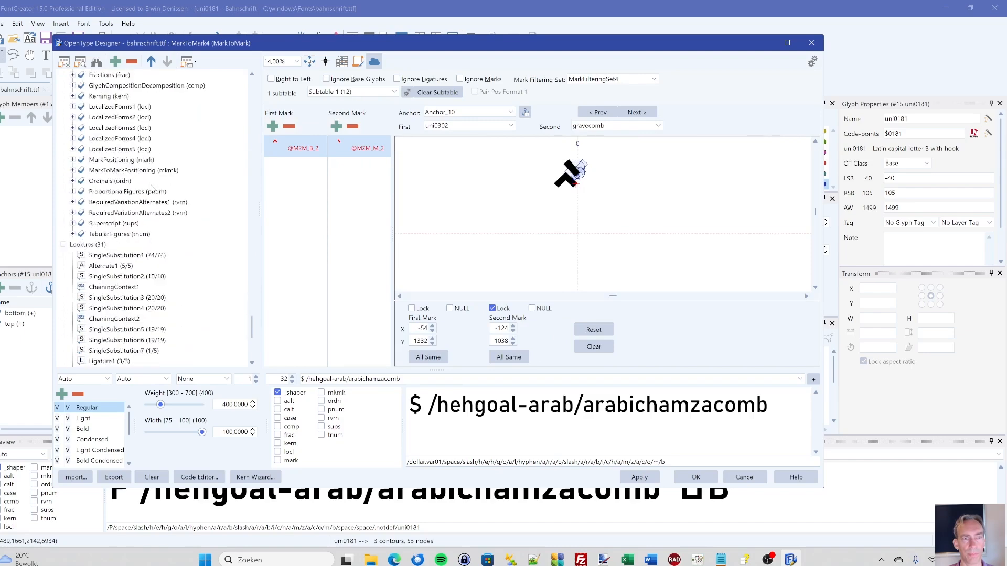
scroll(152, 187, down, 2)
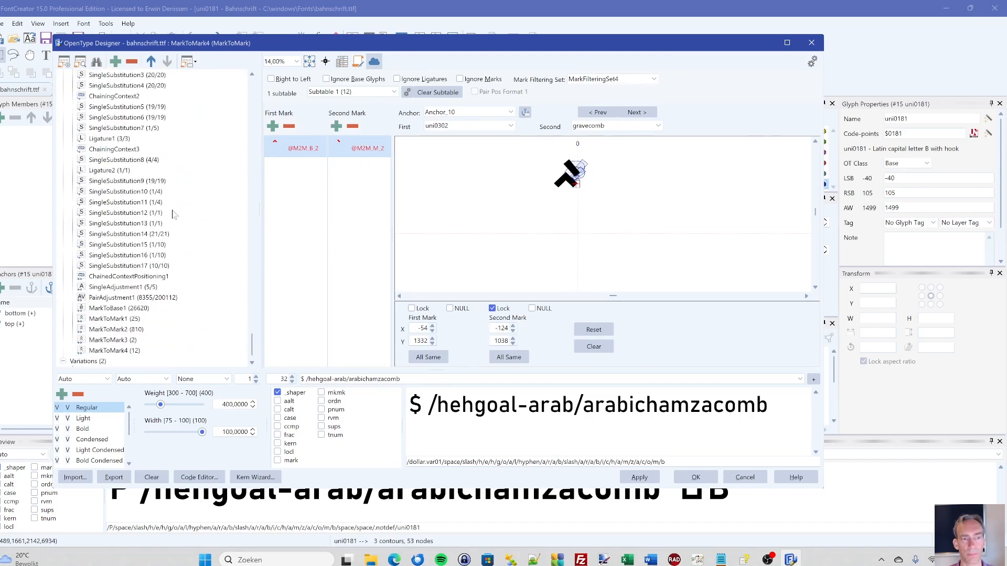
- Open the OpenType feature code editor and look through the language systems, glyph classes and lookup definitions
click(194, 481)
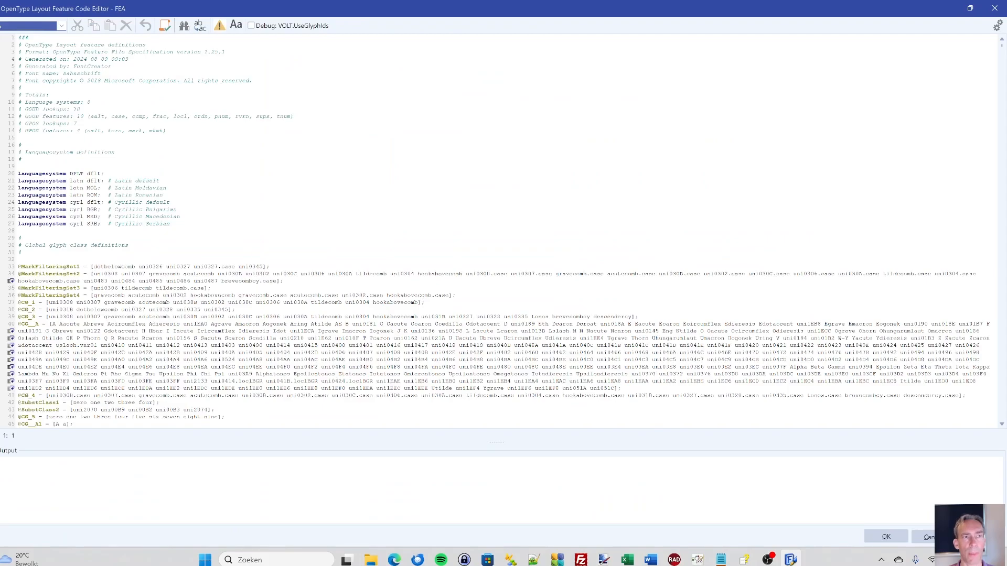
click(80, 109)
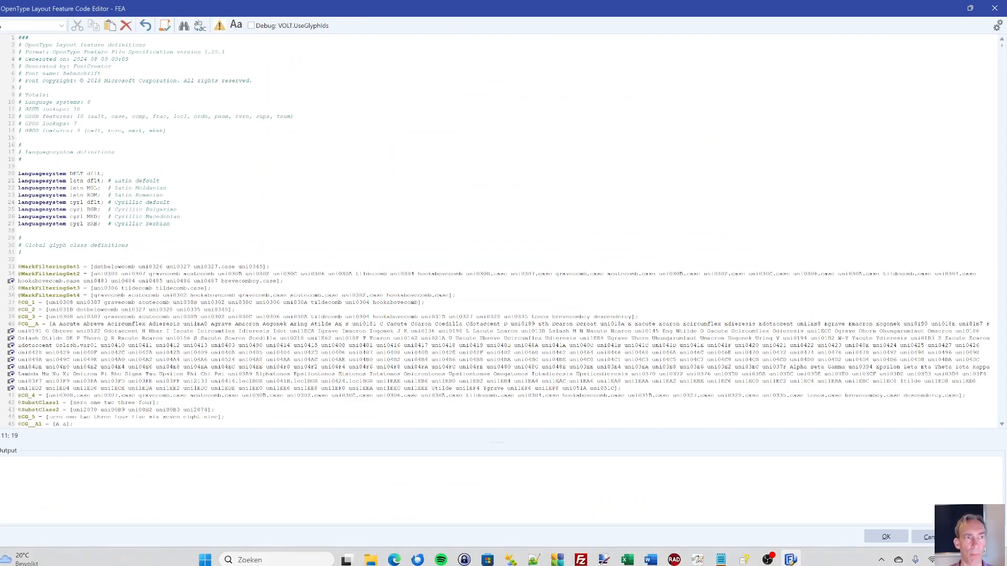
click(139, 231)
scroll(140, 231, down, 20)
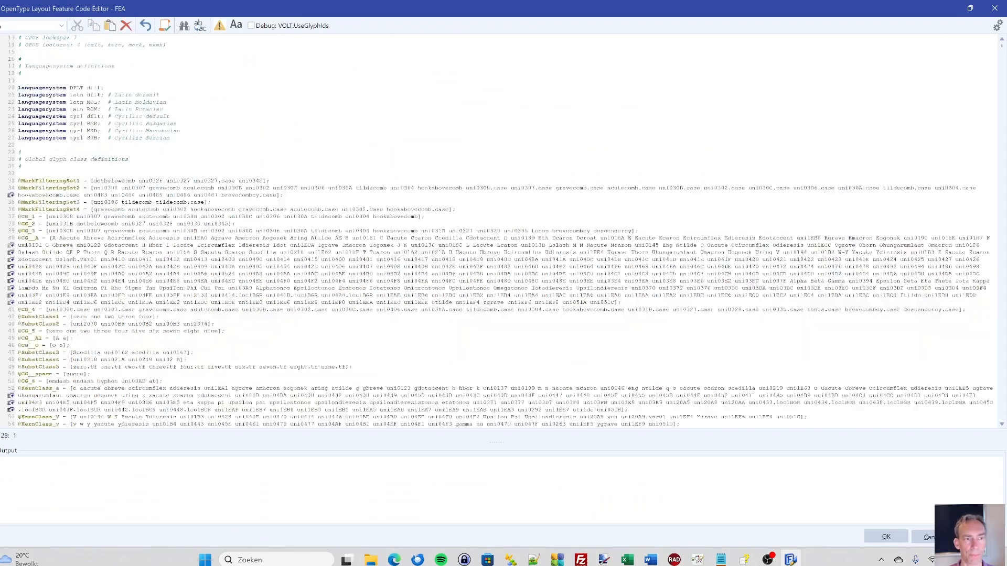
scroll(140, 231, down, 20)
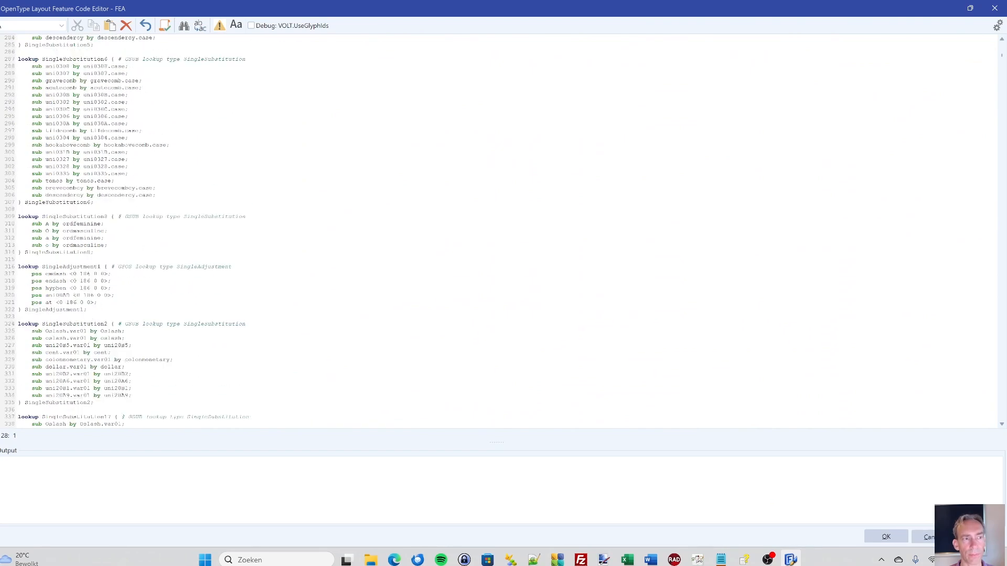
- Examine the single-substitution and single-adjustment lookups and the pair kerning rules in the feature code, including the germandbls and uni0416 pairs
scroll(498, 231, down, 20)
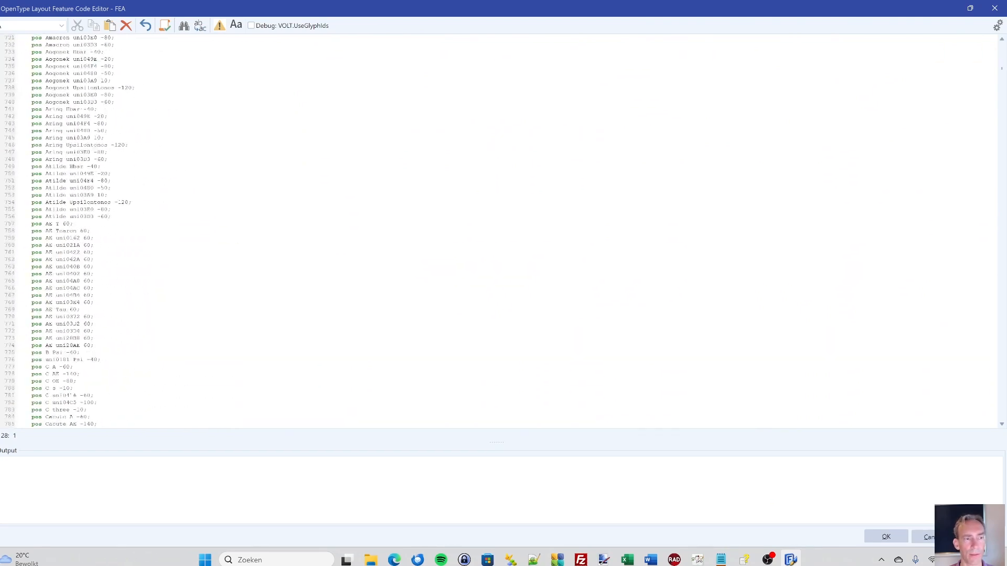
scroll(498, 230, down, 12)
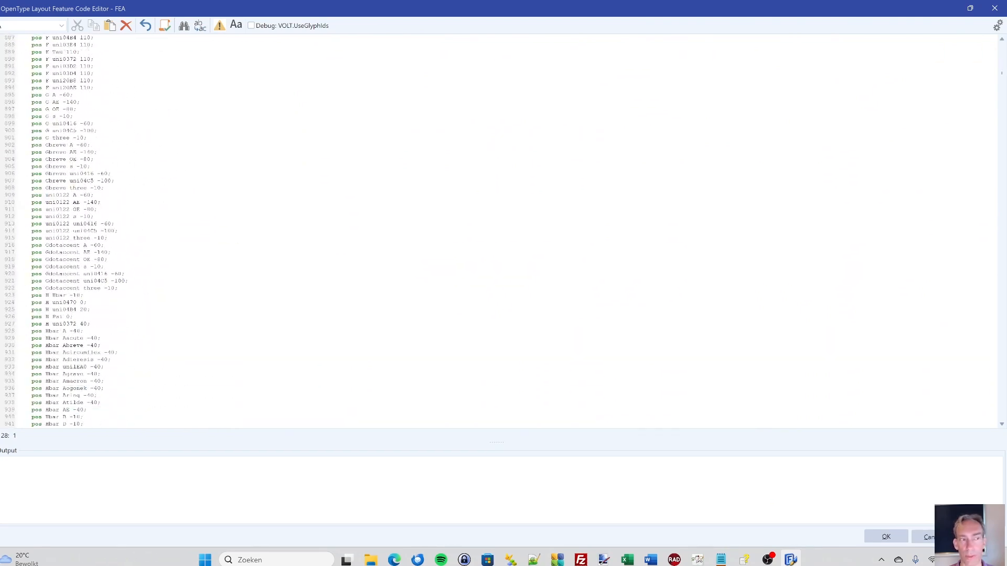
click(84, 224)
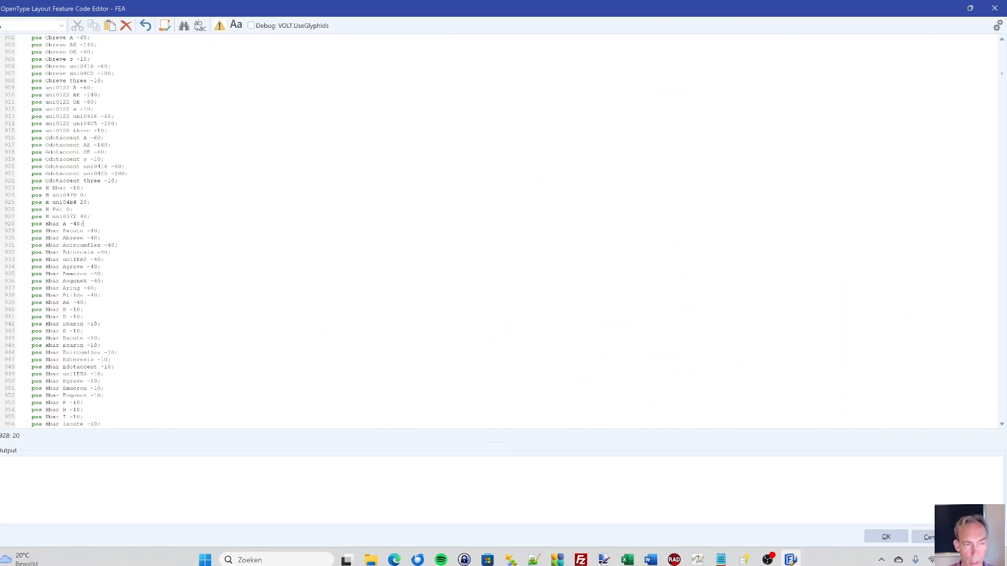
key(Page_Down)
key(Page_Down)
key(Page_Down)
key(Page_Down)
key(Page_Down)
key(Page_Down)
key(Page_Down)
key(Page_Down)
key(Page_Down)
key(Page_Down)
key(Page_Down)
key(Page_Down)
key(Page_Down)
key(Page_Down)
key(Page_Down)
key(Page_Down)
key(Page_Down)
key(Page_Down)
key(Page_Down)
key(Page_Down)
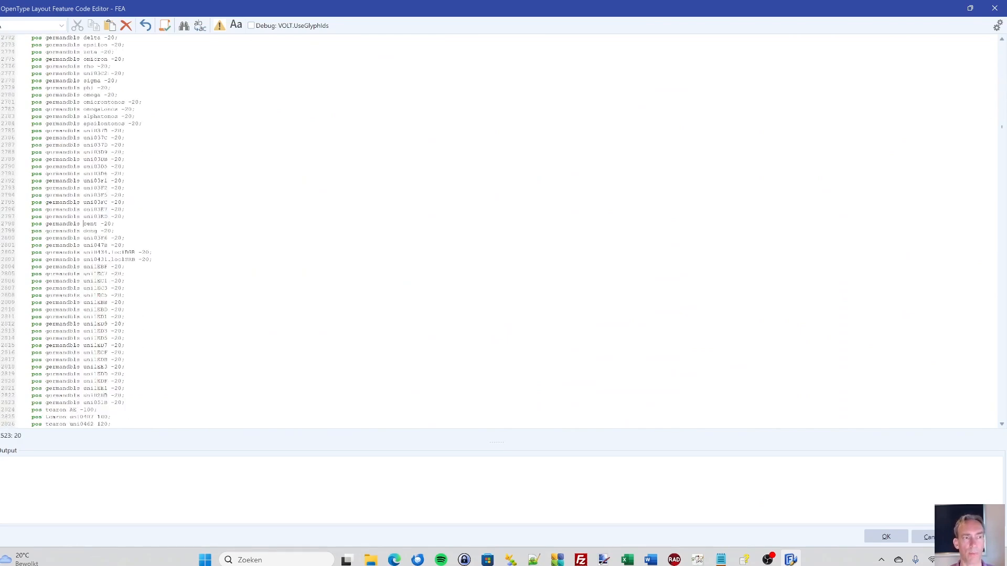
key(Page_Down)
key(Page_Down)
key(Page_Down)
key(Page_Down)
key(Page_Down)
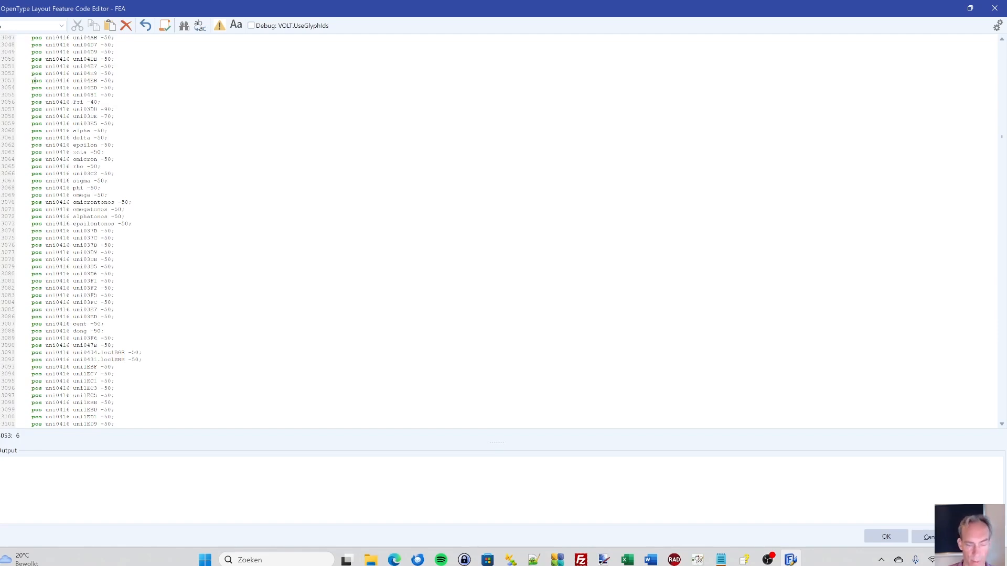
key(Page_Up)
key(Page_Up)
key(Page_Up)
key(Page_Up)
key(Page_Up)
key(Page_Up)
key(Page_Up)
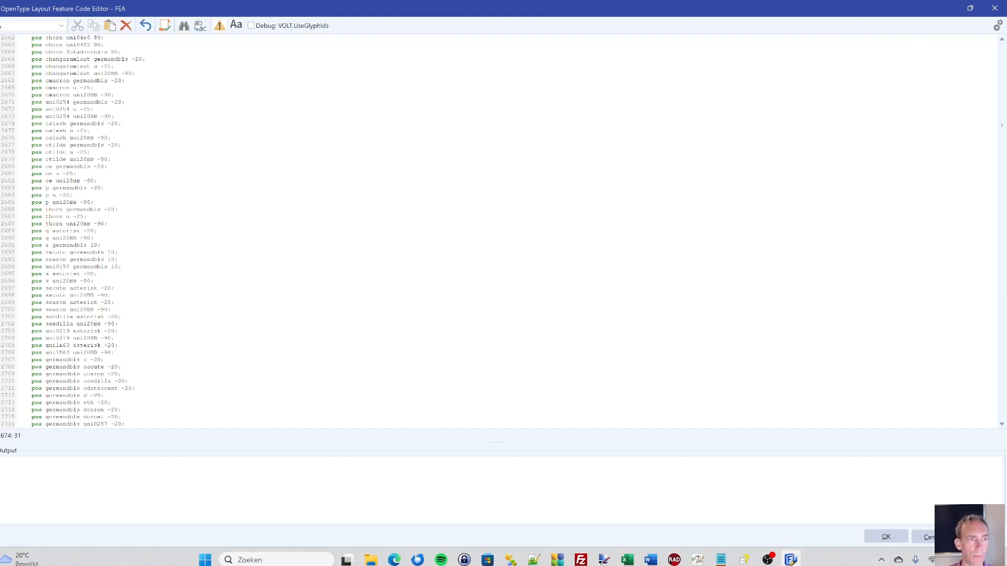
drag(53, 73, 74, 73)
click(58, 81)
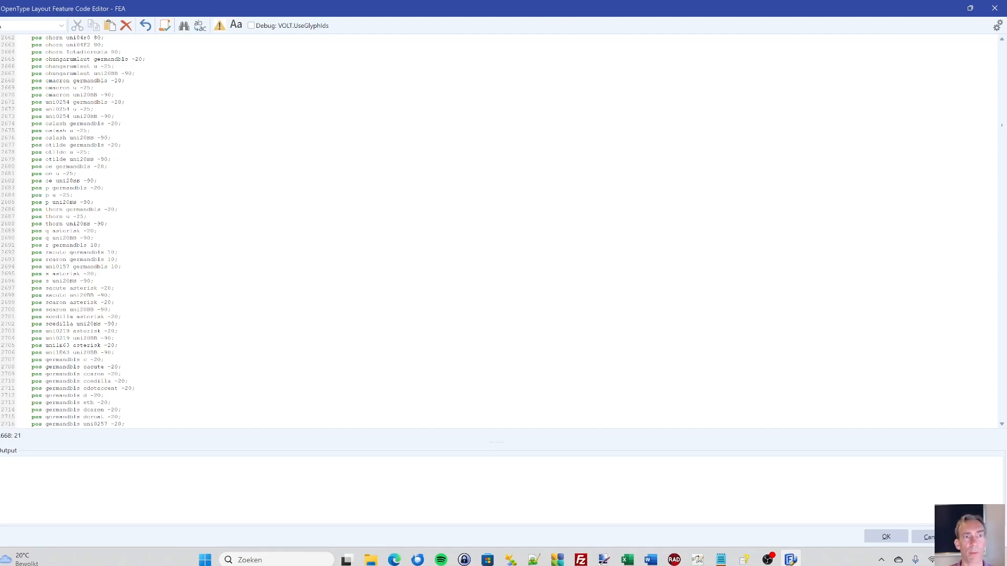
- Close the feature code editor and cancel OpenType Designer, returning to the Bahnschrift glyph overview
click(994, 8)
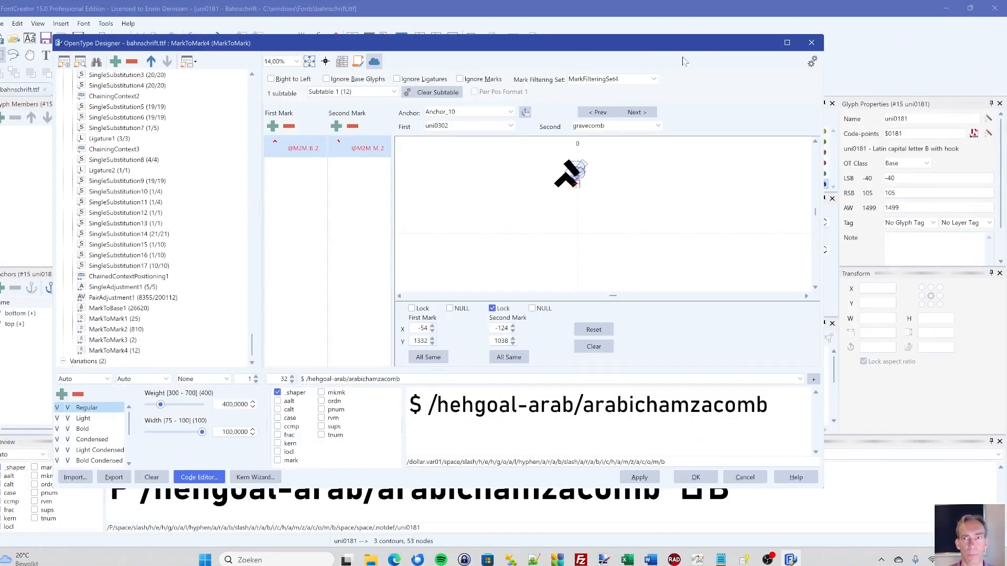
drag(713, 51, 731, 44)
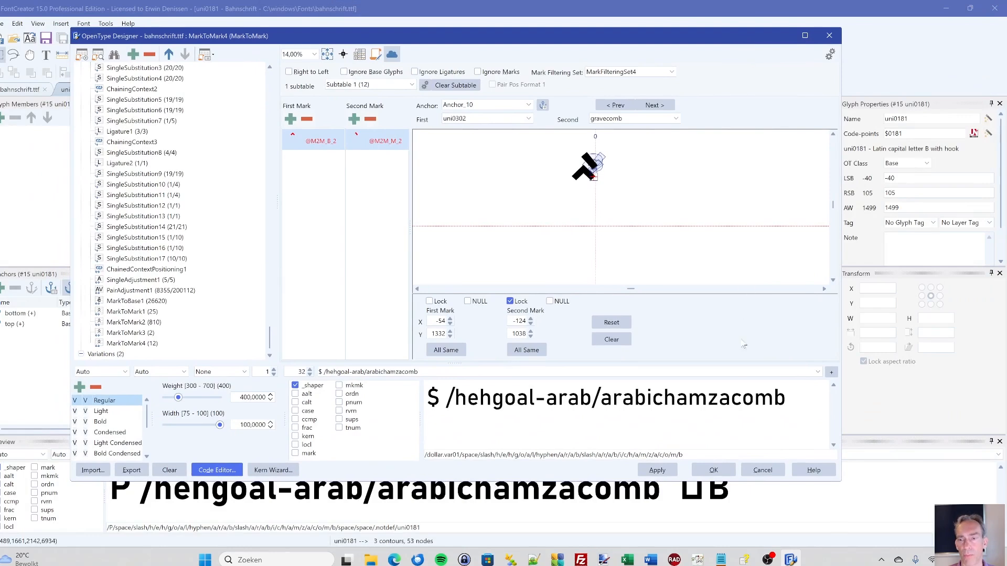
click(762, 471)
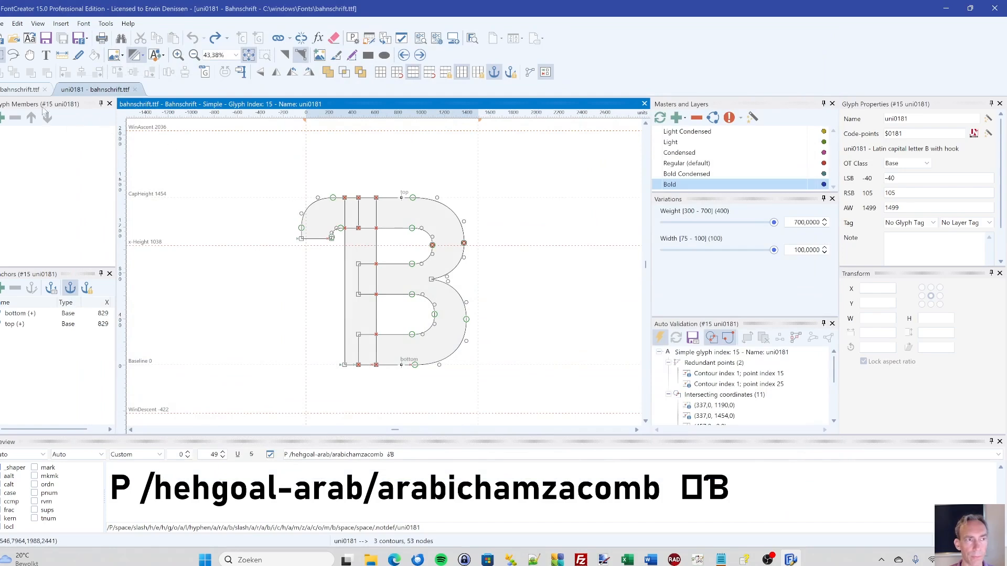
click(25, 90)
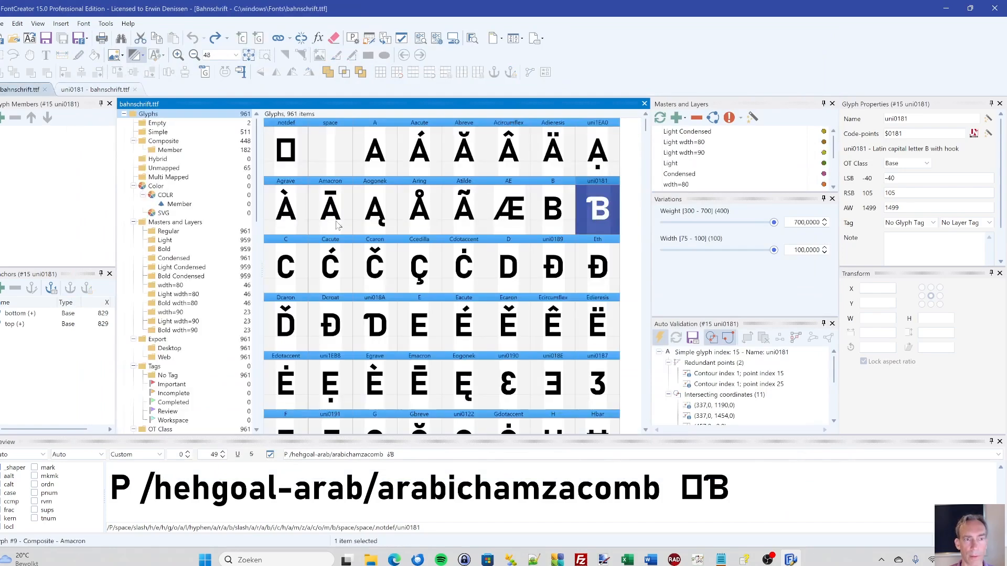
scroll(337, 220, down, 13)
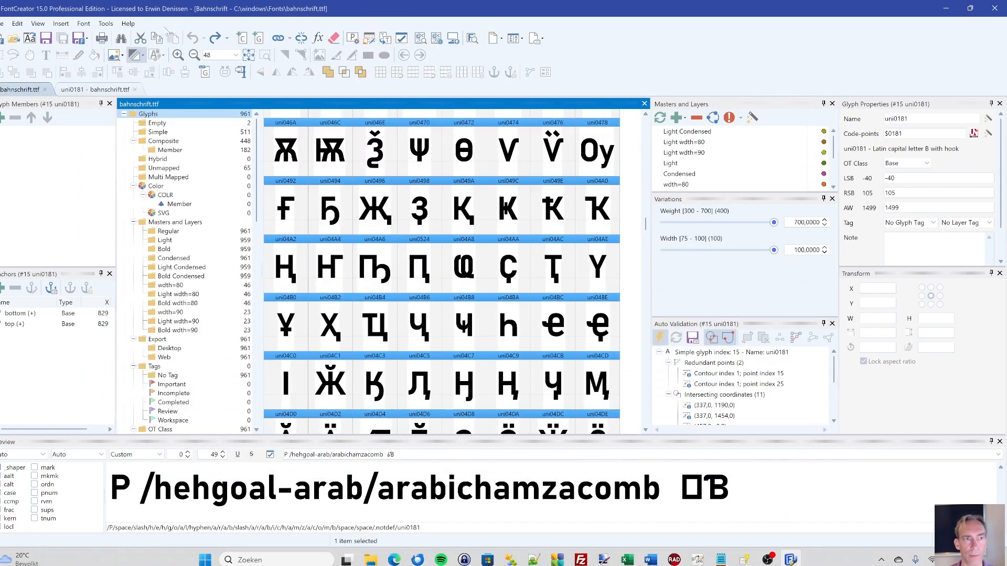
- Open the font properties and review Bahnschrift's general information, Weight and Width axes, Light and Bold masters, and instances
click(368, 38)
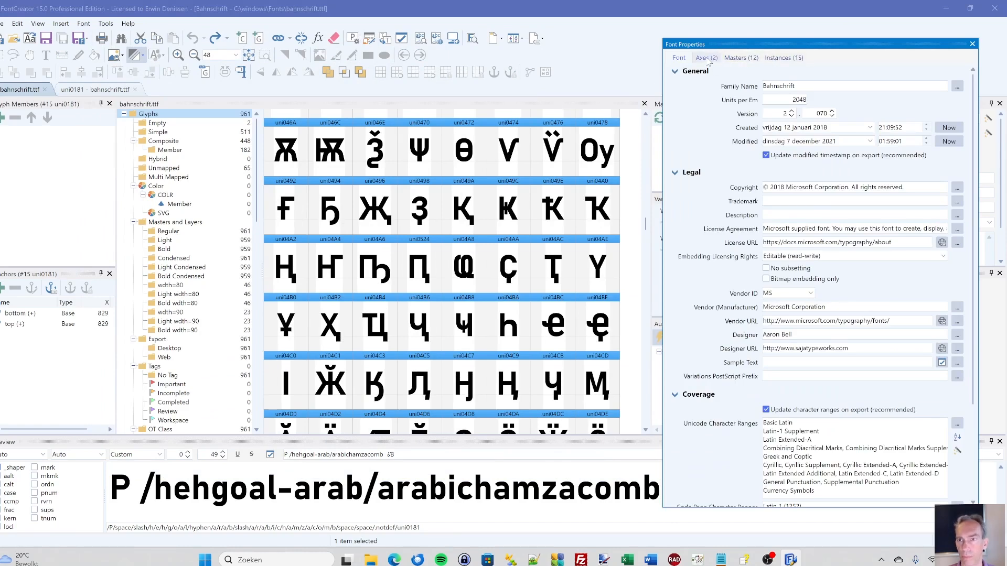
click(708, 59)
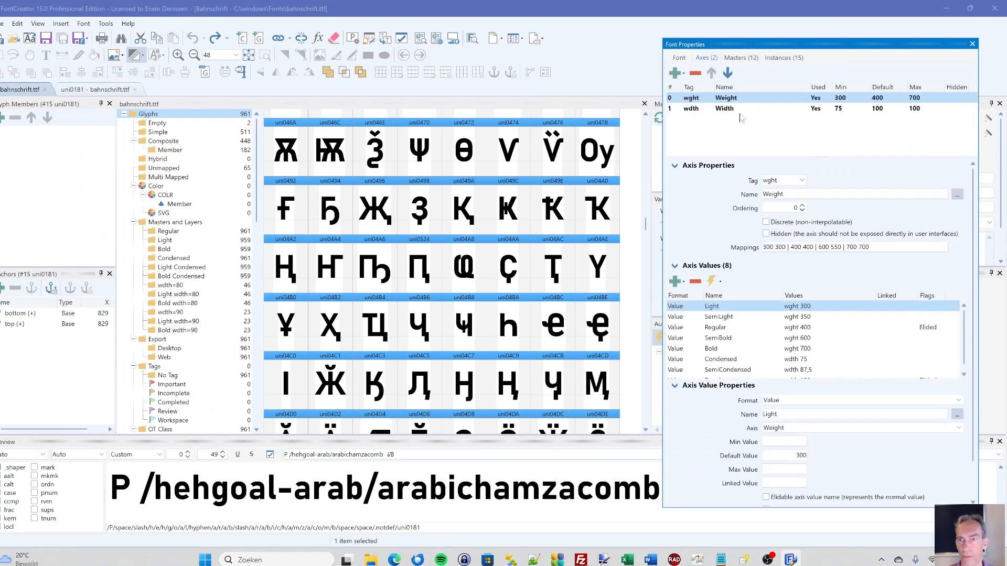
click(740, 58)
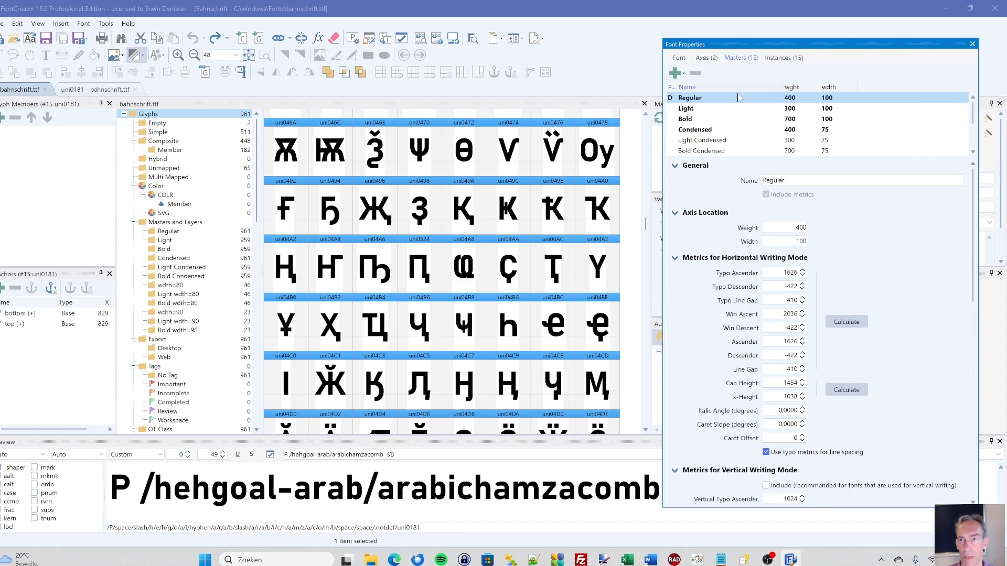
click(714, 110)
click(710, 120)
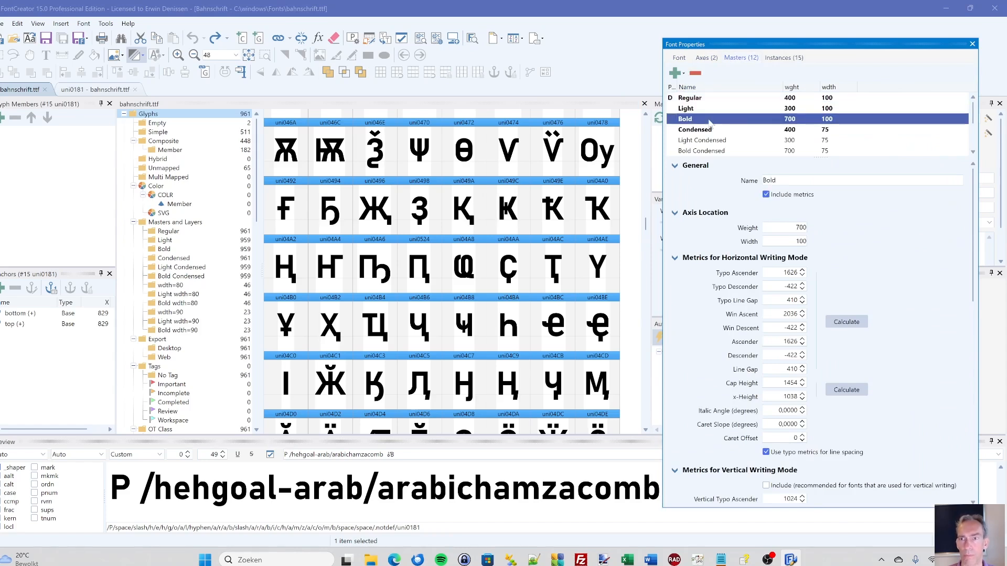
click(779, 58)
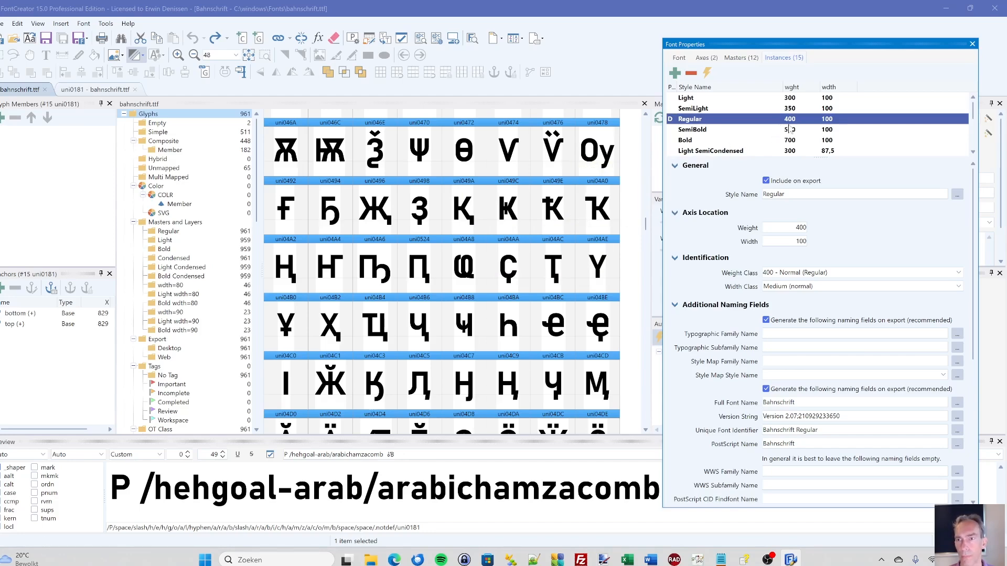
click(680, 57)
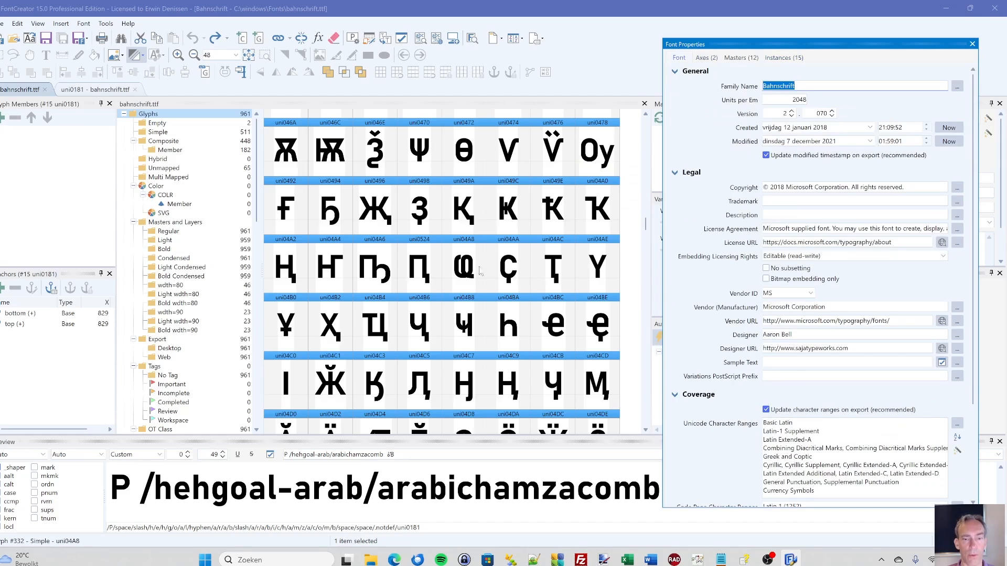
- Switch to the FontCreator project in Delphi with form.main open and run it for Windows 64-bit
mouse_move(674, 561)
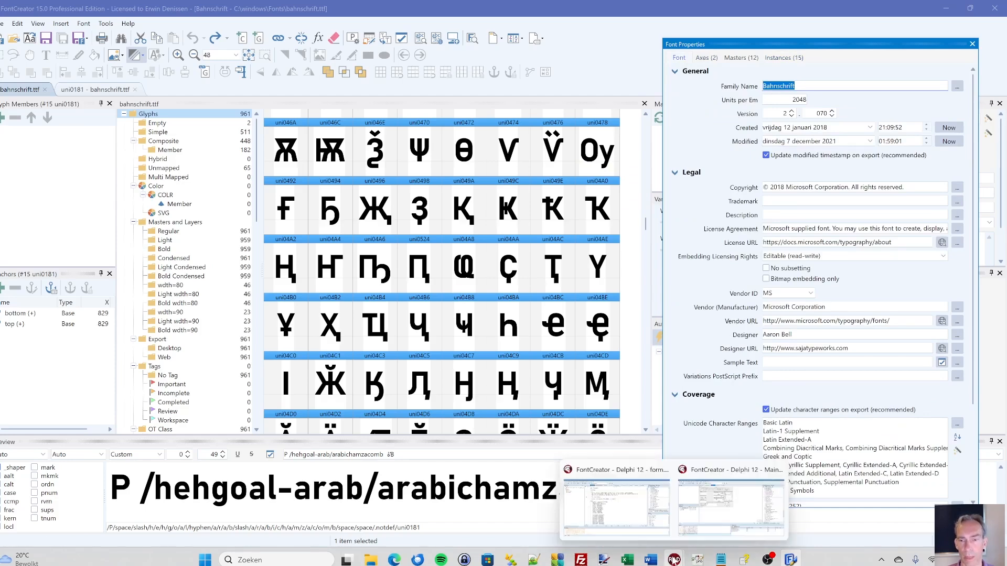
click(639, 517)
click(462, 180)
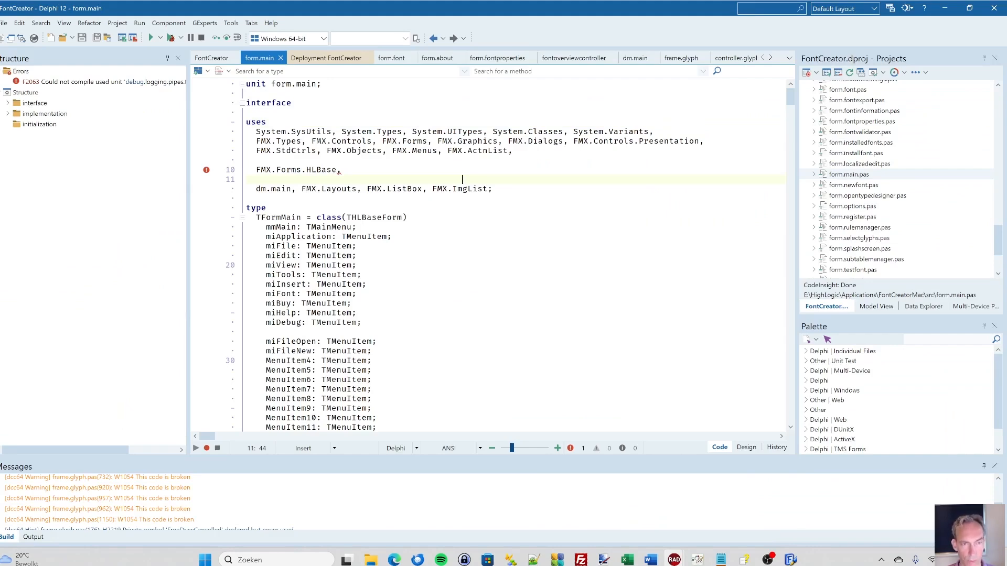
key(F9)
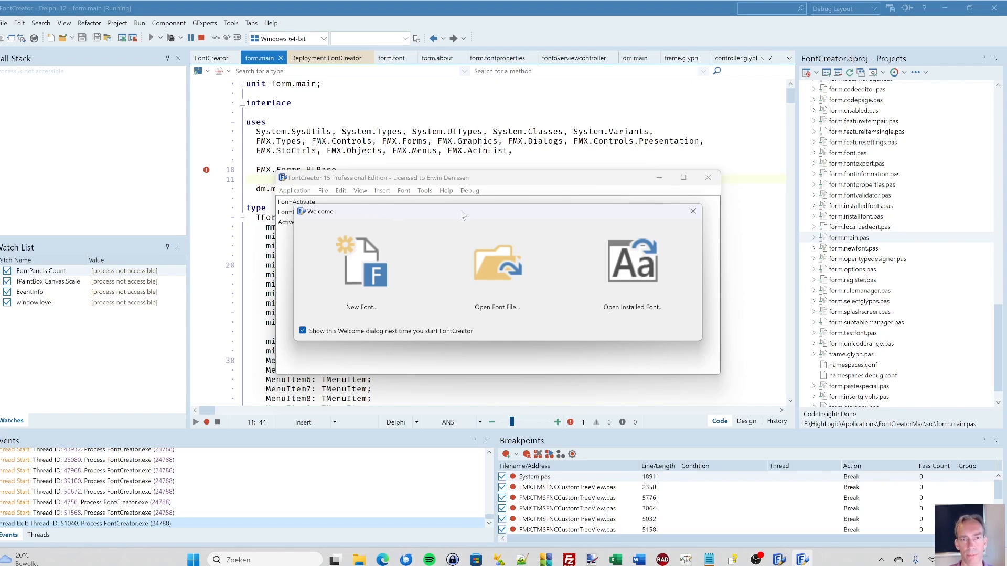
- Open the installed fonts list from the Welcome dialog, preview Yu Gothic Medium and browse to the Segoe UI fonts
drag(463, 216, 454, 218)
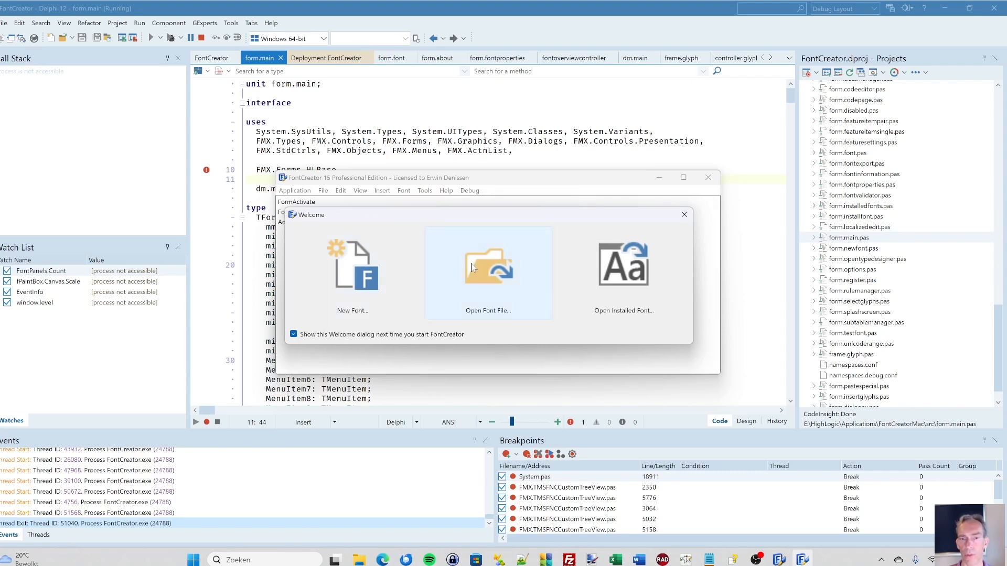
click(631, 274)
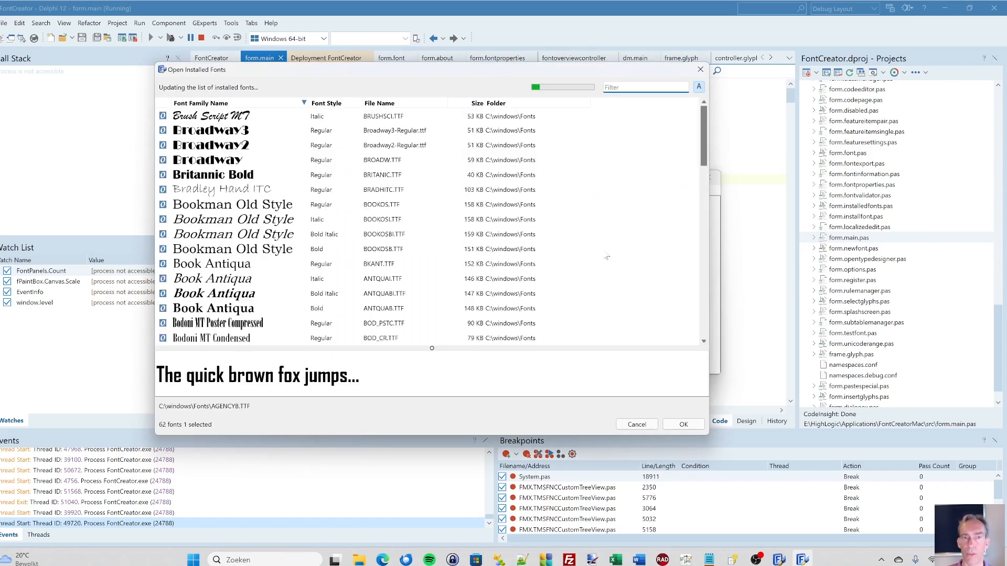
drag(281, 76, 301, 105)
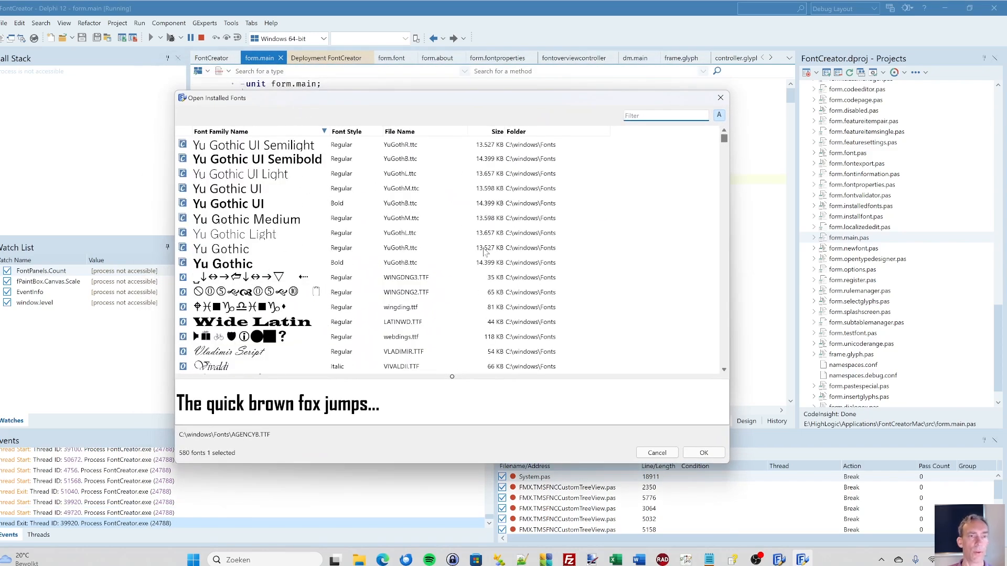
click(261, 216)
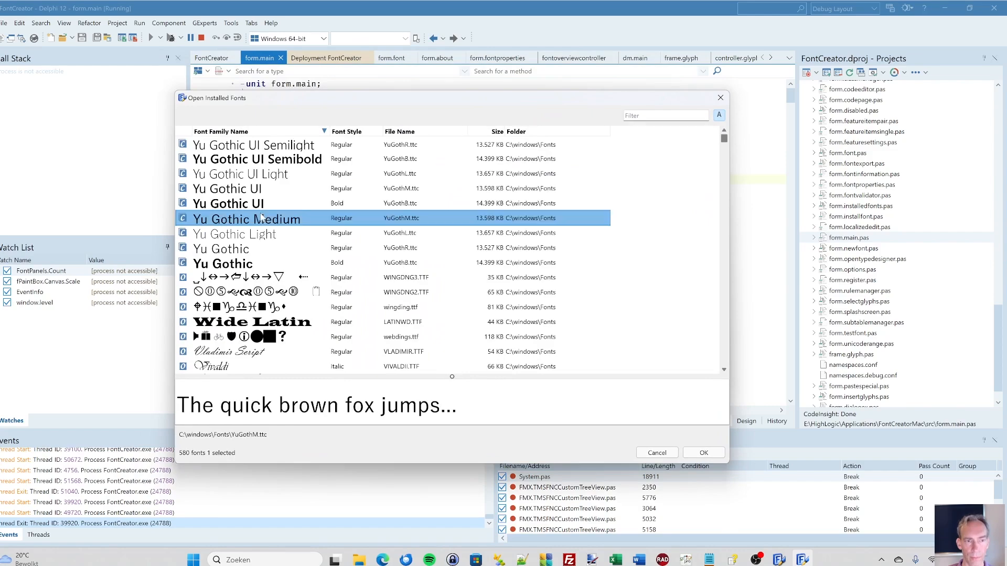
scroll(261, 217, down, 15)
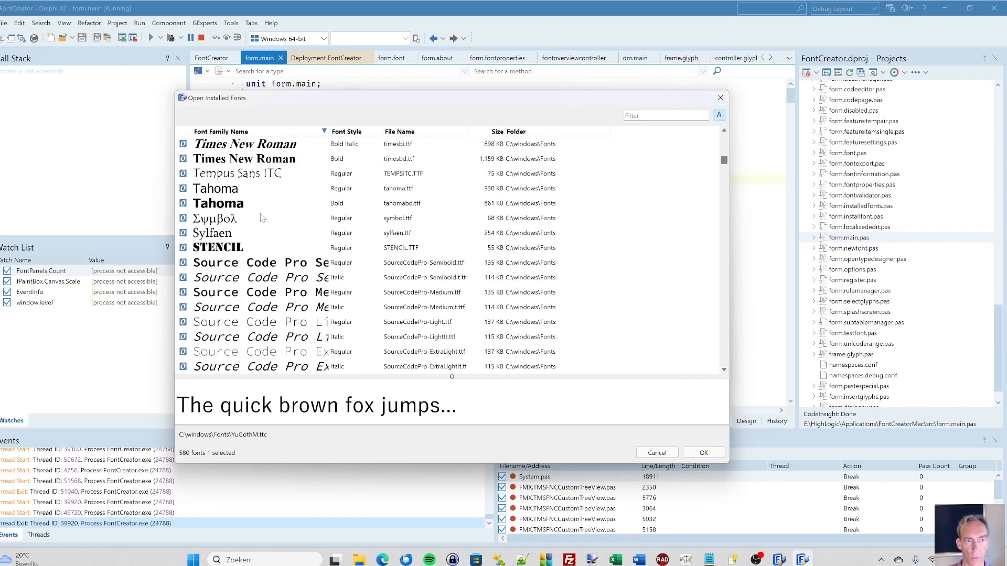
scroll(262, 217, down, 10)
scroll(262, 218, up, 4)
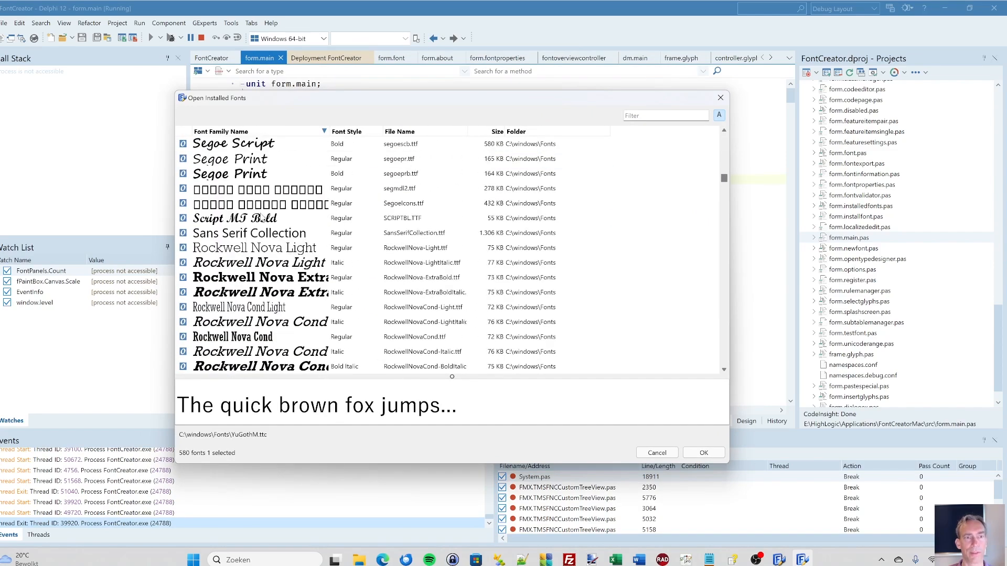
scroll(261, 216, up, 2)
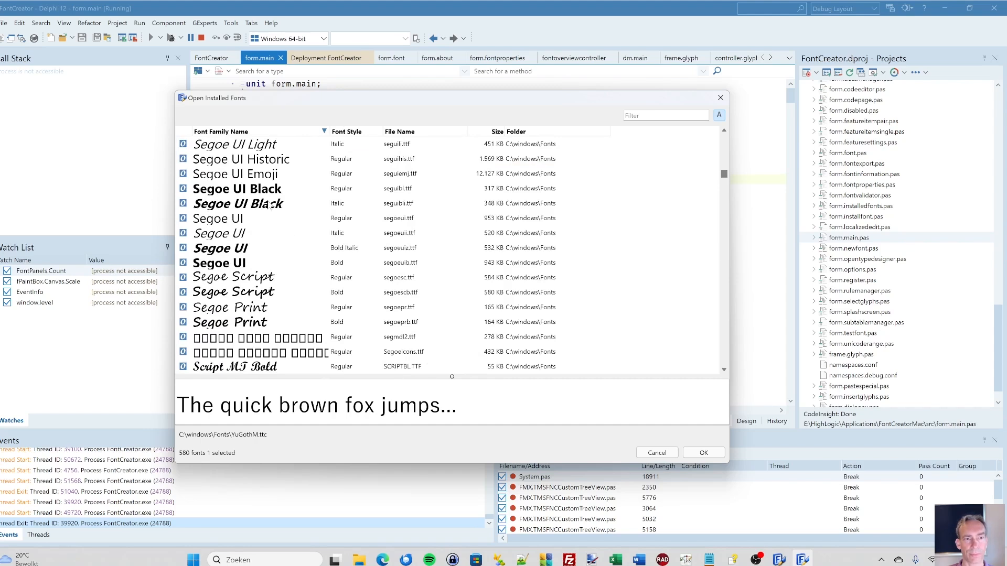
- Open the installed Segoe UI Bold font (segoeuib.ttf) and move its window so the main FontCreator window is accessible
click(228, 250)
click(256, 264)
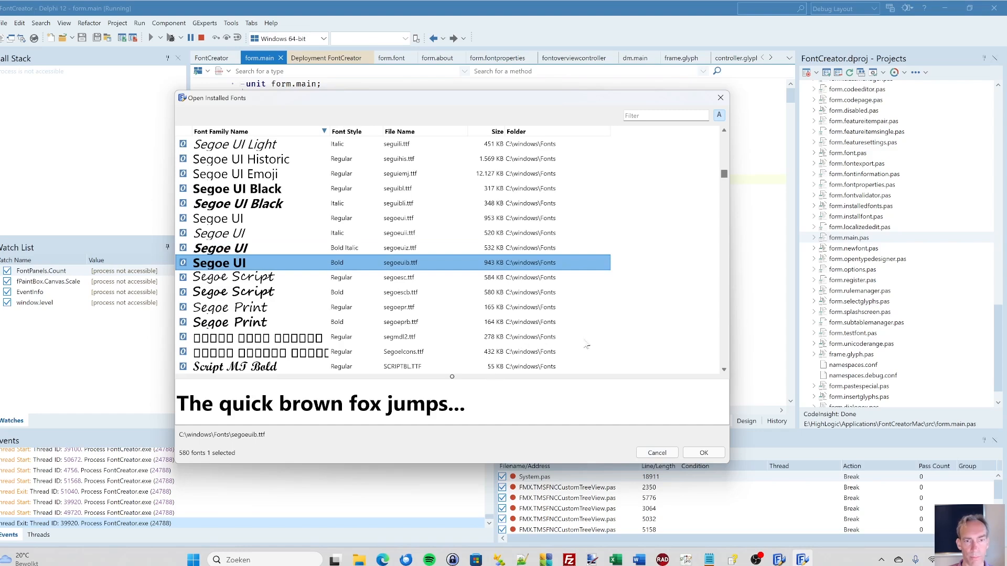
click(709, 453)
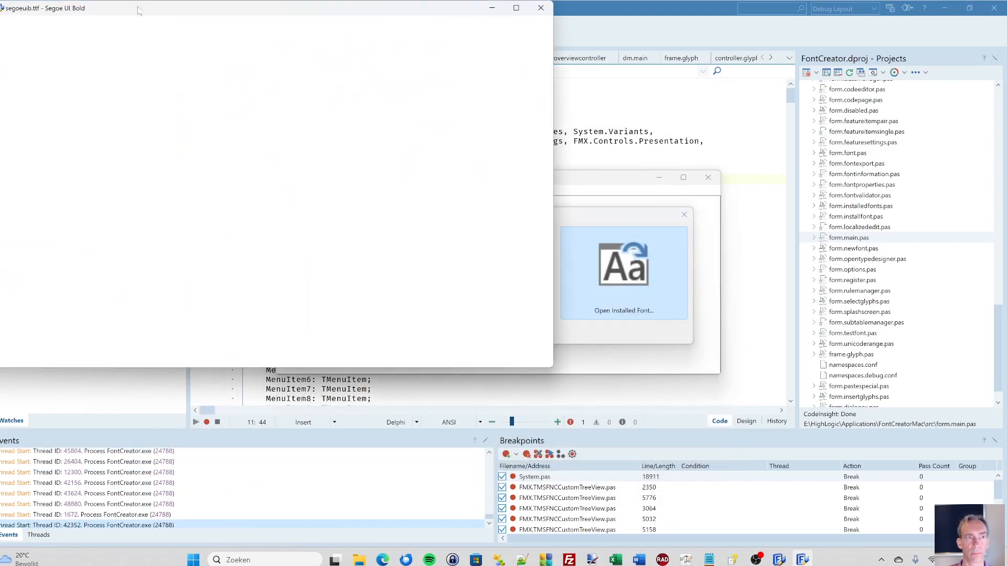
drag(139, 11, 276, 237)
- Open the recent font C:\windows\Fonts\bahnschrift.ttf and arrange the Bahnschrift and Segoe UI Bold windows so both are in view
click(323, 191)
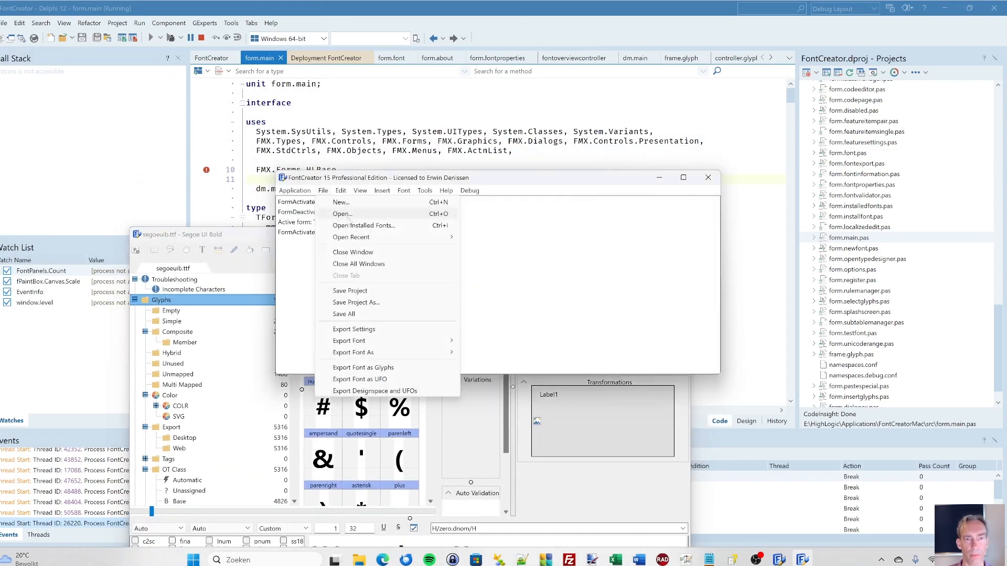
mouse_move(442, 242)
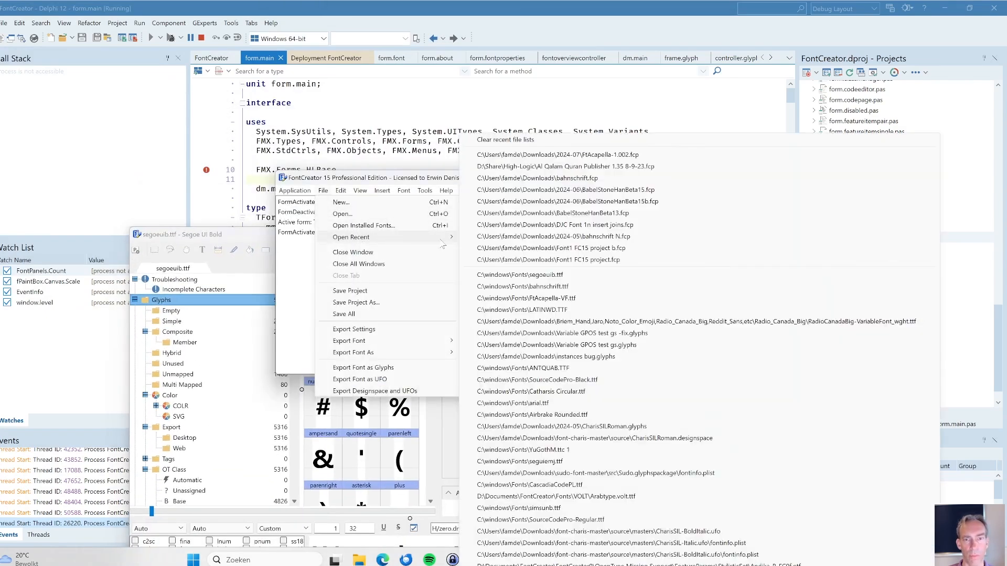
click(529, 286)
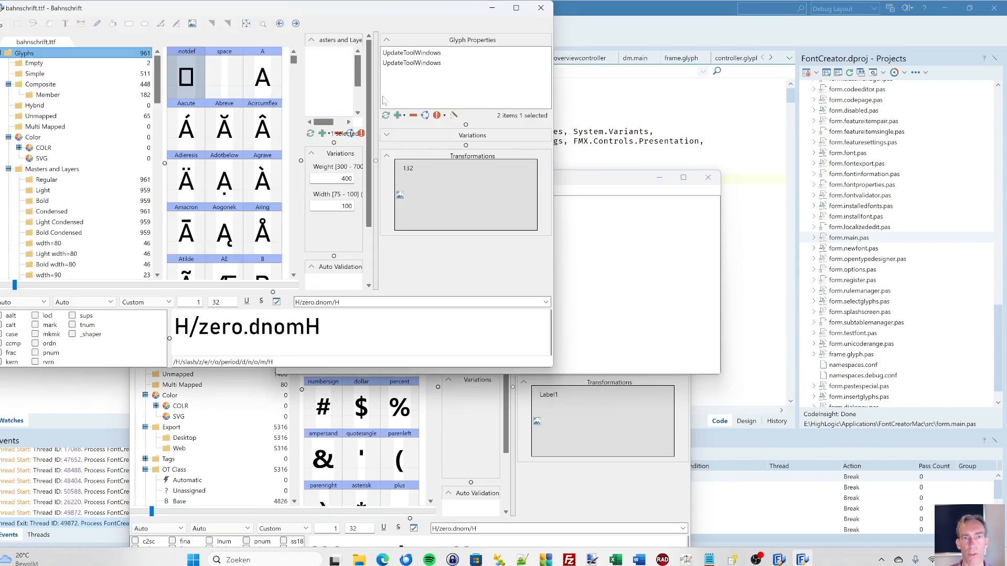
drag(308, 8, 627, 77)
click(214, 235)
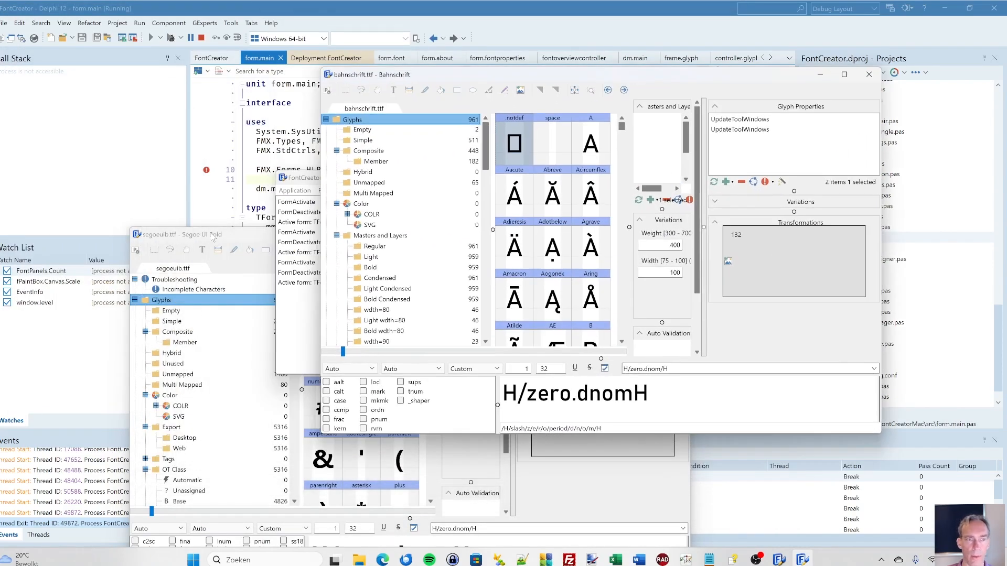
drag(214, 234, 108, 181)
drag(446, 80, 422, 66)
- Switch to the FontCreator 15.0 release, open its installed fonts list and move the dialog upward over the main window
click(778, 559)
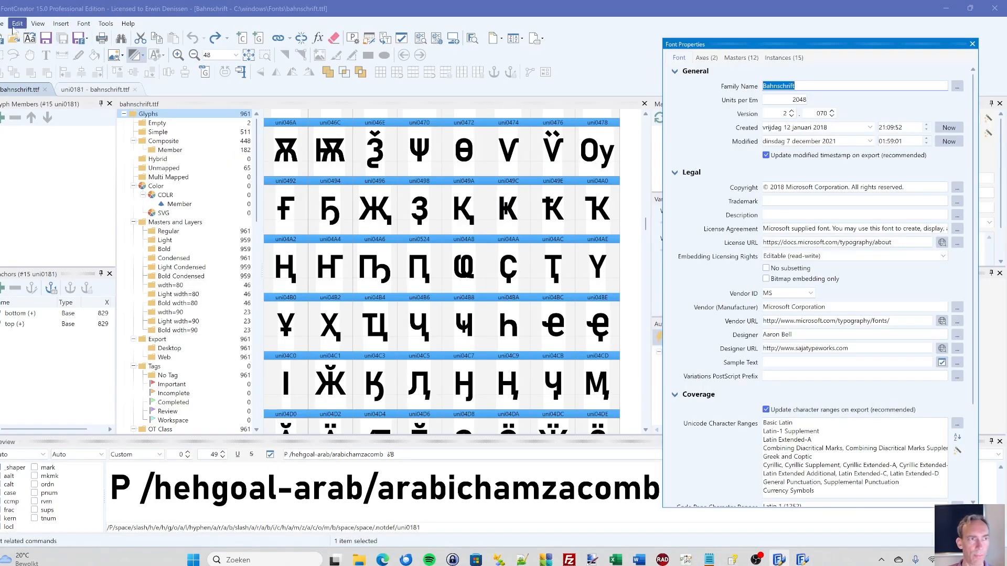
click(31, 39)
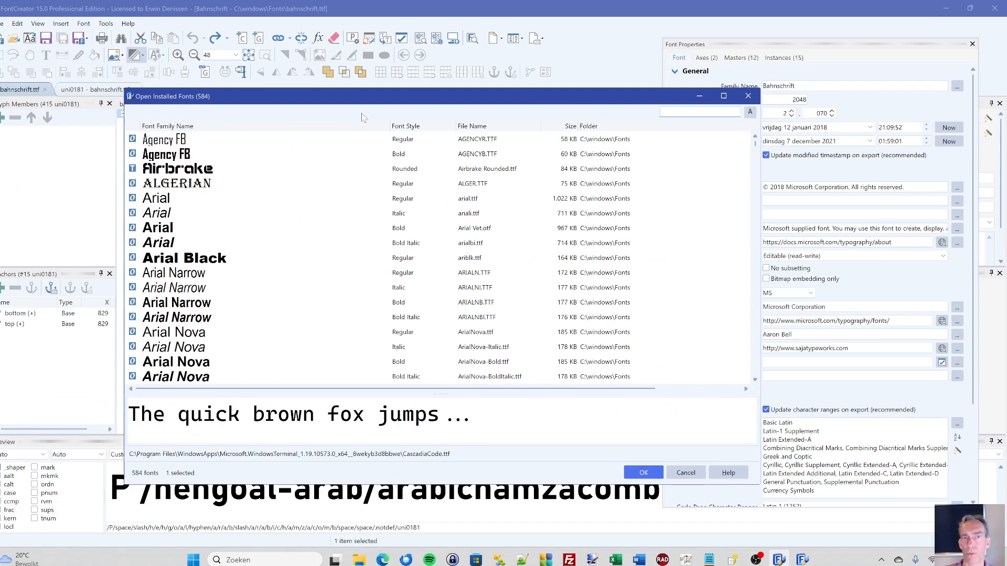
drag(375, 100, 354, 67)
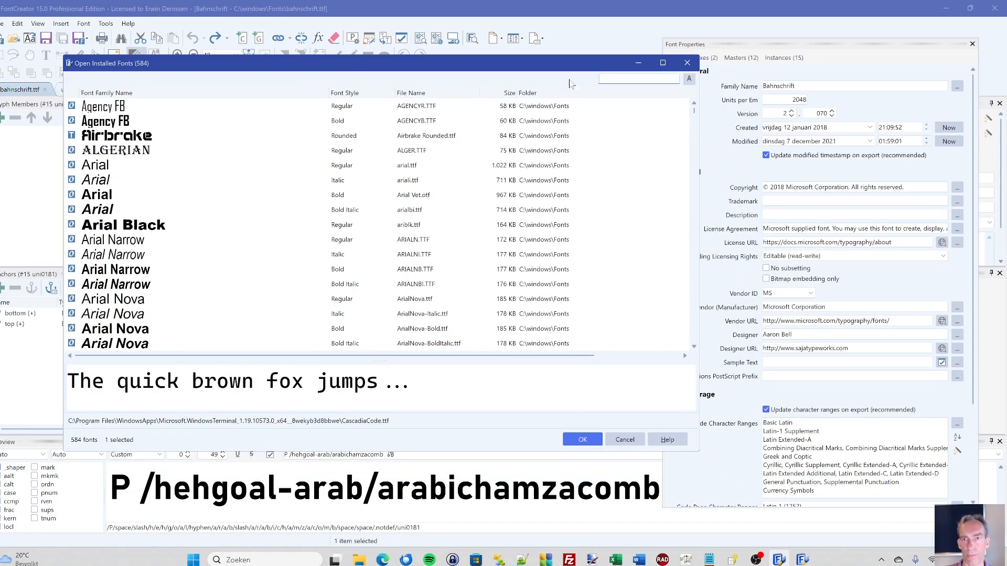
- Switch to the new FontCreator build and move the Segoe UI Bold and main windows apart so the main window is accessible
click(802, 560)
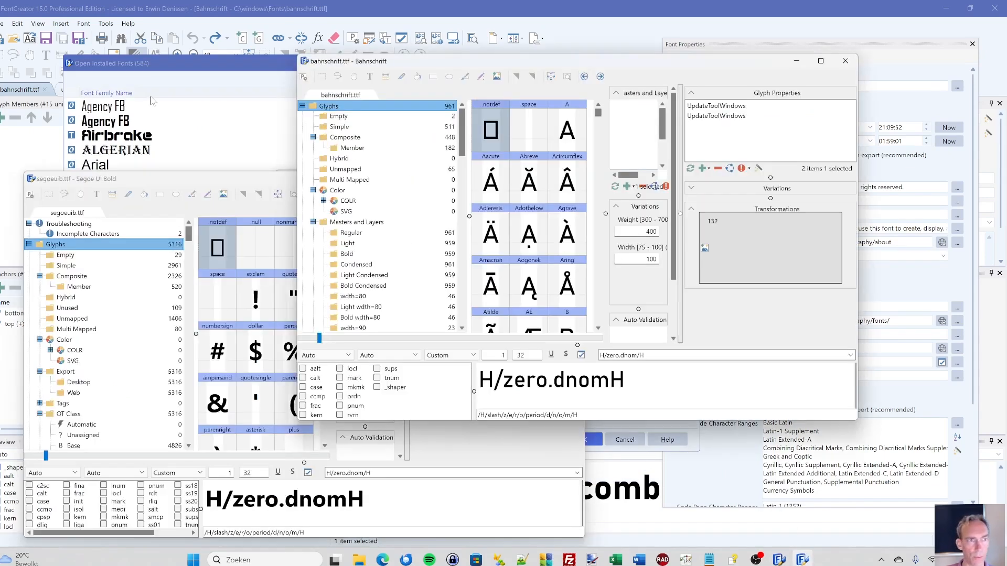
drag(258, 180, 237, 211)
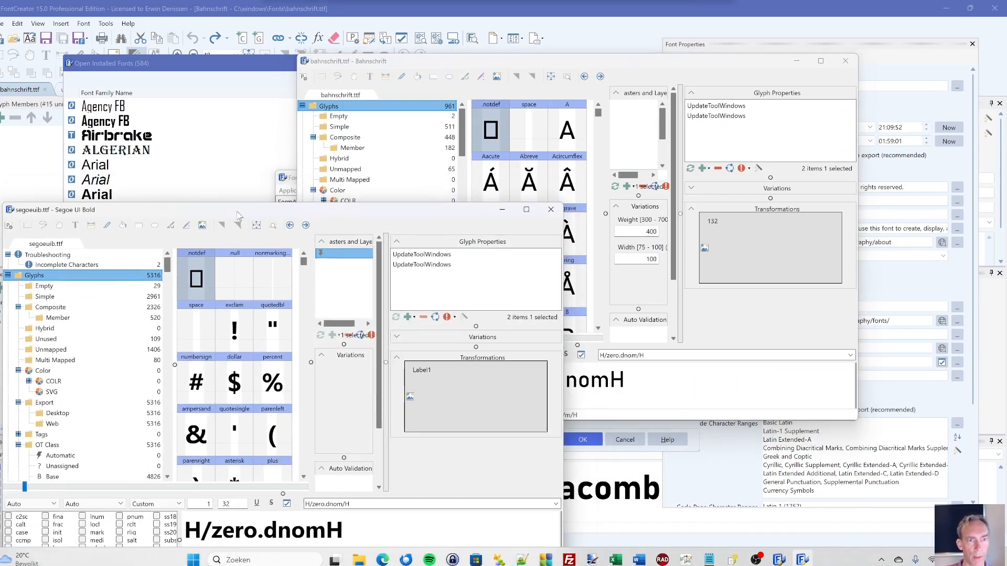
click(295, 178)
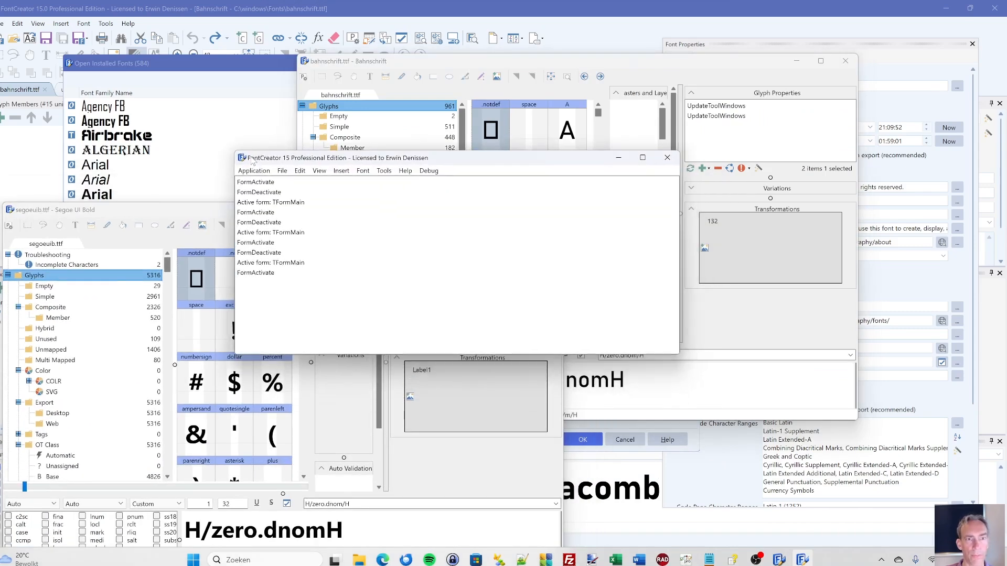
drag(294, 166, 104, 18)
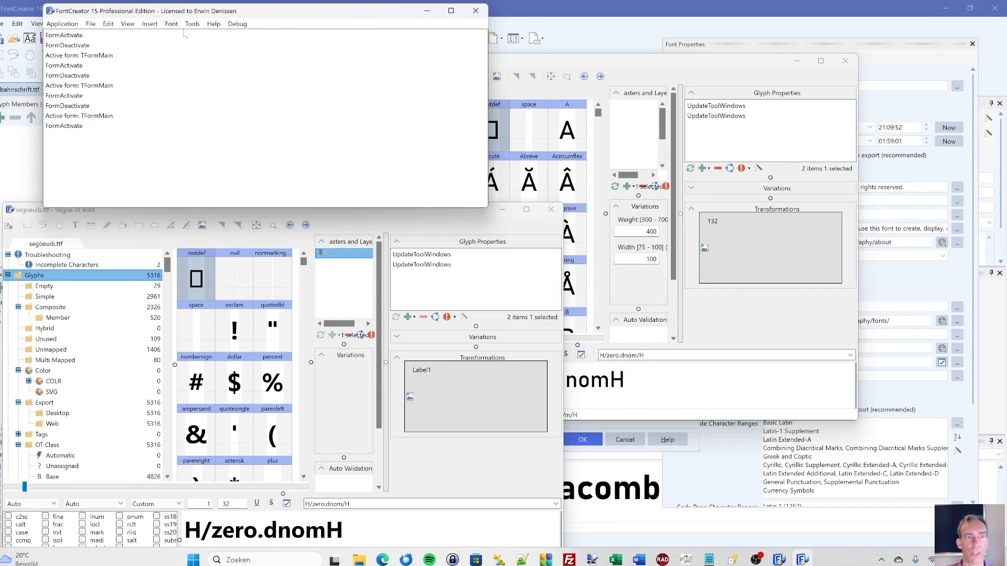
- Open the installed fonts list in the new build and move its dialog clear of the main window
click(91, 24)
click(117, 59)
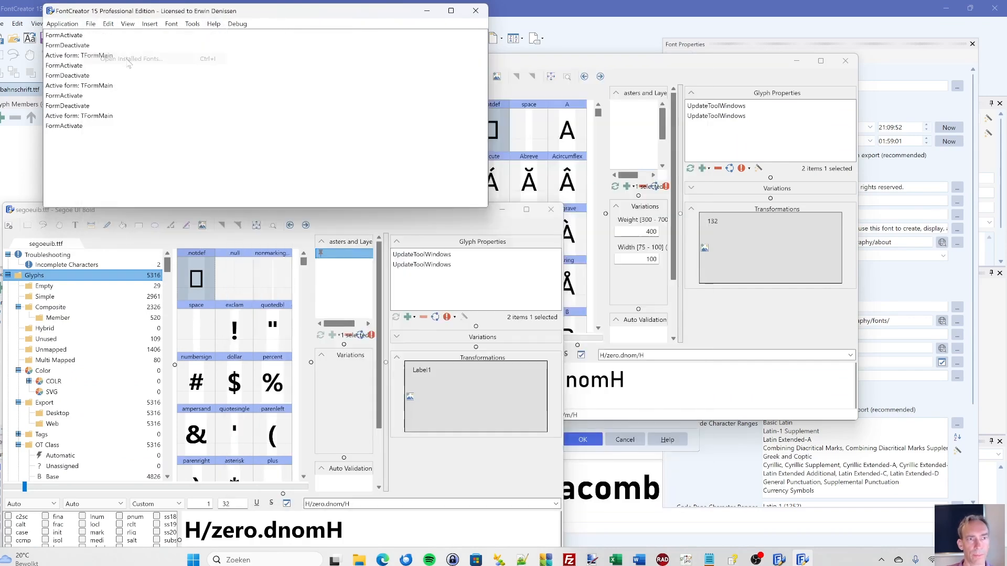
drag(445, 104, 720, 150)
- Return to the installed fonts list in FontCreator 15.0, filter it by "segoe" and open Segoe UI Bold (segoeuib.ttf)
key(alt+Tab)
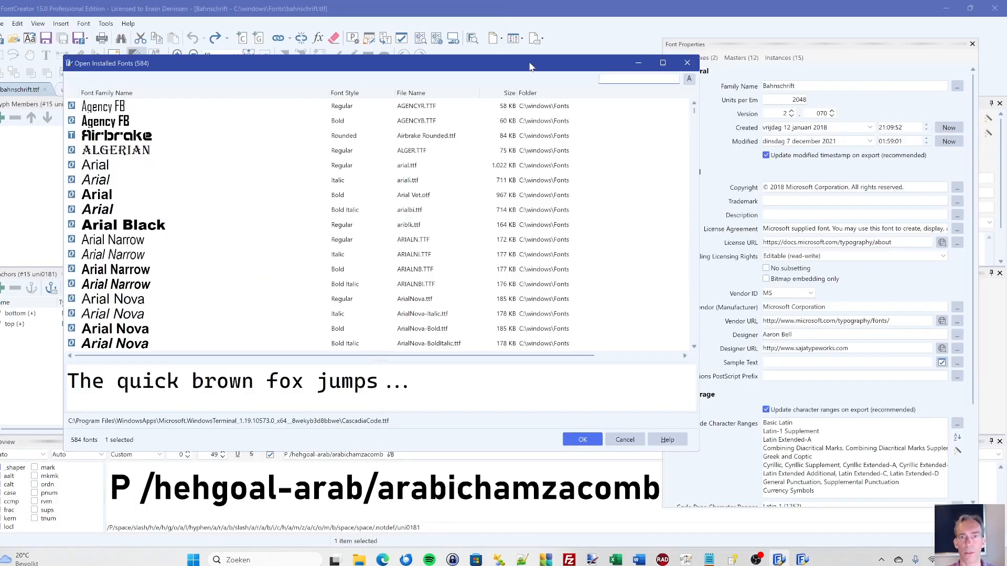
drag(530, 66, 487, 68)
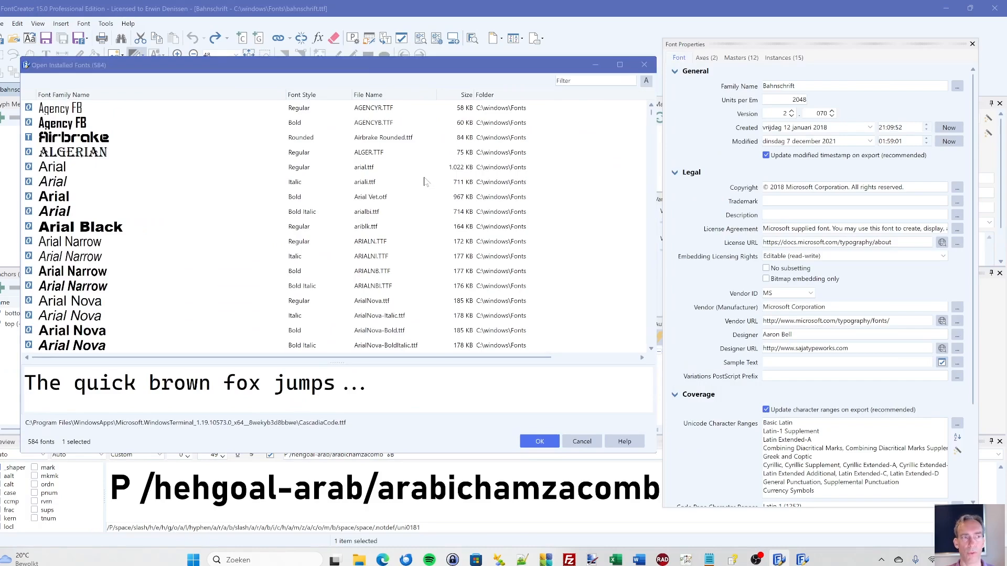
key(alt+Tab)
key(alt+Tab)
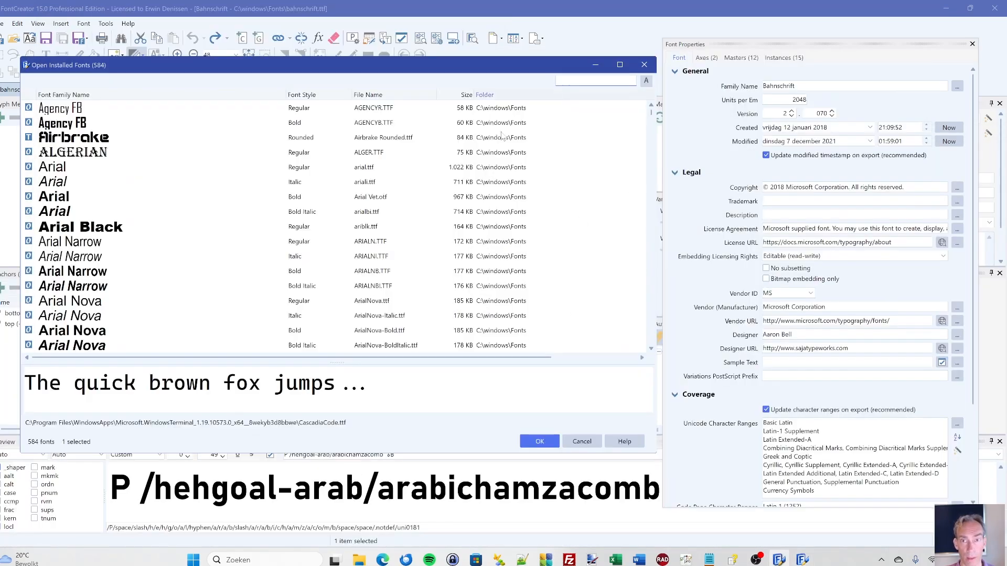
text(segoe)
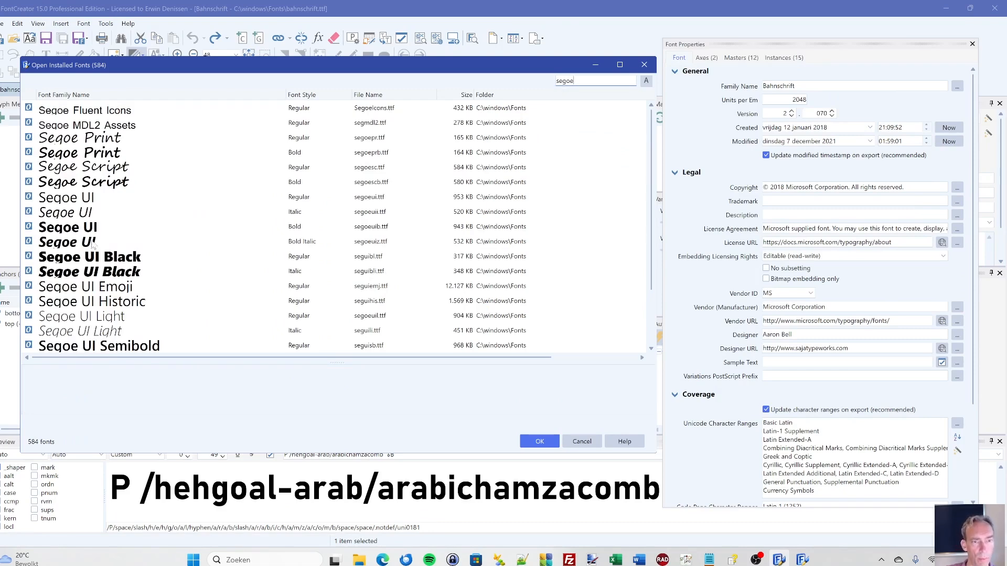
click(96, 231)
click(540, 442)
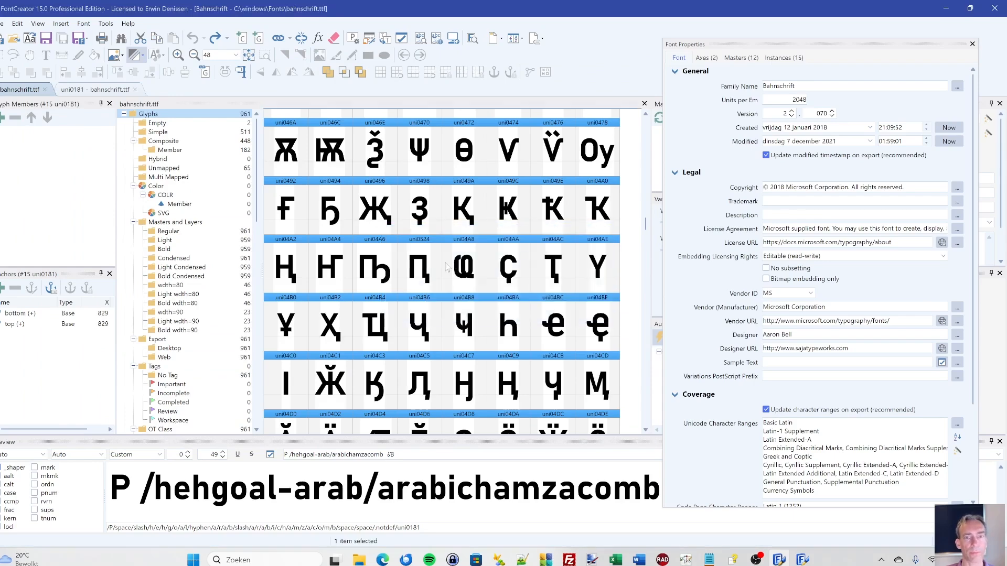
- Alternate between bahnschrift.ttf and segoeuib.ttf to compare their Font Properties, and open the zero glyph of Segoe UI Bold
click(166, 95)
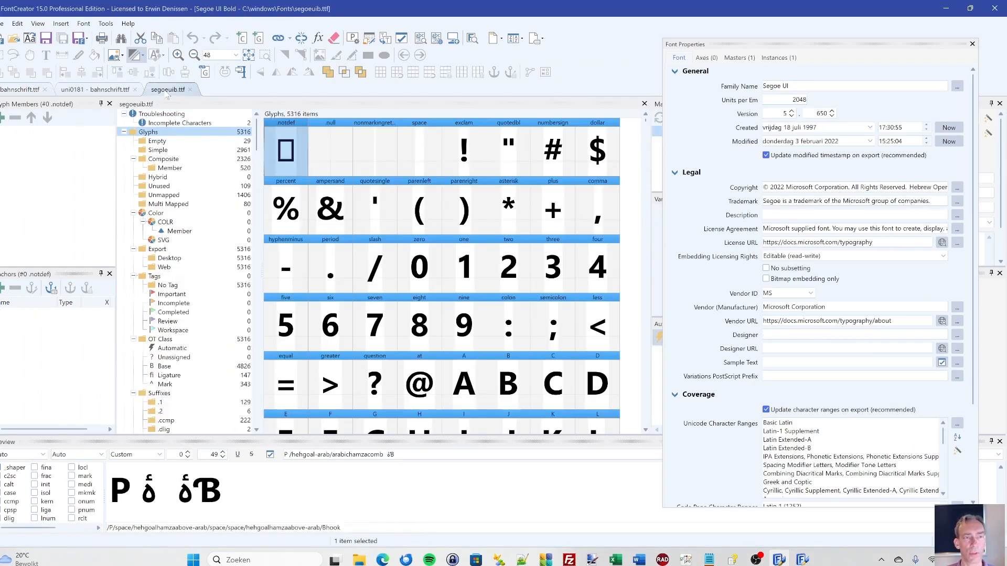
click(10, 93)
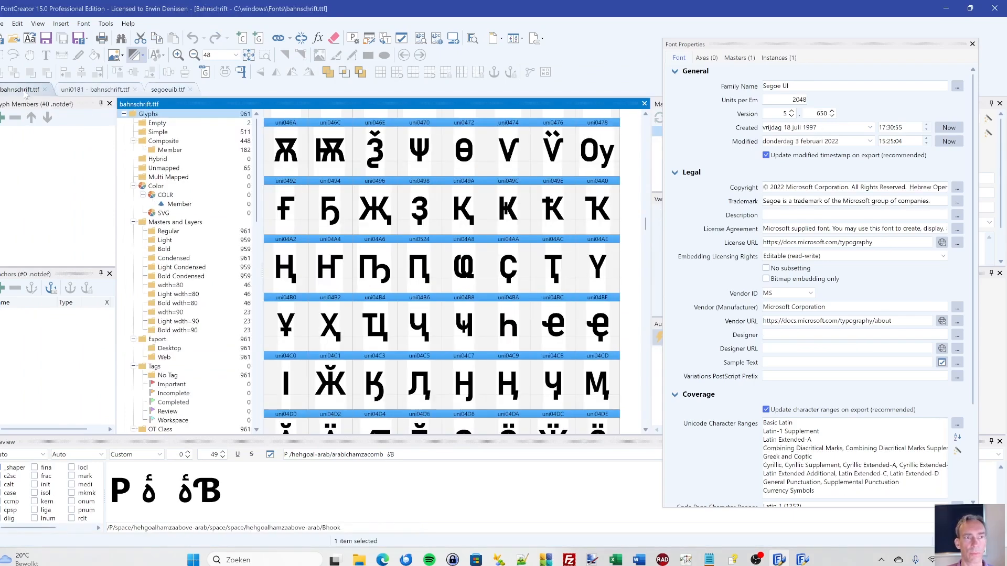
click(164, 94)
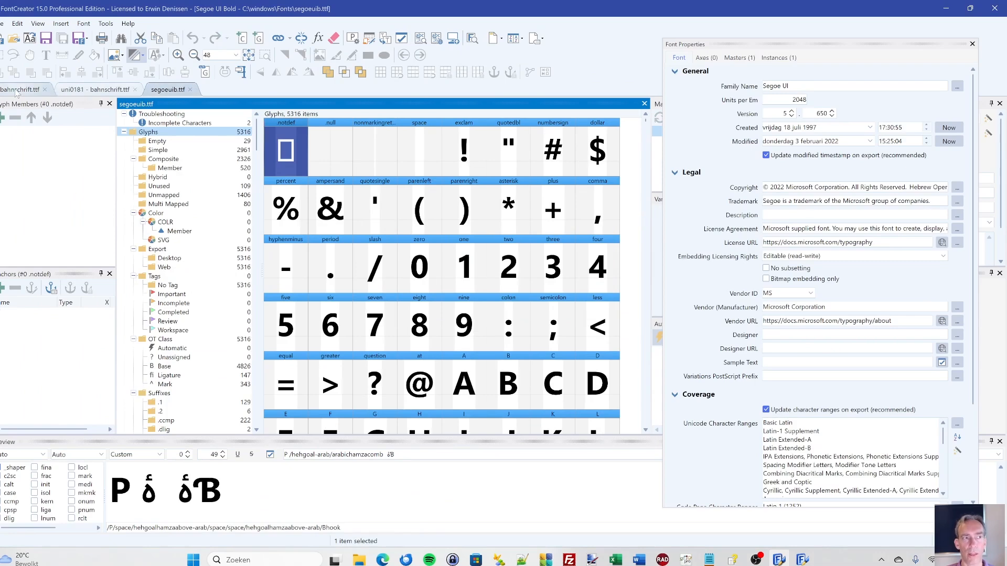
click(20, 91)
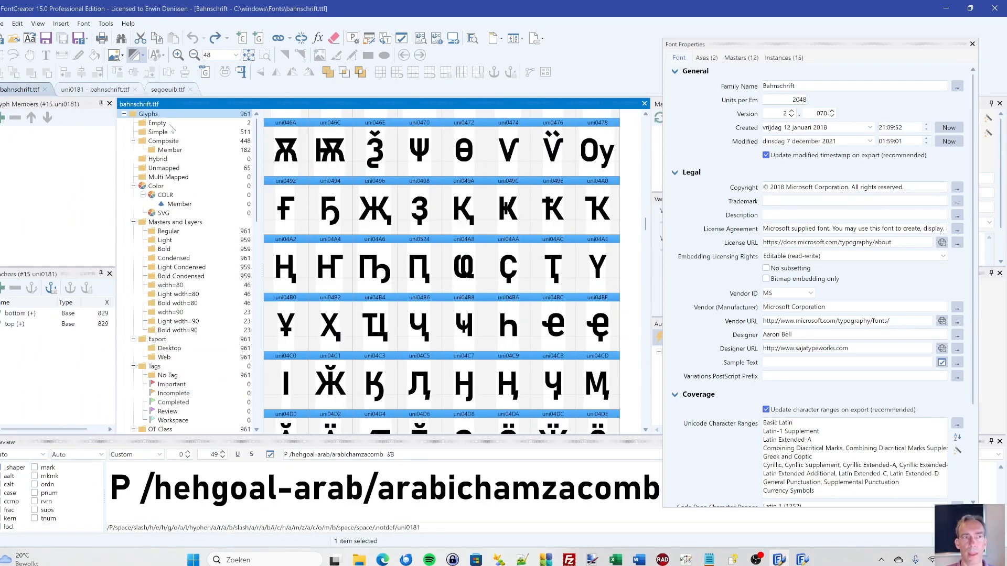
click(171, 90)
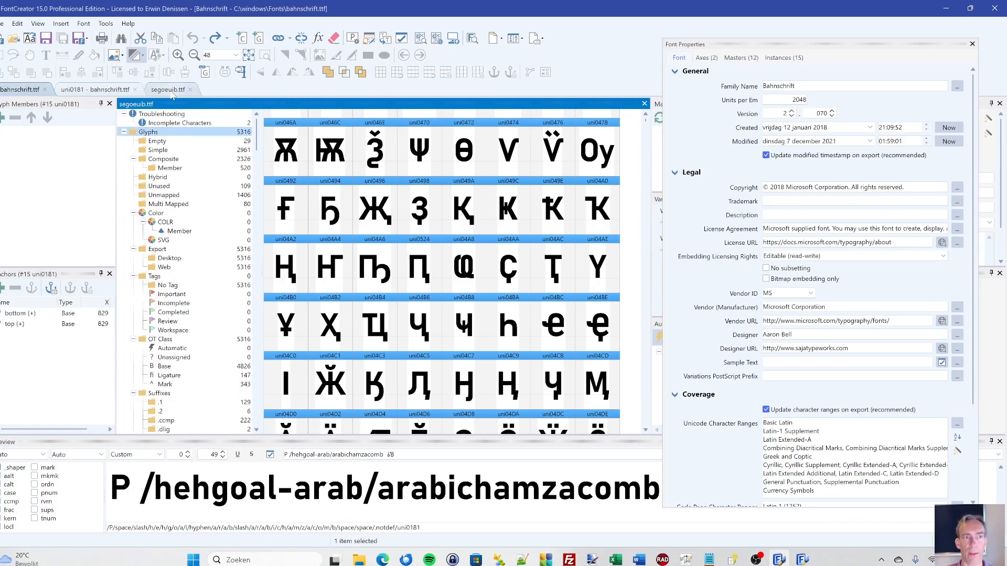
double_click(424, 273)
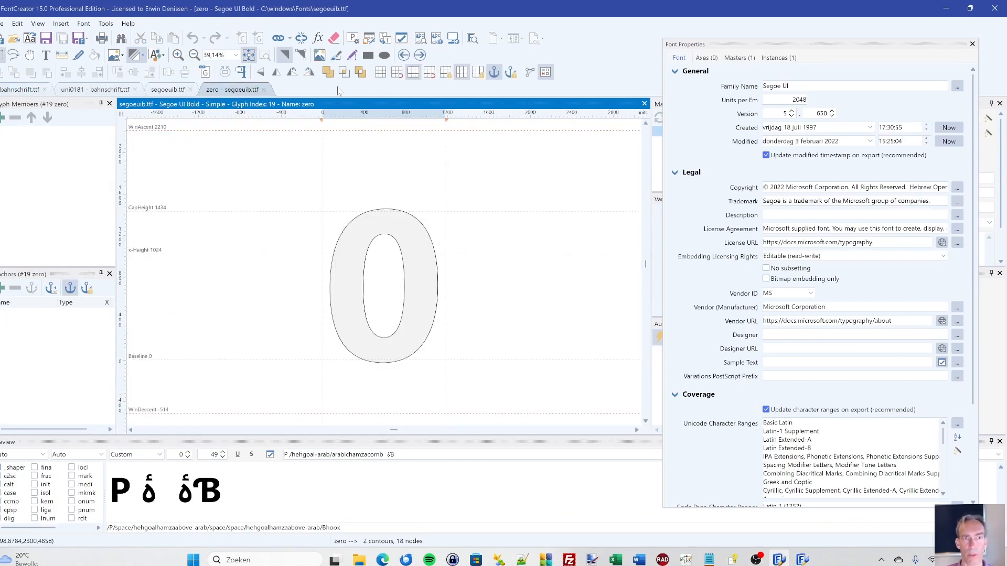
- Switch to the new FontCreator build, move the Open Installed Fonts dialog and dismiss it without opening a font
click(802, 560)
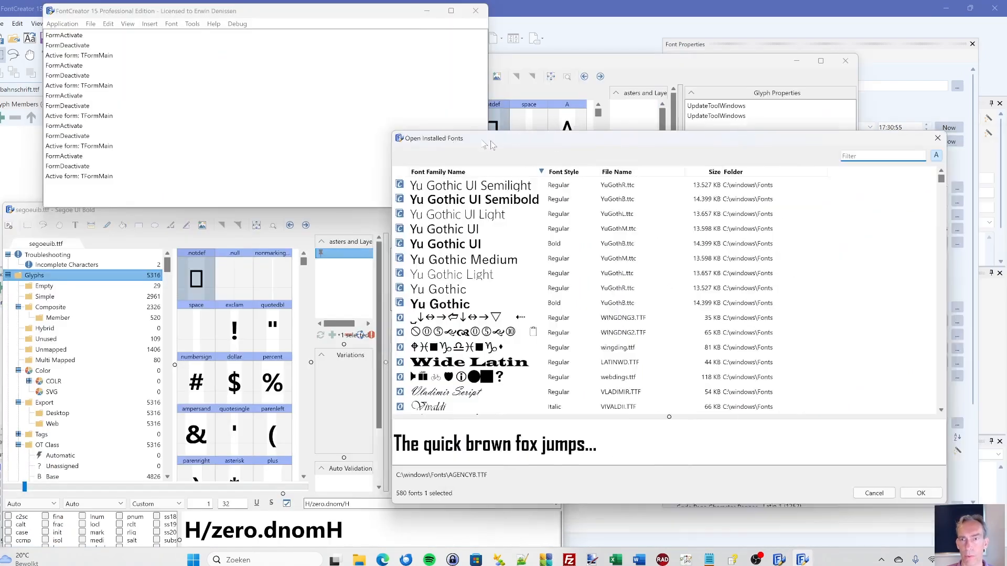
drag(579, 150, 367, 126)
click(750, 476)
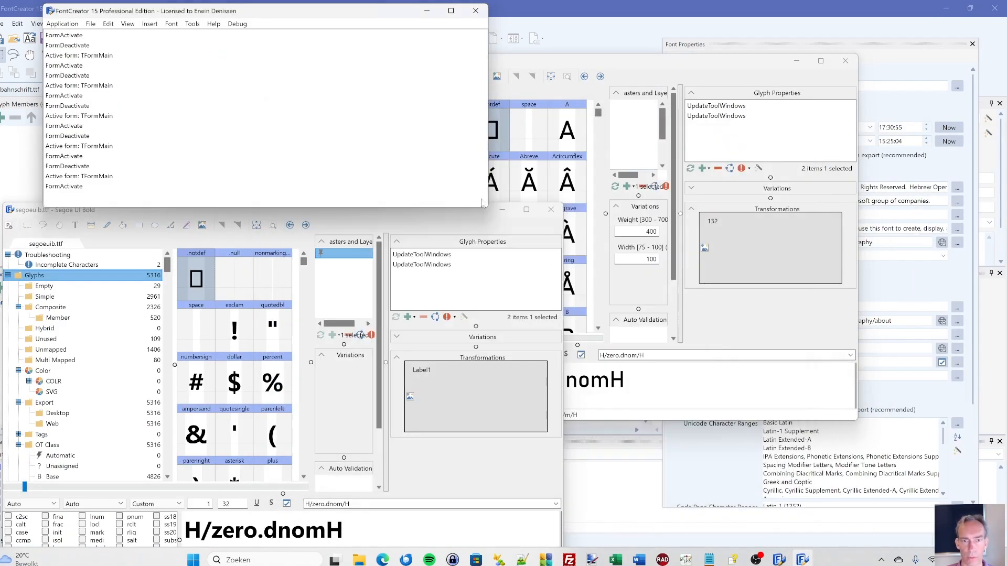
- Reposition the Segoe UI Bold and Bahnschrift windows, and widen Bahnschrift's Masters and Layers panel and glyph overview
drag(375, 221, 396, 194)
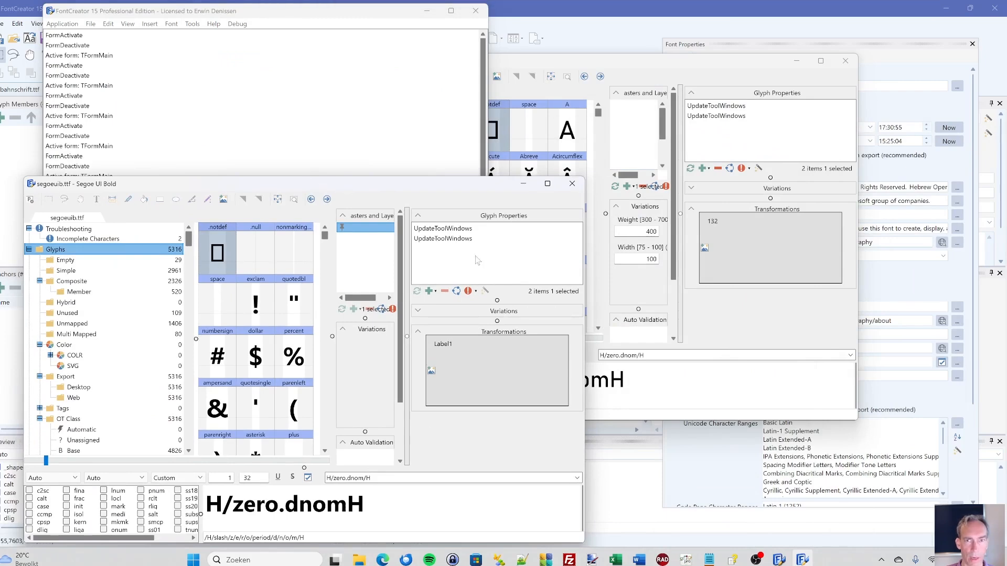
drag(592, 67, 686, 64)
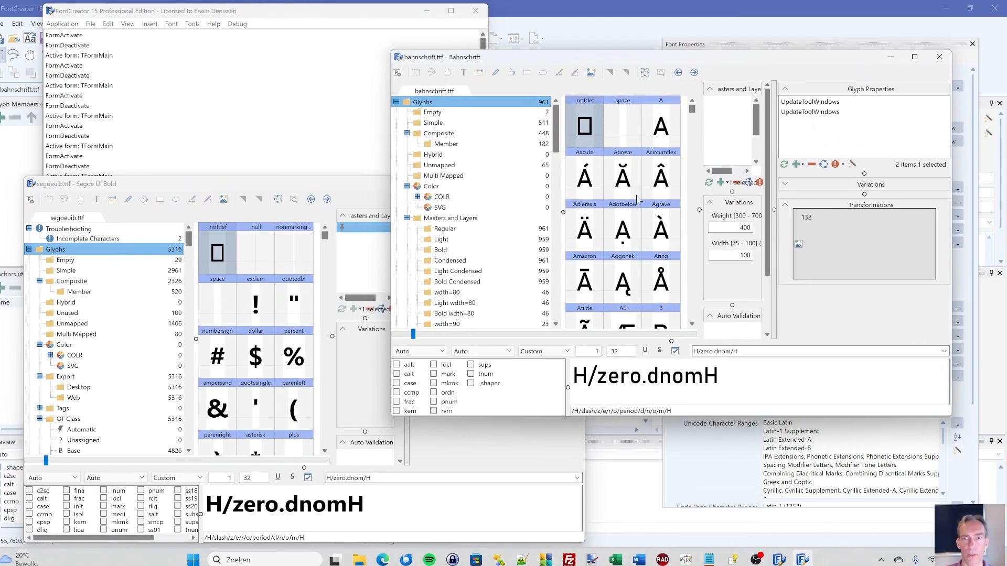
drag(774, 203, 939, 204)
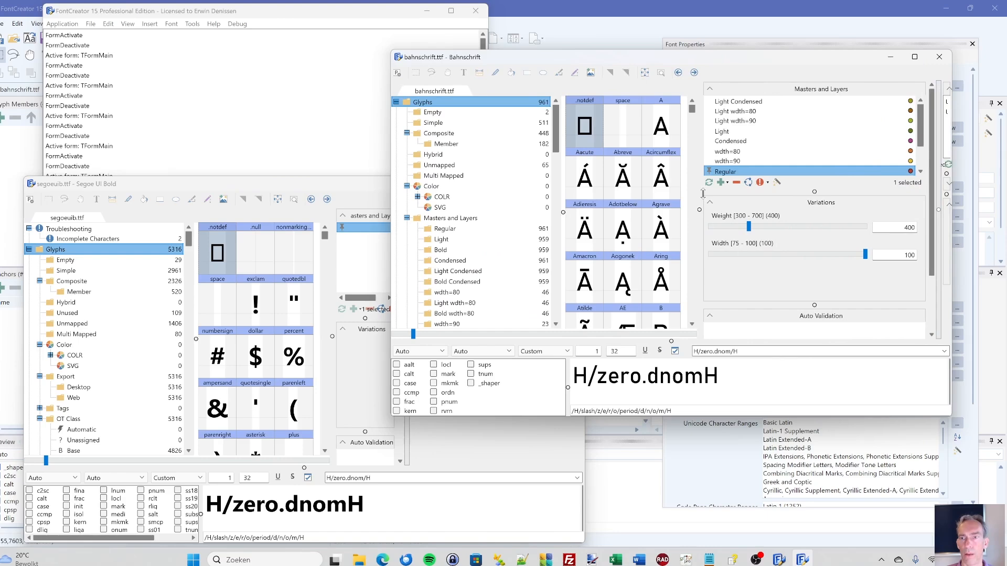
drag(698, 194, 771, 207)
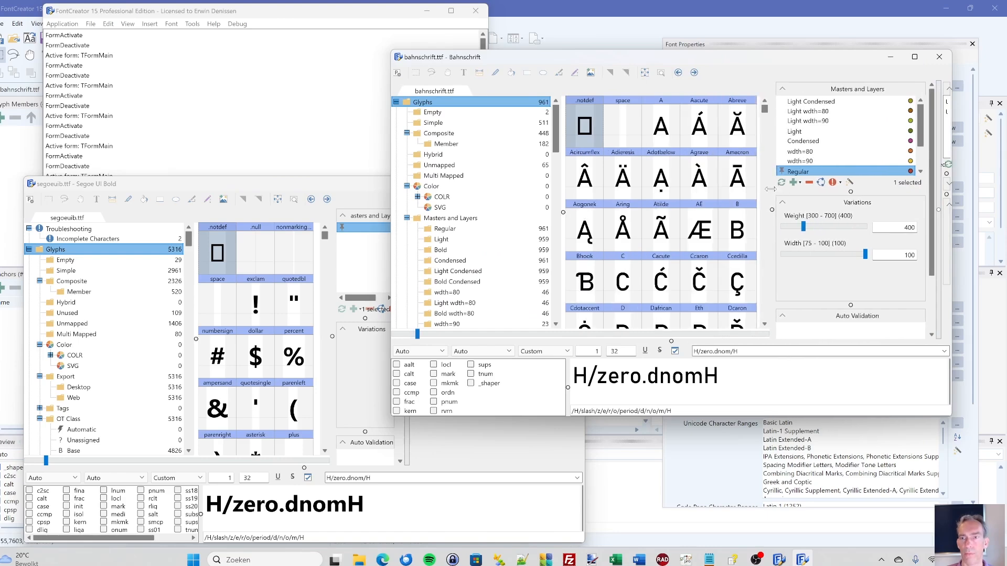
- Open the B and M glyphs of Bahnschrift in separate tabs and return to the bahnschrift.ttf glyph overview
double_click(744, 225)
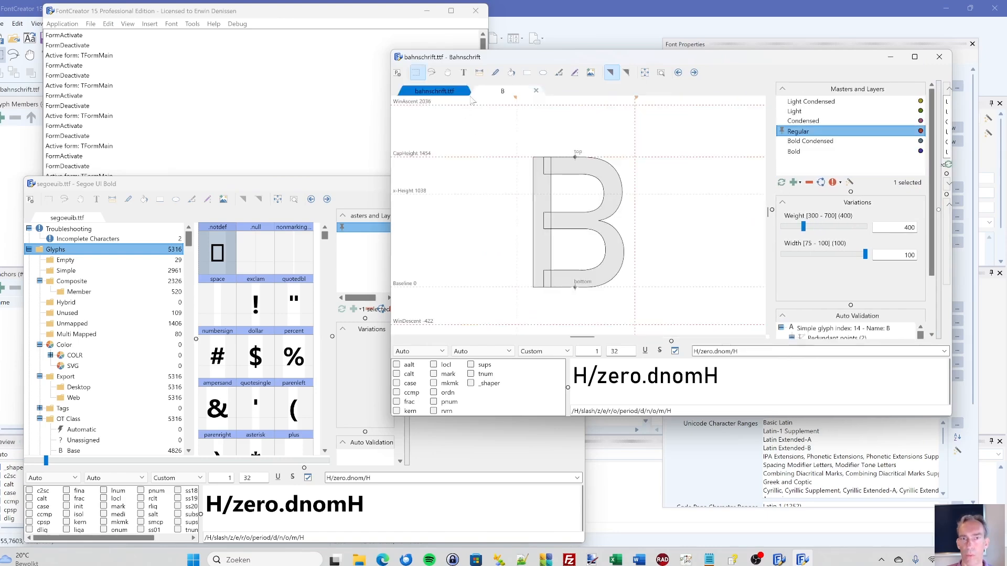
click(438, 93)
scroll(631, 199, down, 10)
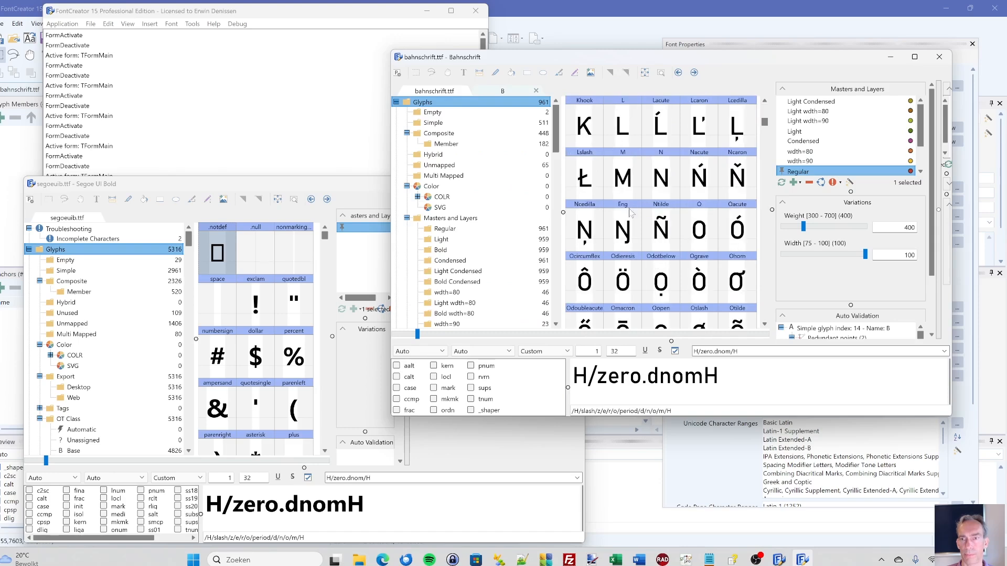
double_click(632, 198)
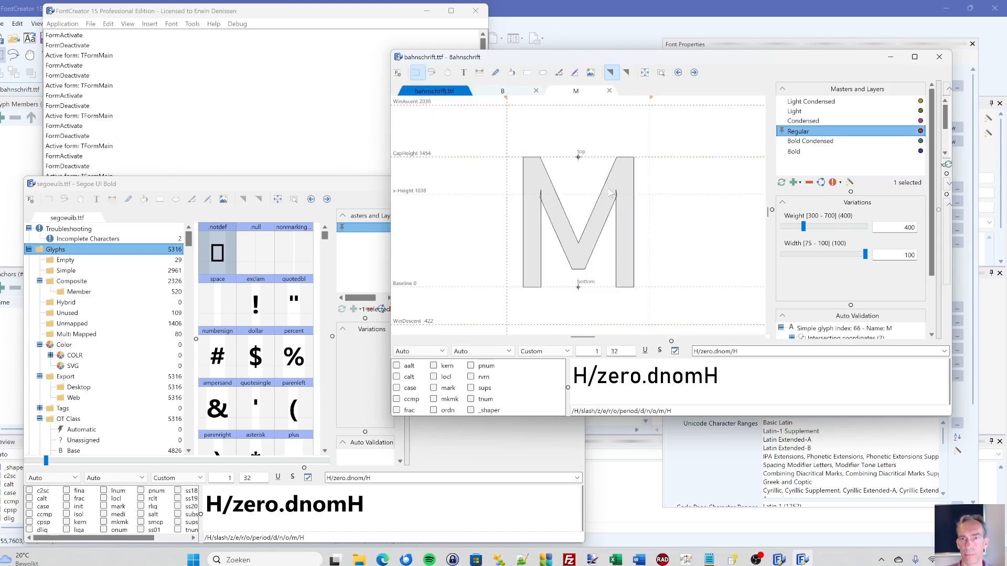
click(442, 92)
- Open the dollar glyph in the Segoe UI Bold window, reposition the window, and select and deselect all the glyph's contours
click(201, 190)
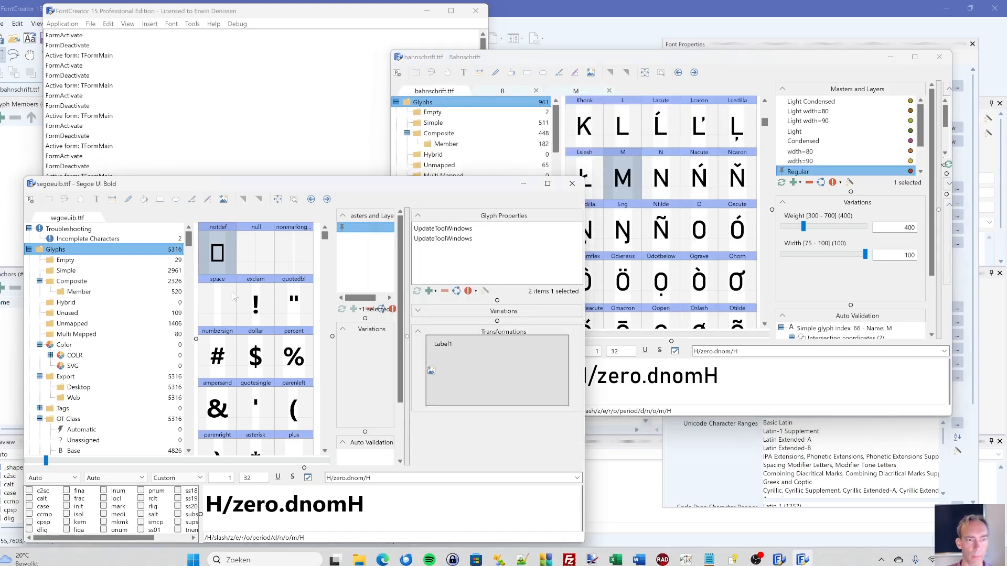
double_click(255, 352)
drag(209, 184, 206, 167)
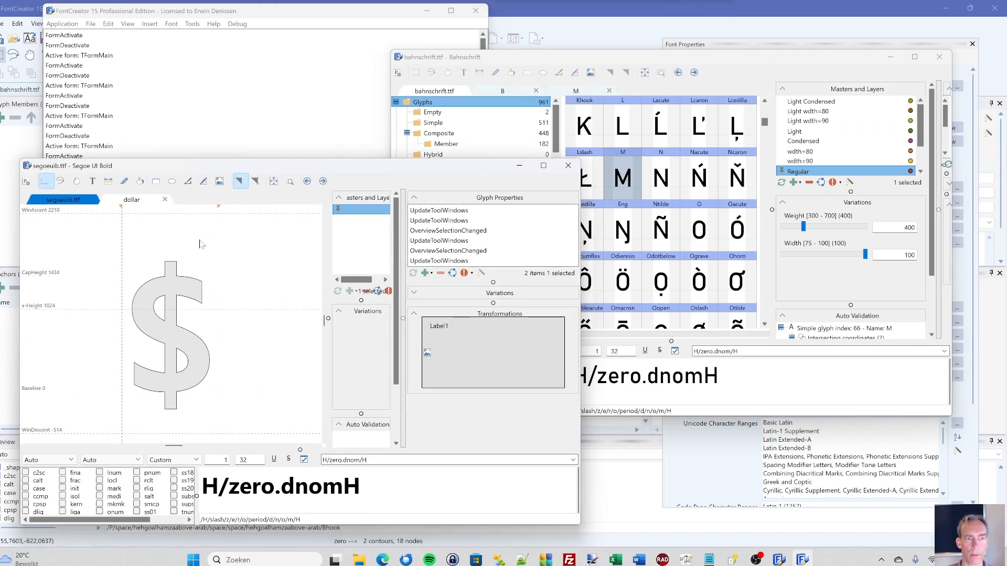
key(ctrl+a)
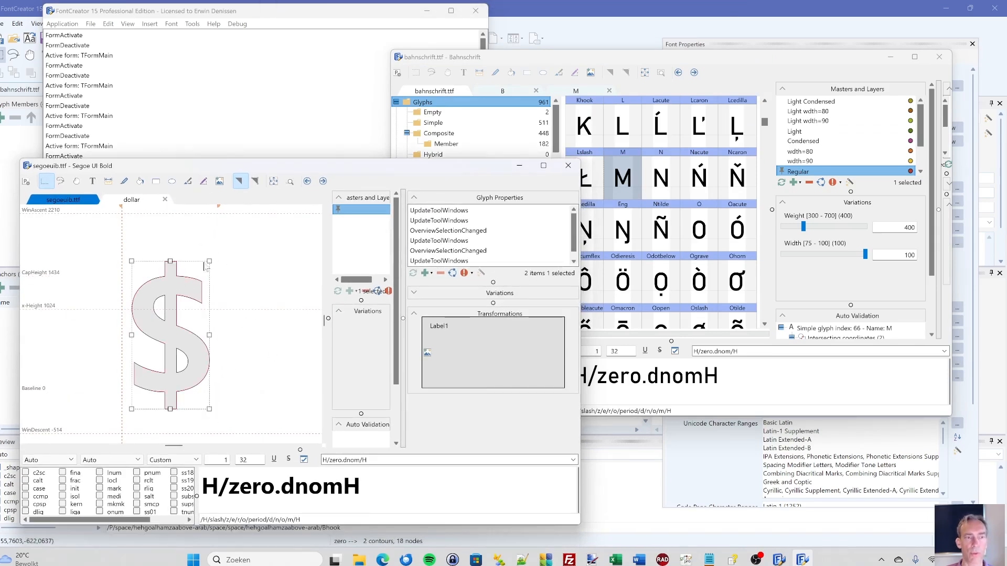
click(230, 293)
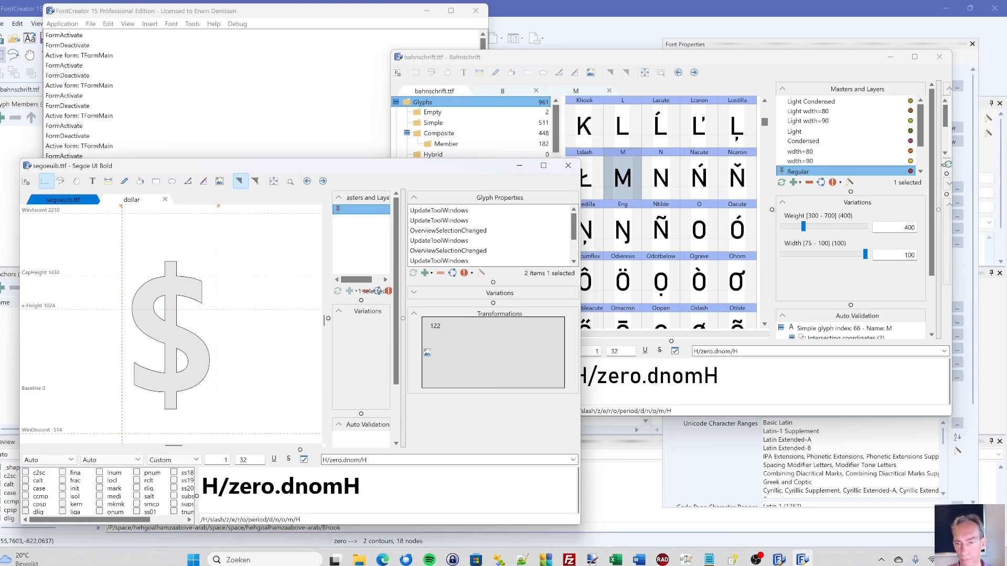
- Switch to FontCreator 15.0 and move the outer contour of the Segoe UI Bold zero glyph slightly down and to the left
click(779, 559)
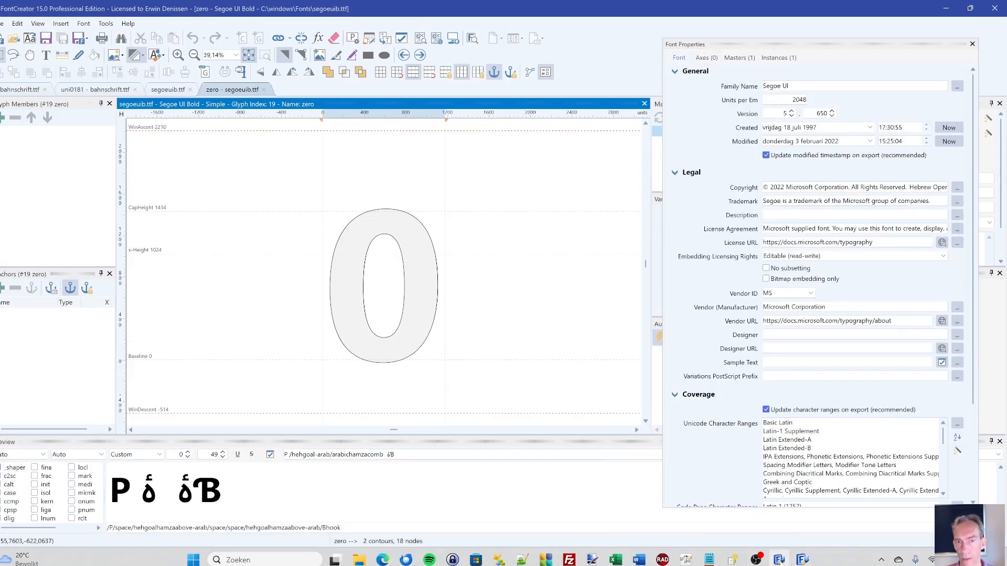
click(387, 222)
drag(385, 229, 386, 230)
click(391, 189)
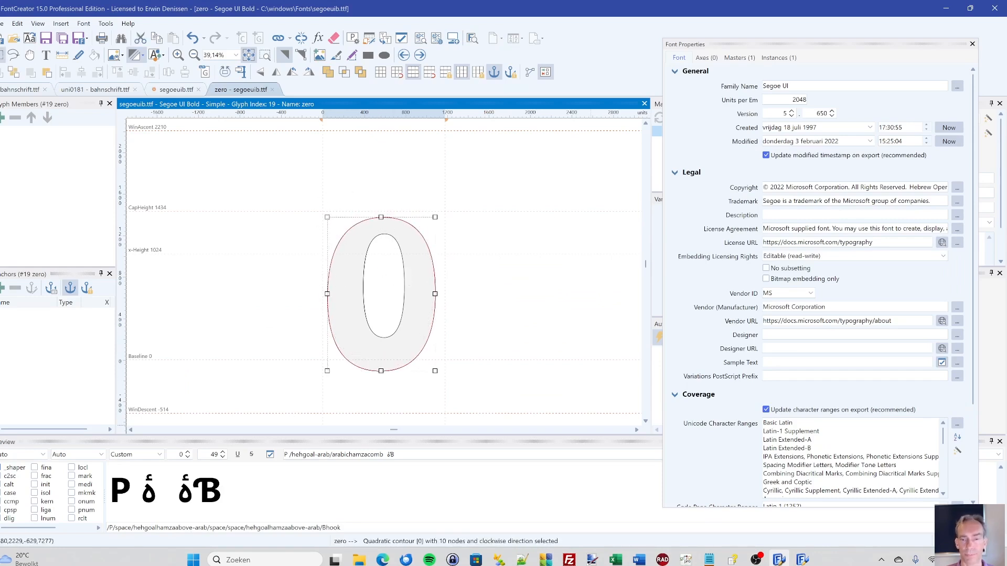
- Switch to the FontCreator project in Delphi 12 and open the source code of the frame.glyph unit
mouse_move(668, 560)
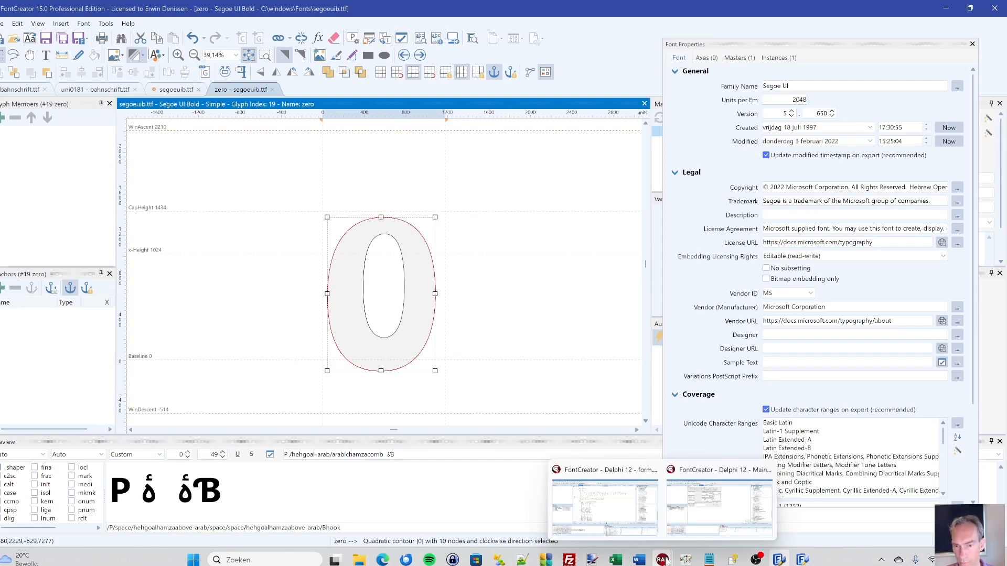
click(624, 508)
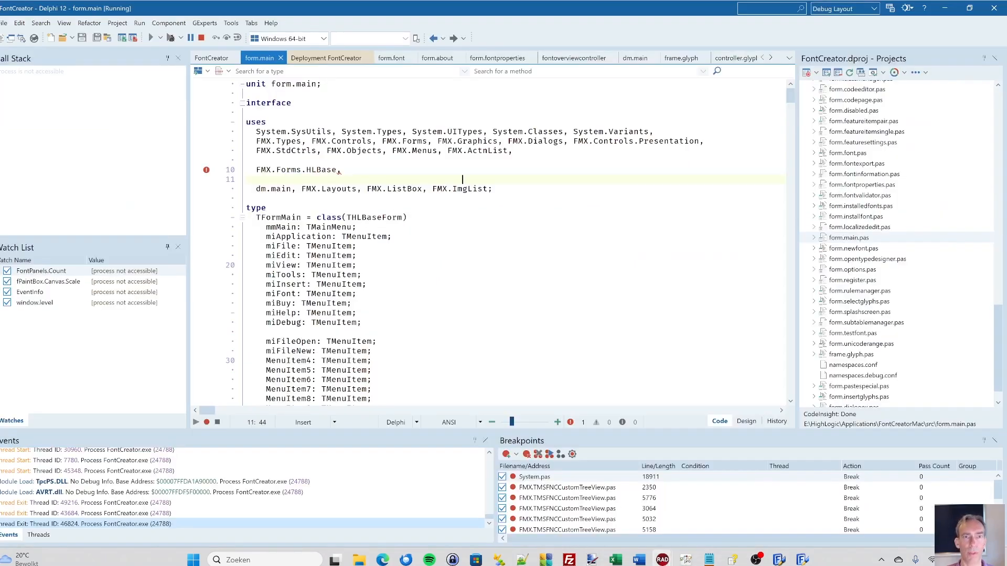
click(680, 59)
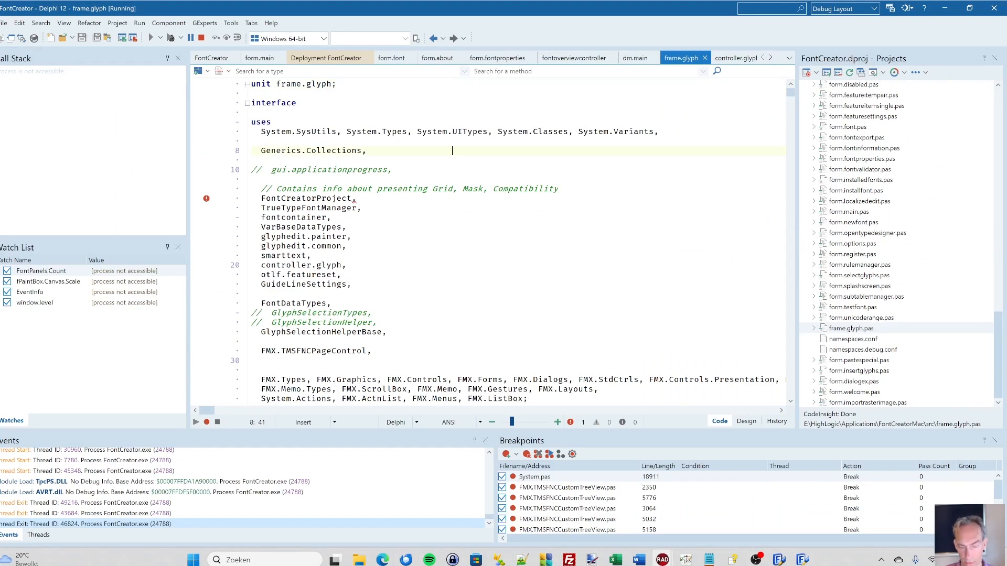
- Examine the frame.glyph source code from the uses clause through the TFrameGlyphs.UpdateCaptions procedure, and return to the start of the unit
scroll(452, 210, down, 20)
click(452, 151)
key(Page_Down)
key(Page_Down)
key(Page_Down)
key(Page_Down)
key(Page_Down)
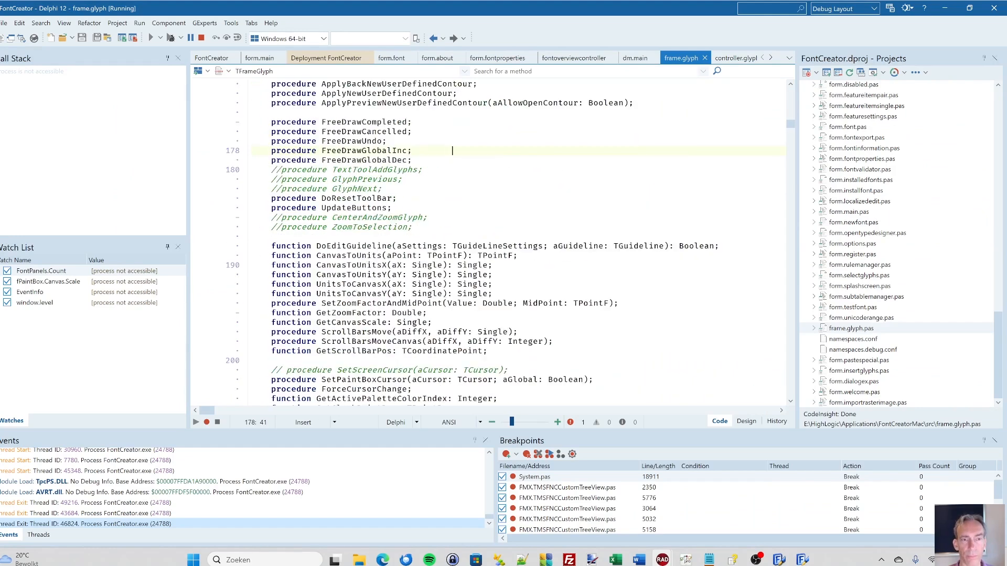
key(Page_Down)
key(Page_Down)
key(Page_Down)
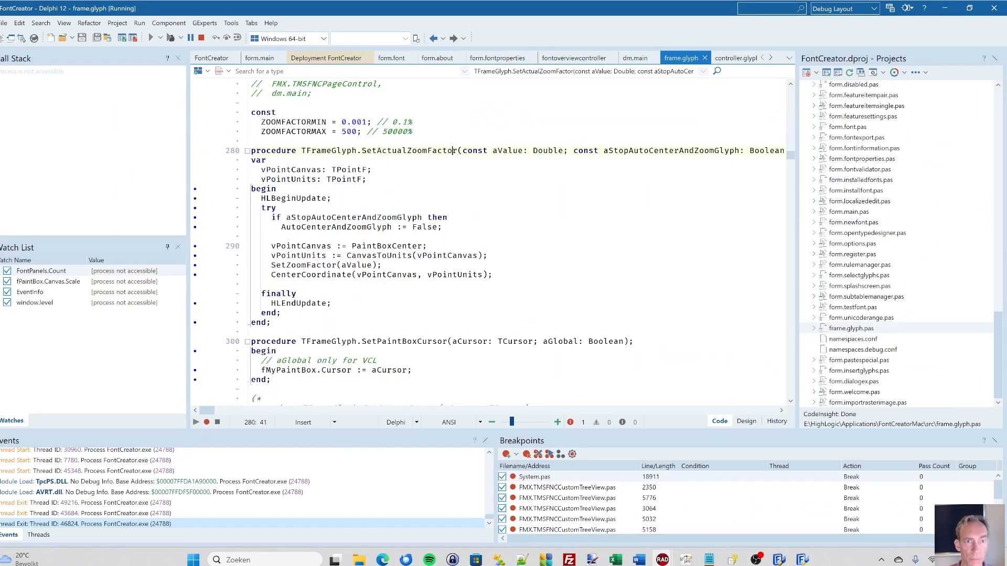
key(Page_Down)
key(Page_Down)
key(Page_Down)
key(Page_Down)
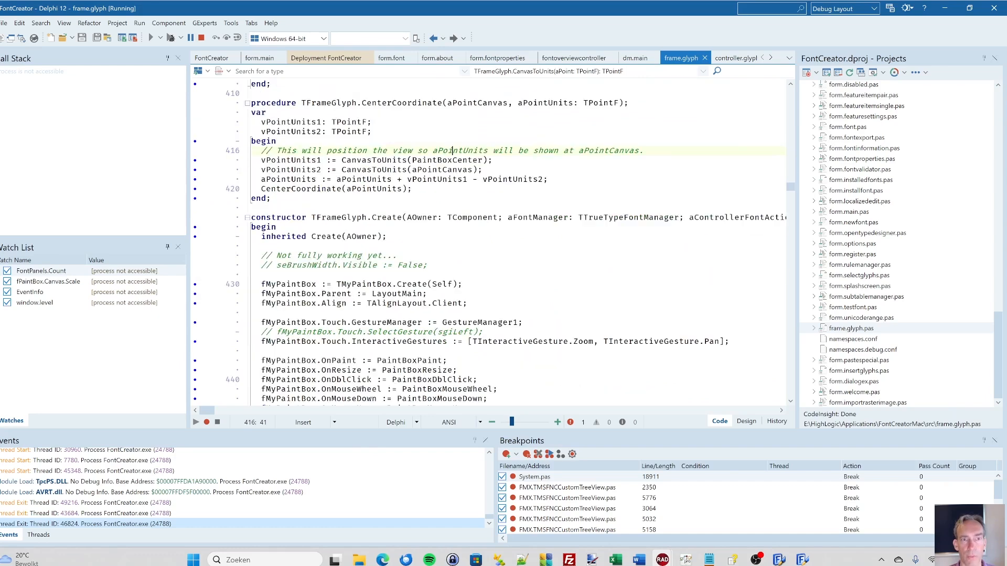
key(Page_Down)
key(Page_Down)
key(Page_Down)
key(Page_Down)
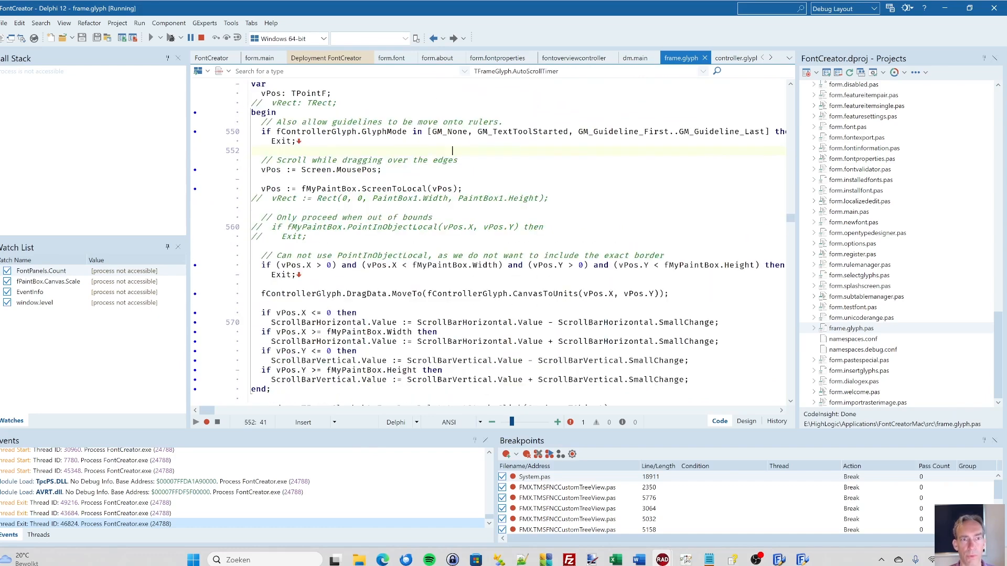
key(Page_Down)
key(Page_Down)
key(Page_Down)
key(Page_Down)
key(Page_Down)
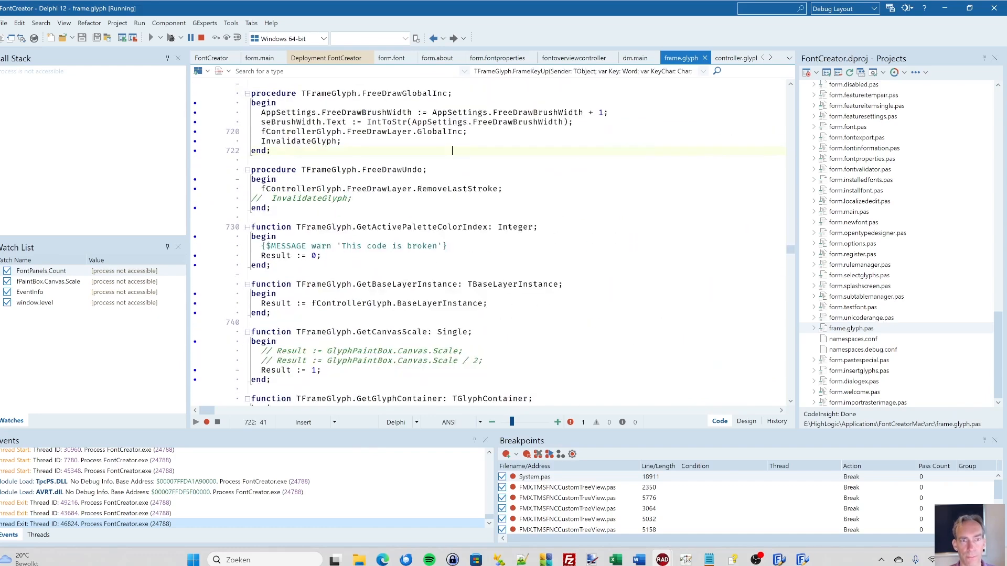
key(Page_Down)
key(Page_Down)
key(Page_Down)
key(Page_Down)
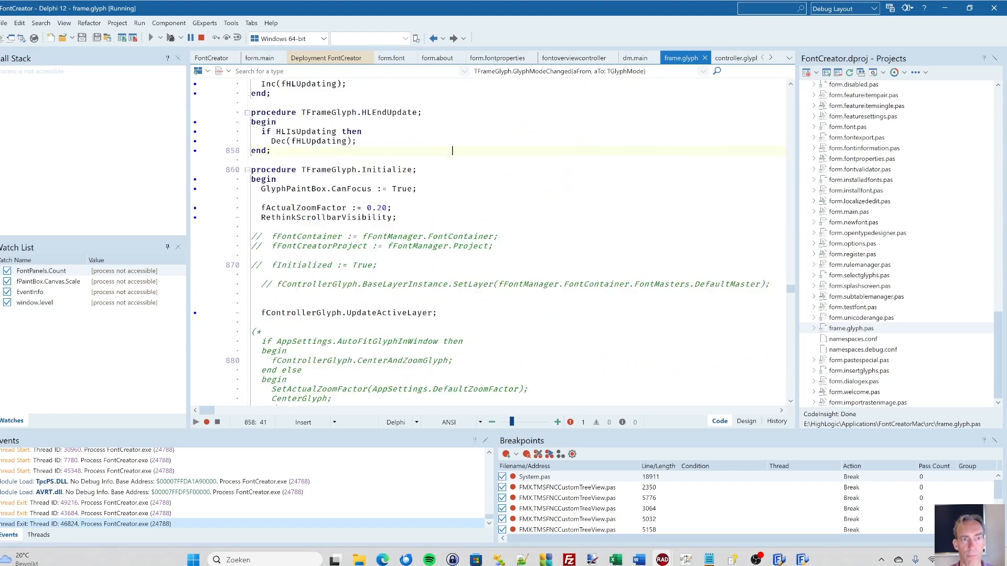
key(Page_Down)
key(Page_Down)
key(Page_Down)
key(Page_Down)
key(Page_Down)
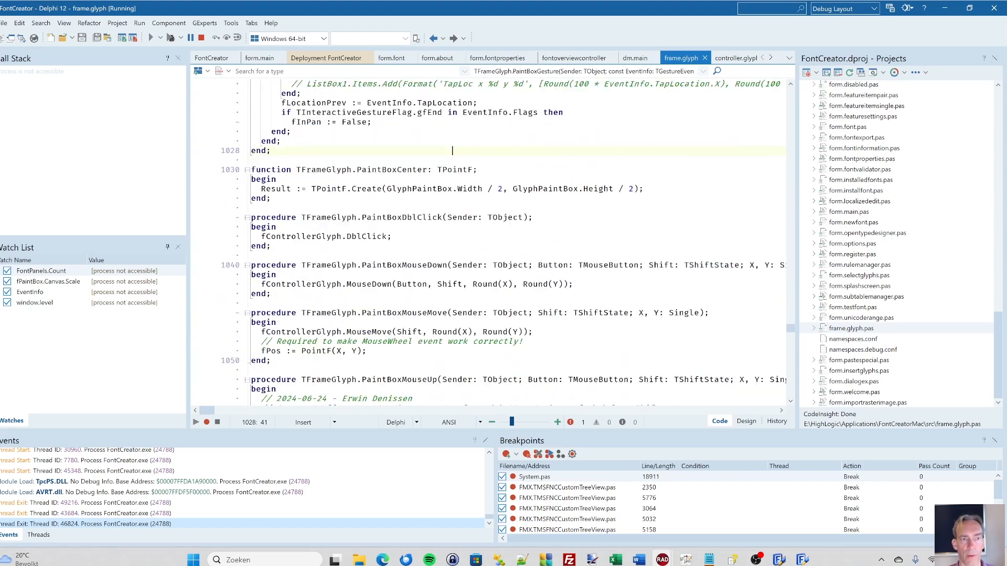
key(Page_Down)
key(Page_Down)
key(Page_Down)
key(Page_Down)
key(Page_Down)
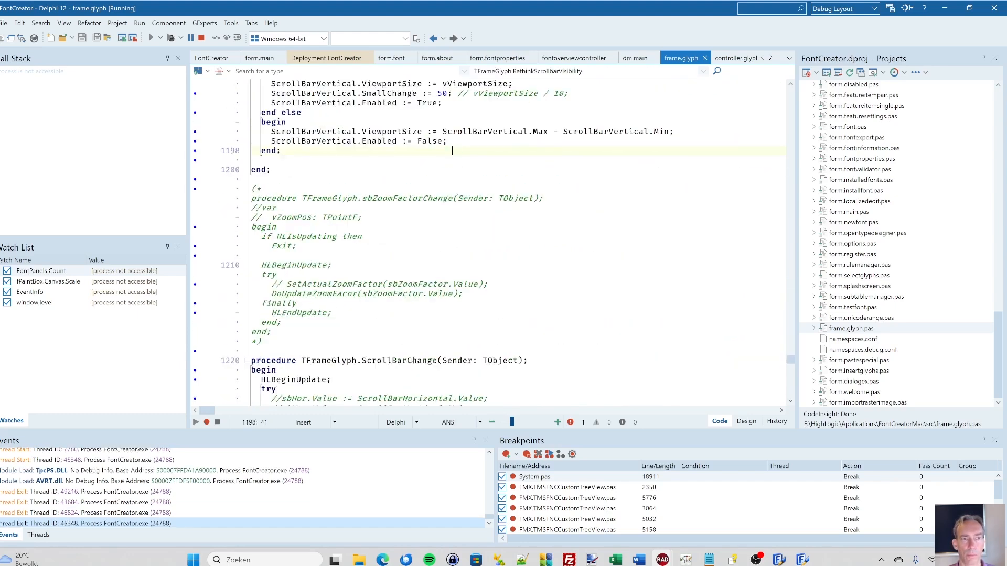
key(Page_Down)
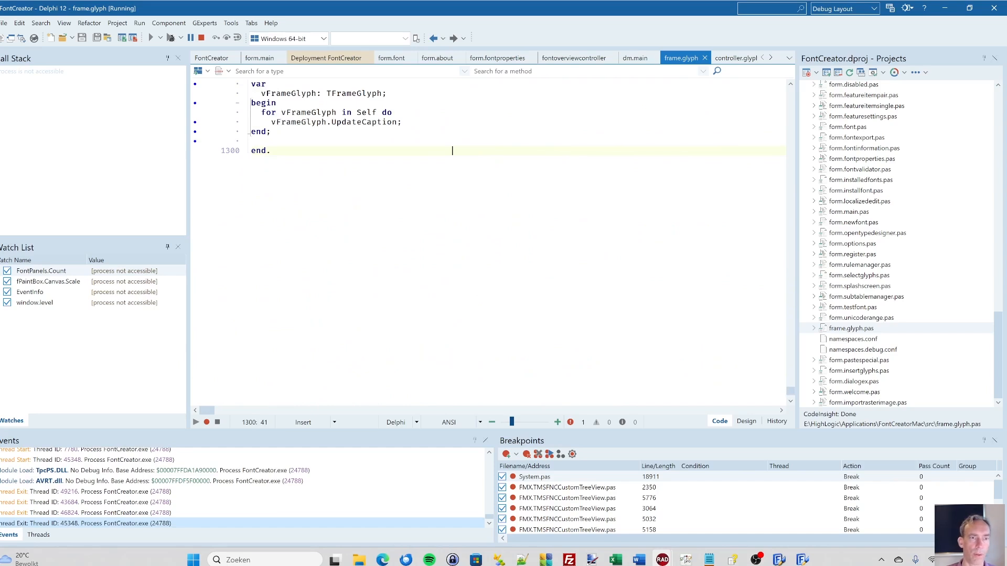
scroll(488, 241, up, 3)
click(342, 208)
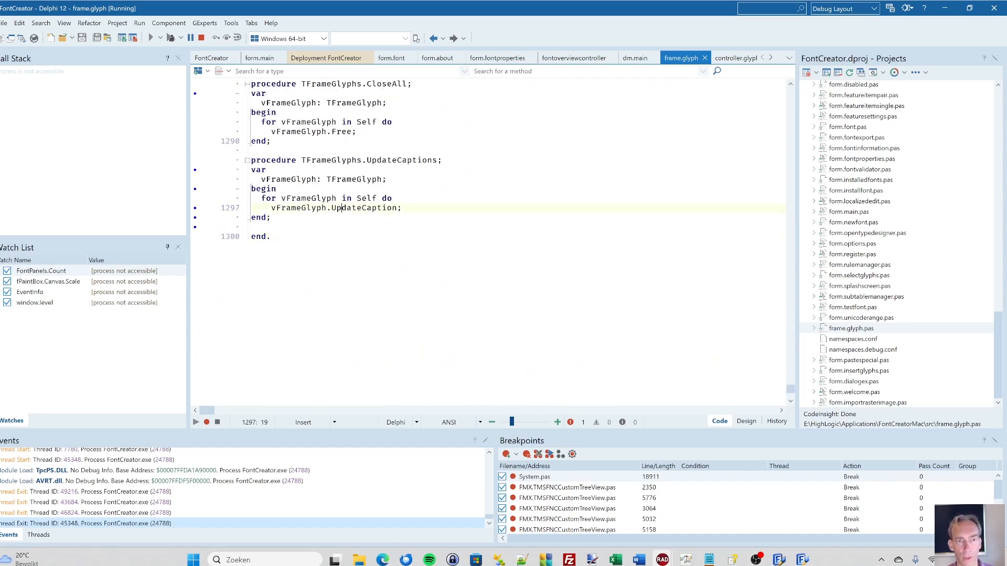
key(ctrl+Home)
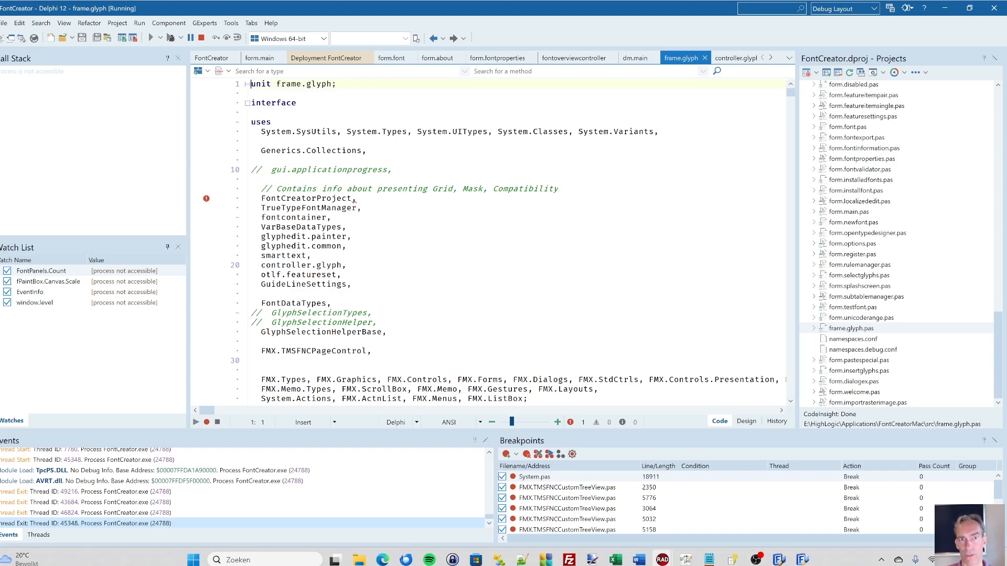
- Switch to the multi-window FontCreator build and move the Segoe UI Bold dollar glyph's contours slightly up and to the right
click(802, 560)
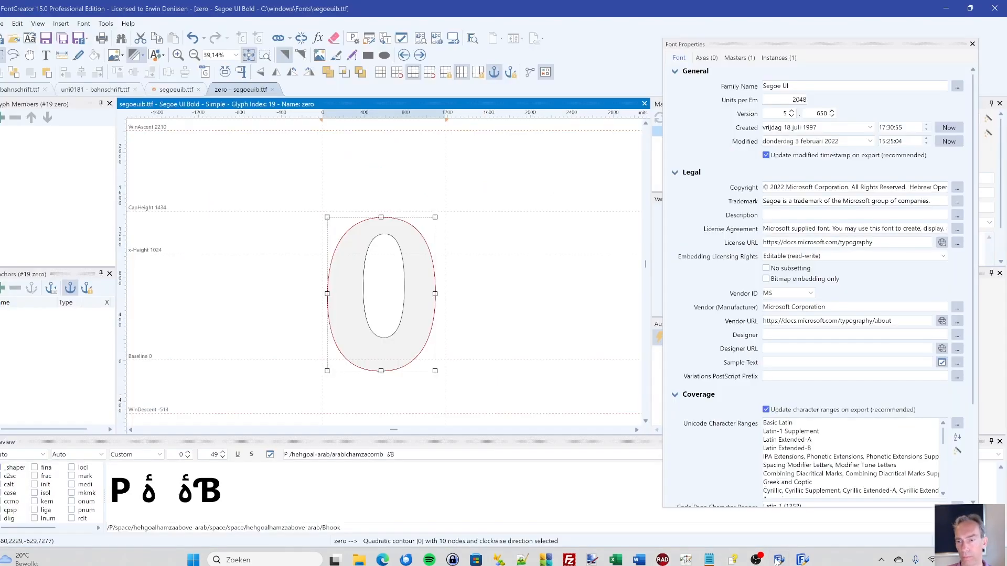
click(802, 562)
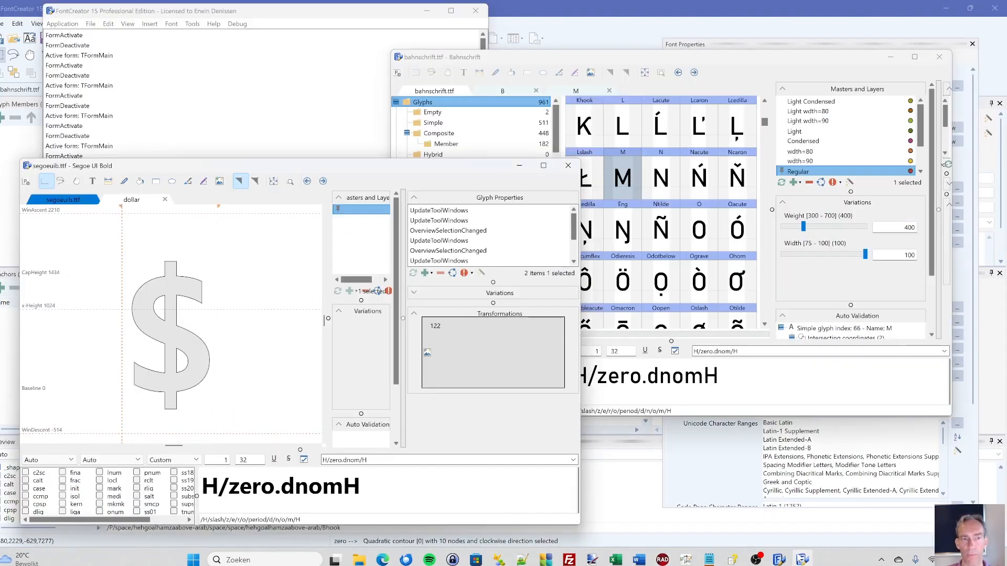
drag(187, 302, 190, 291)
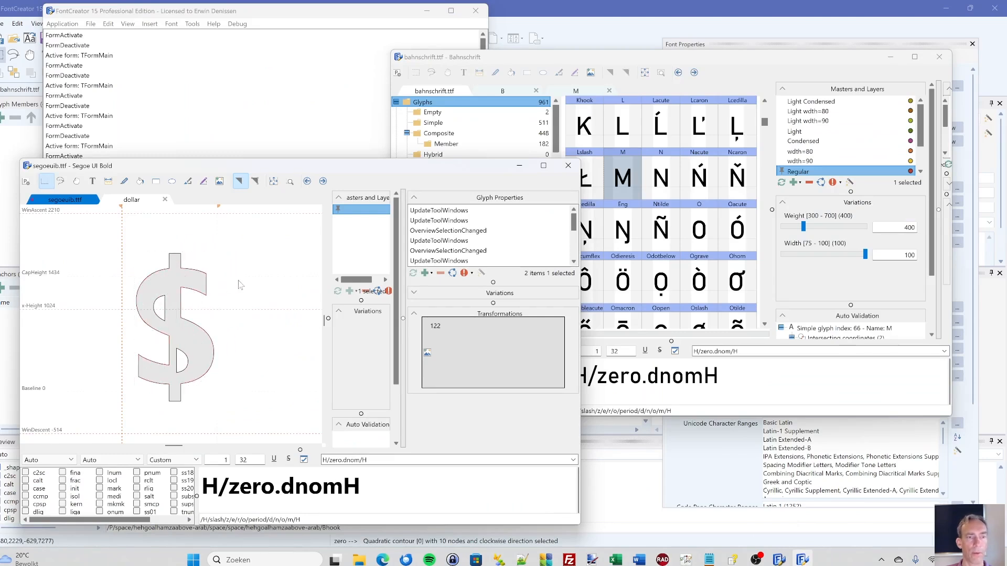
- Put the dollar glyph in point mode and move the two right-hand nodes atop its vertical bar slightly up and to the right
double_click(238, 285)
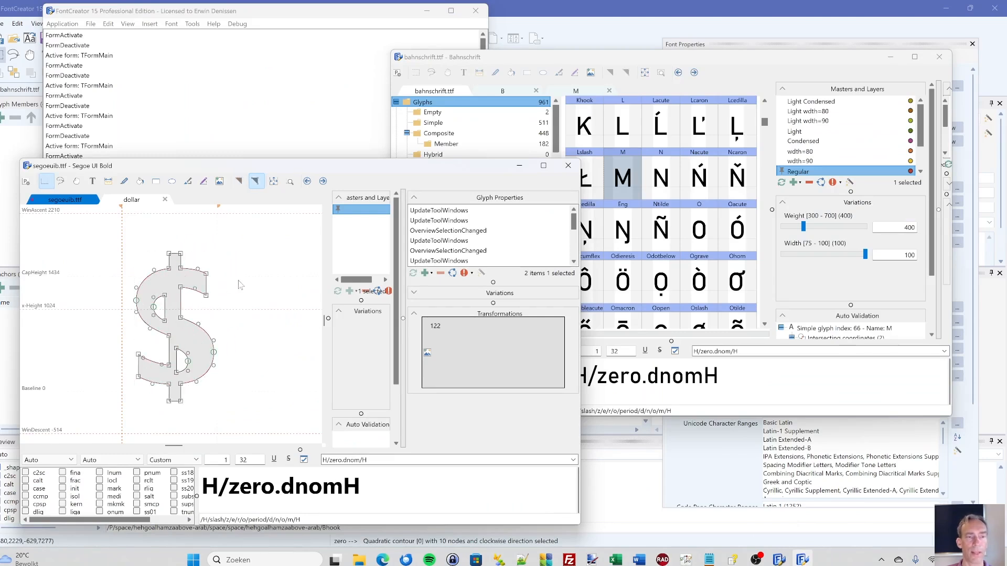
click(183, 258)
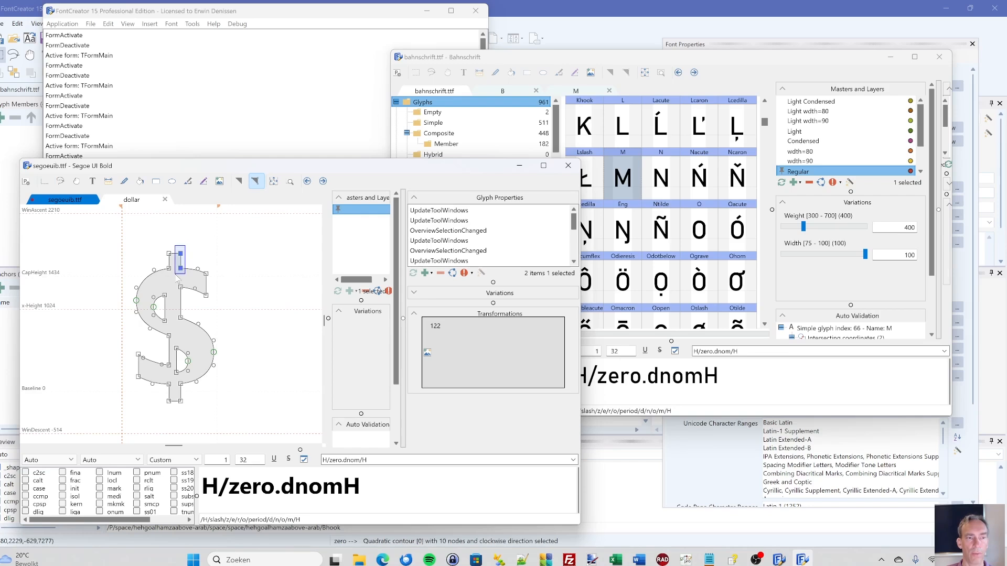
drag(183, 258, 185, 252)
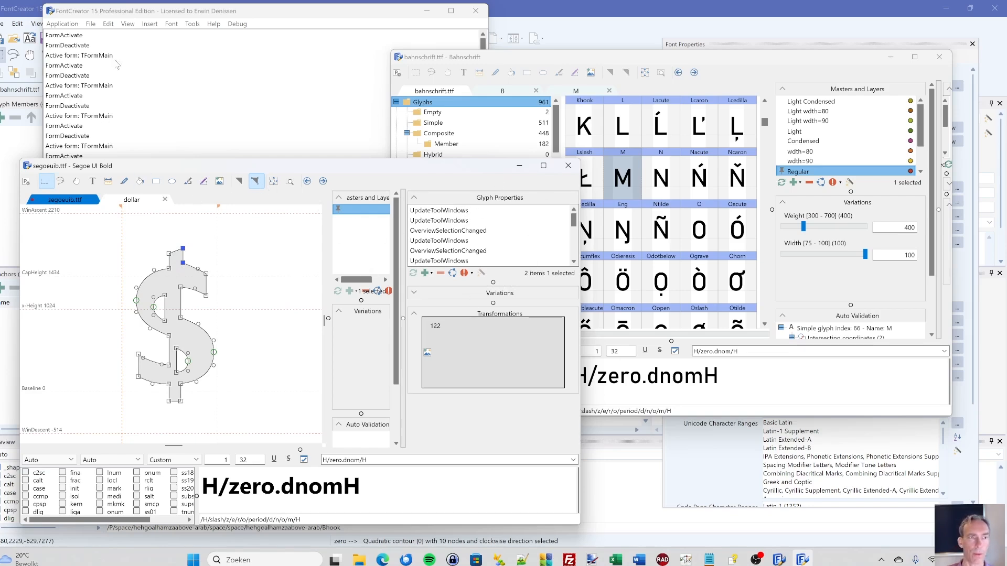
- Open the application's general settings and set the interface language to German (de)
click(72, 27)
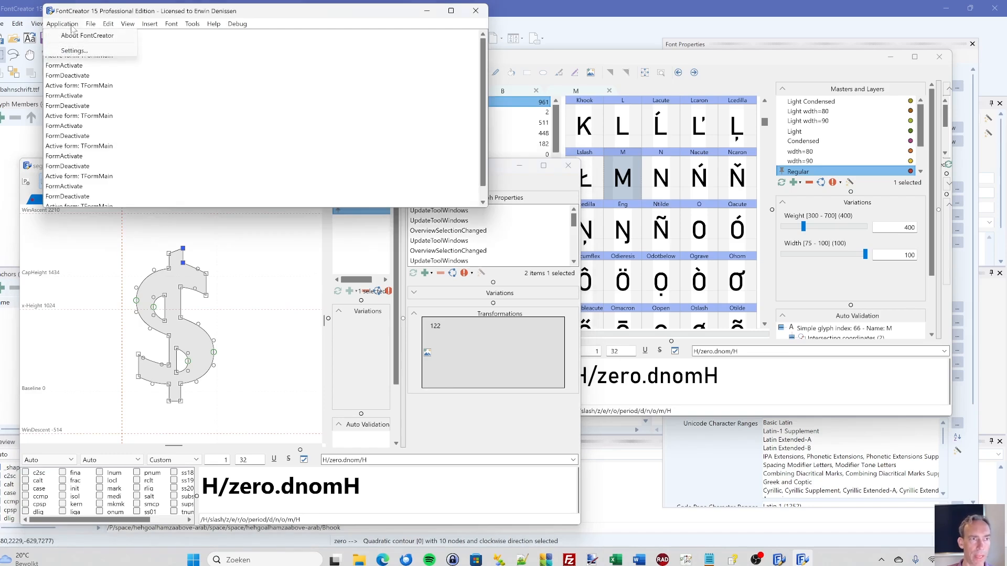
click(84, 50)
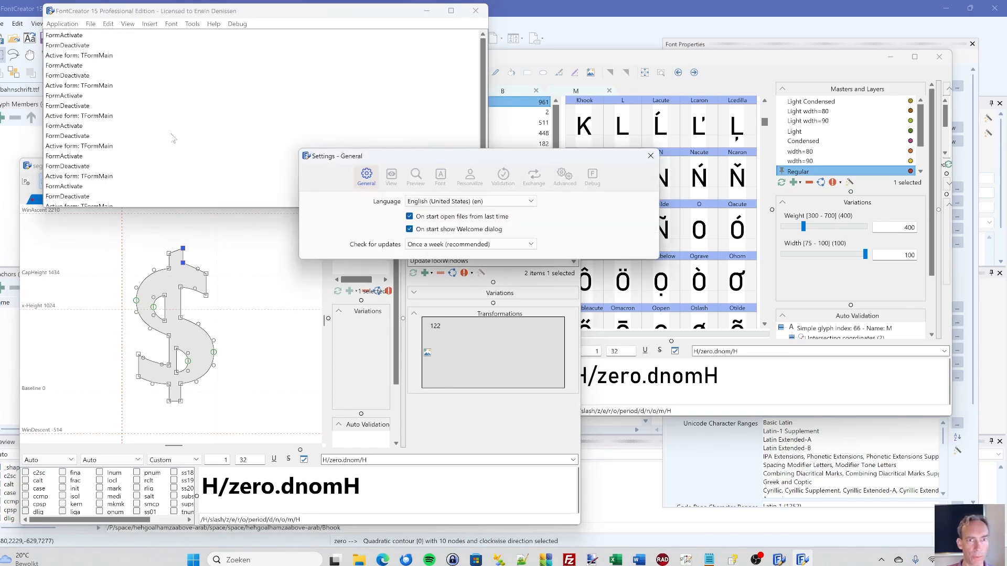
click(432, 202)
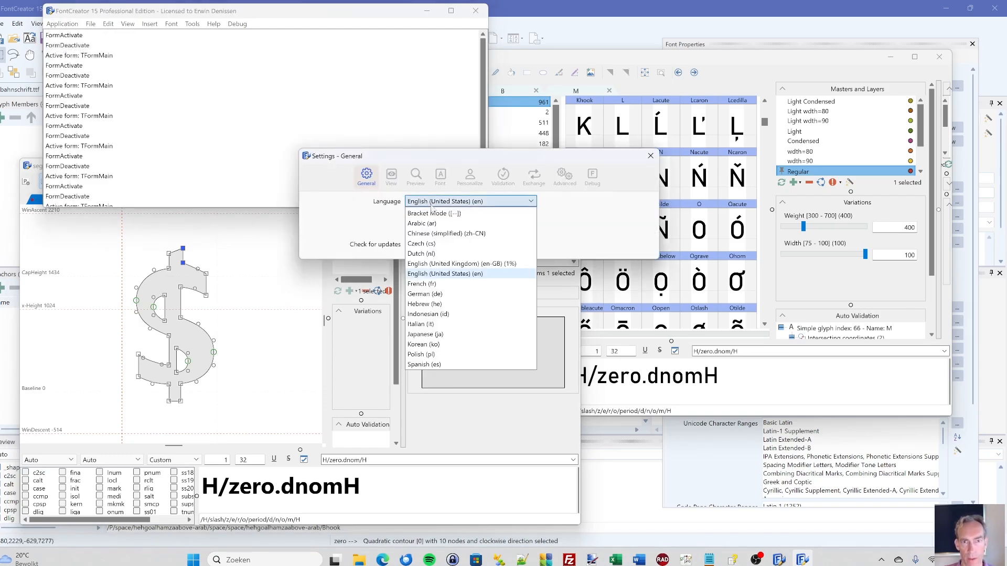
click(432, 295)
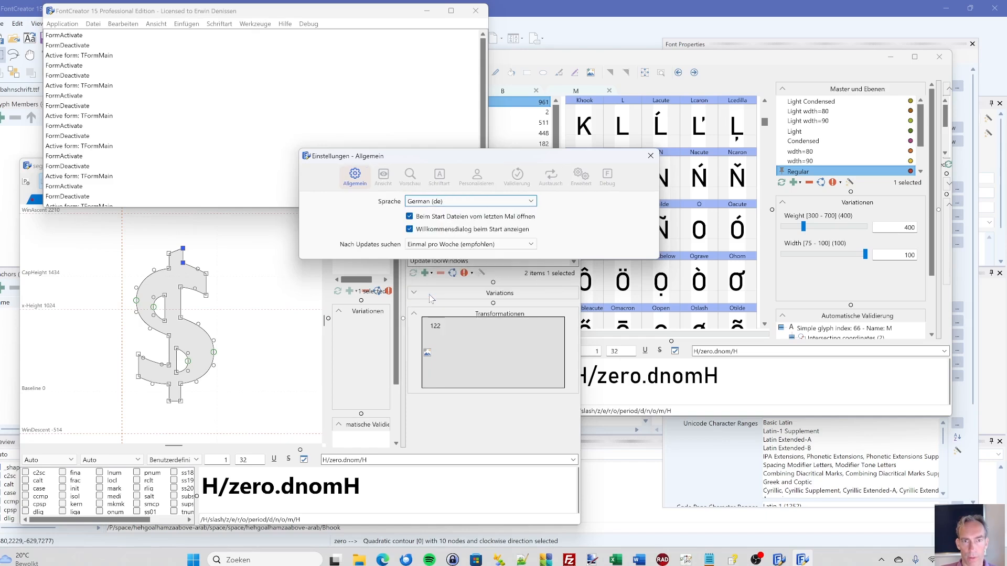
- Set the interface language to Indonesian (id) and then to Hebrew (he)
click(454, 202)
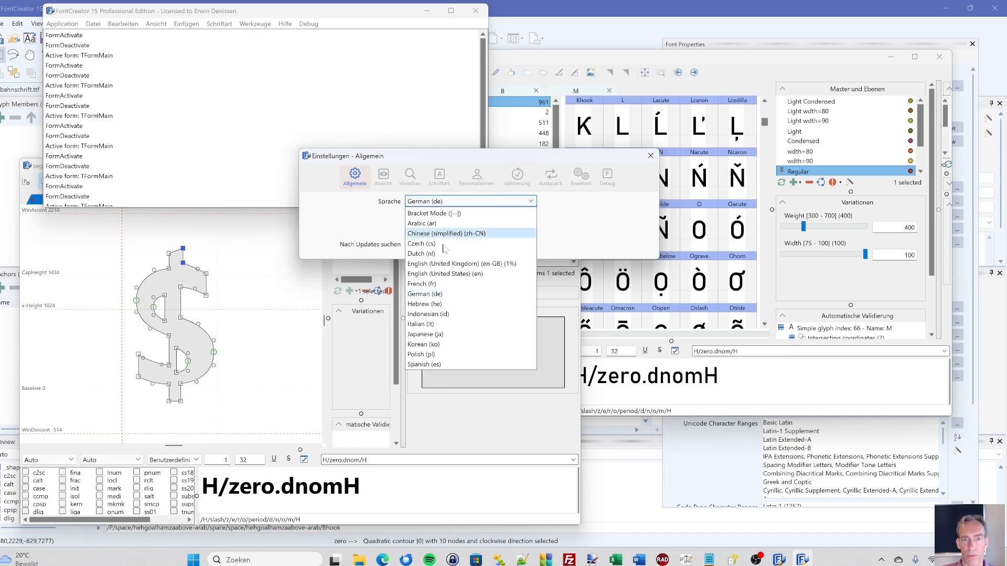
click(422, 314)
click(447, 202)
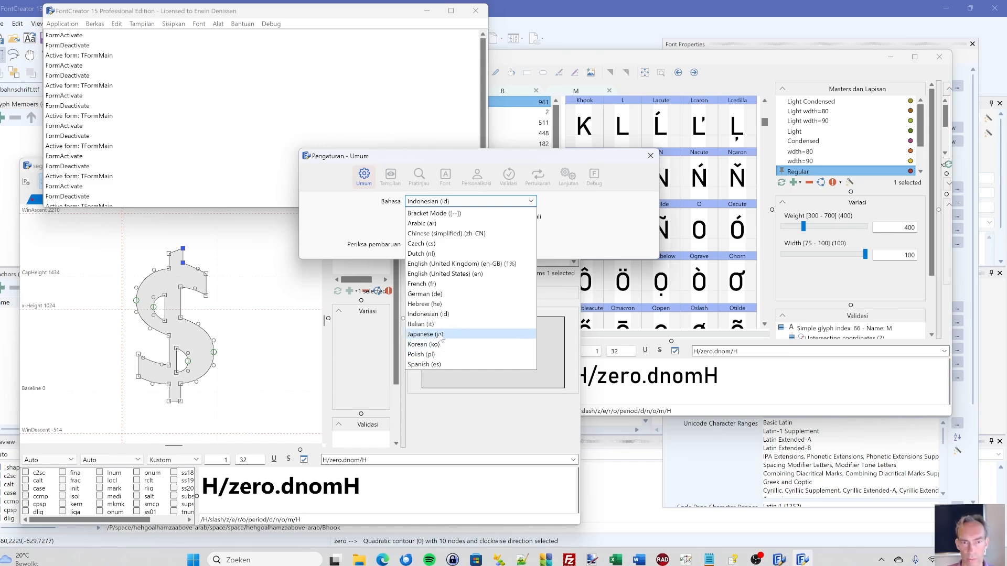
click(422, 304)
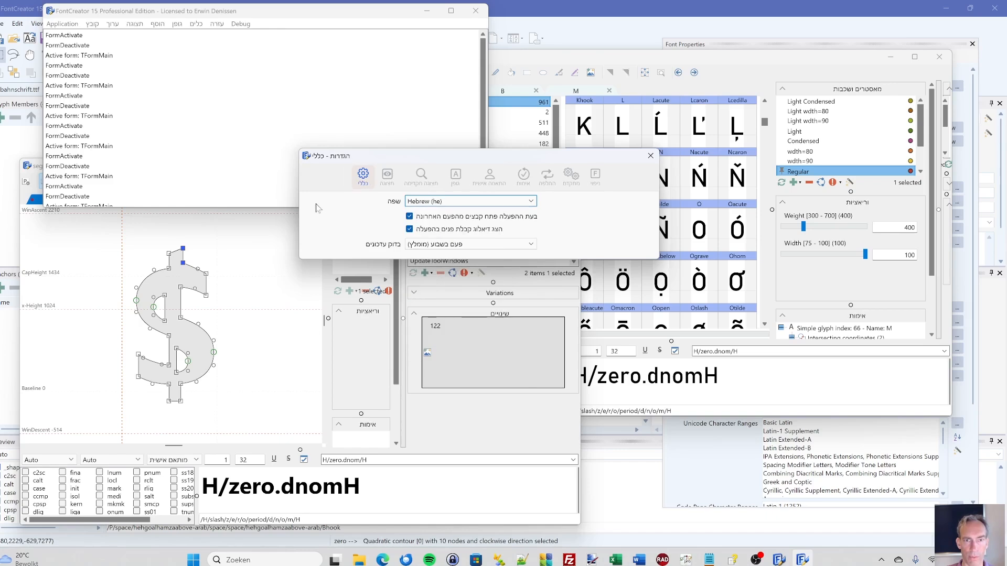
- Try the interface in Arabic (ar) and in Chinese (simplified) (zh-CN)
click(424, 200)
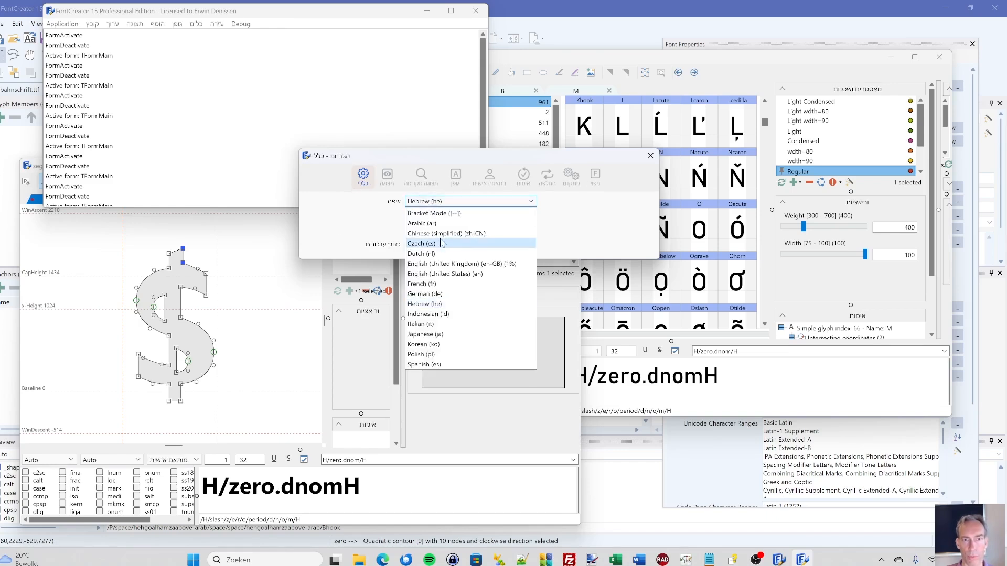
click(443, 224)
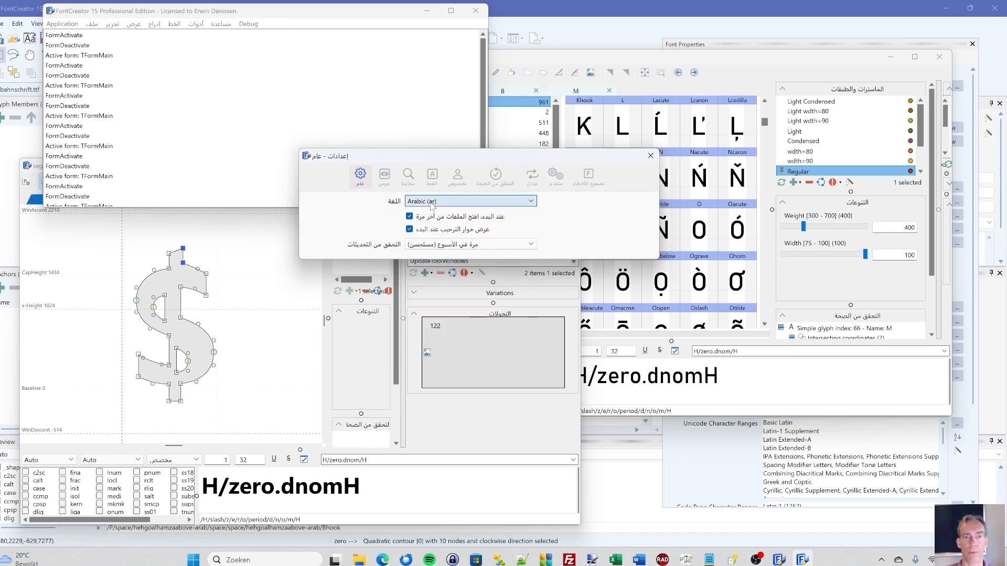
click(435, 201)
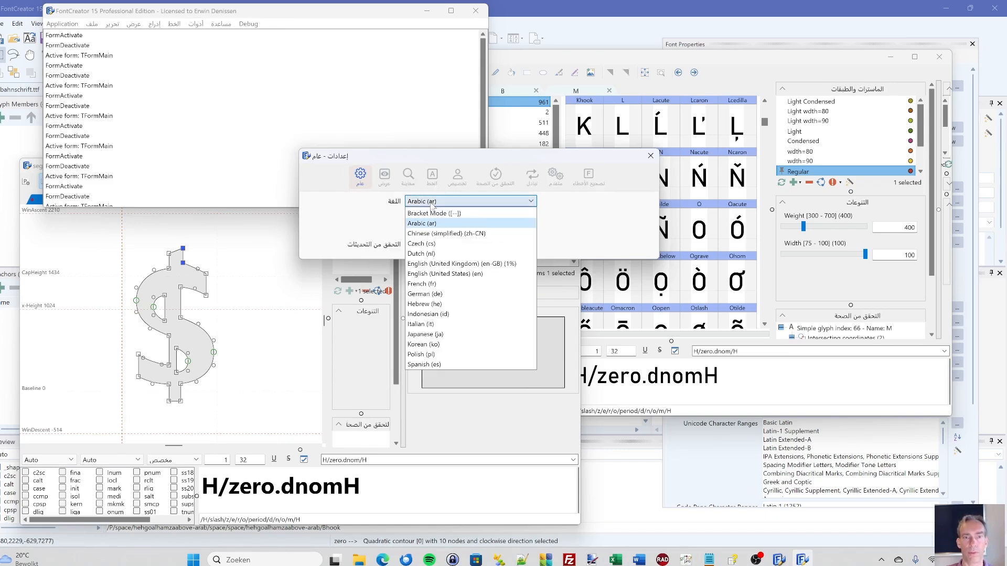
click(438, 234)
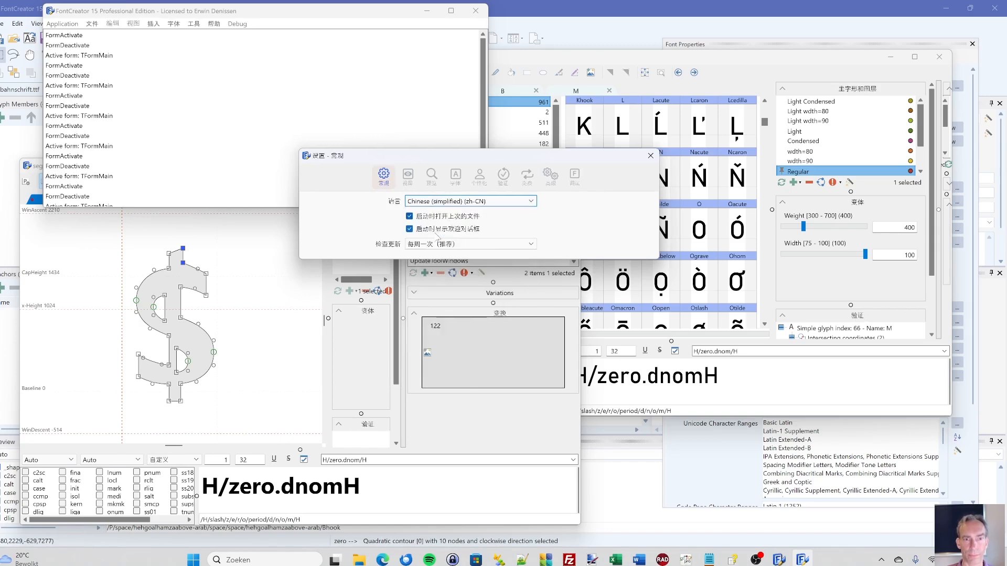
- Set the interface language to Dutch (nl) and dismiss the reopened language list without choosing another language
click(473, 202)
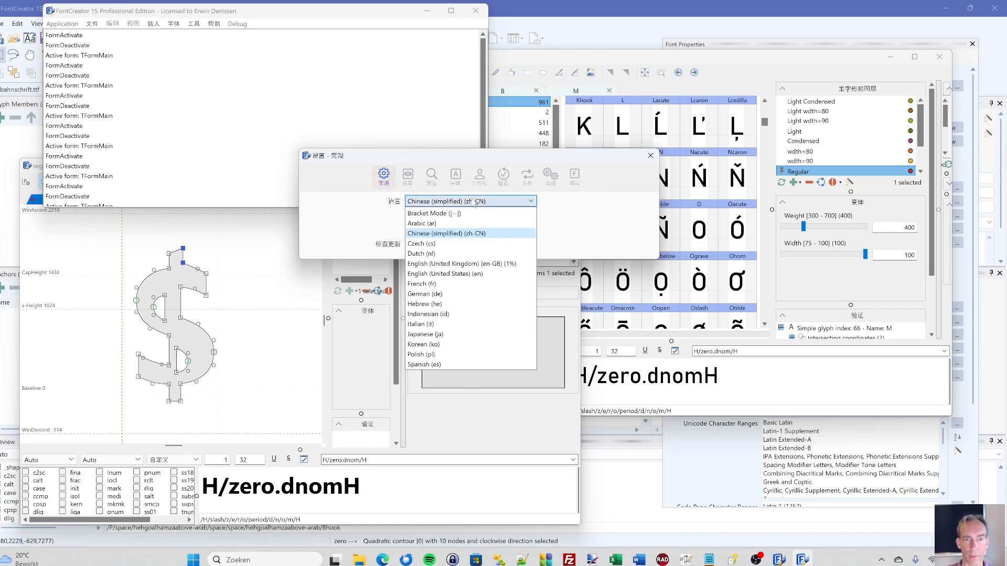
click(464, 256)
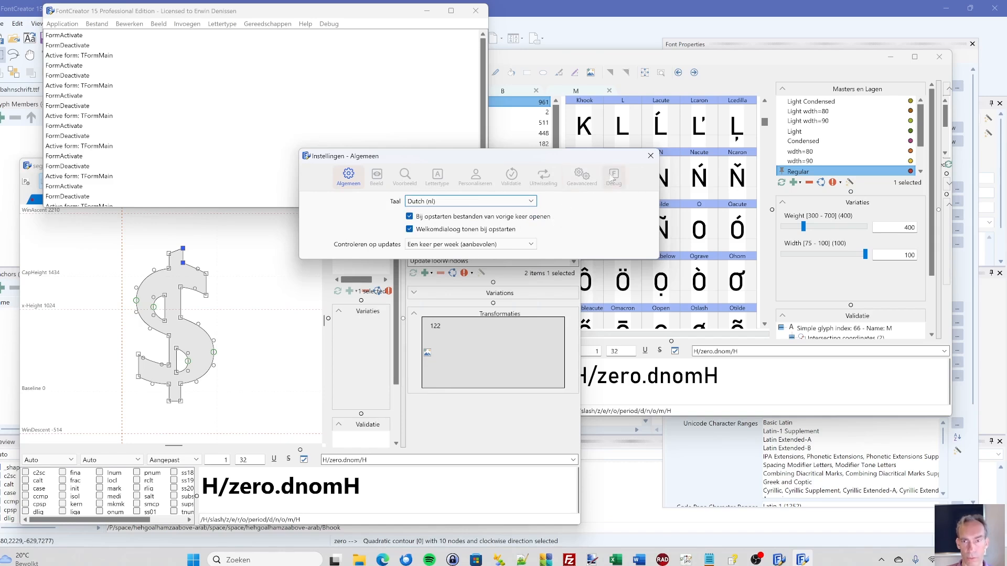
click(508, 202)
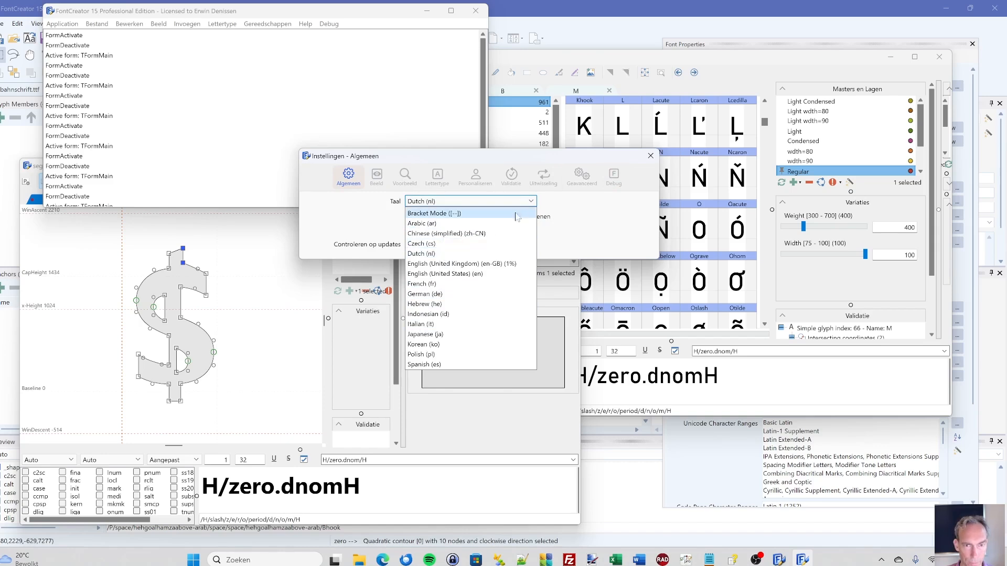
click(572, 213)
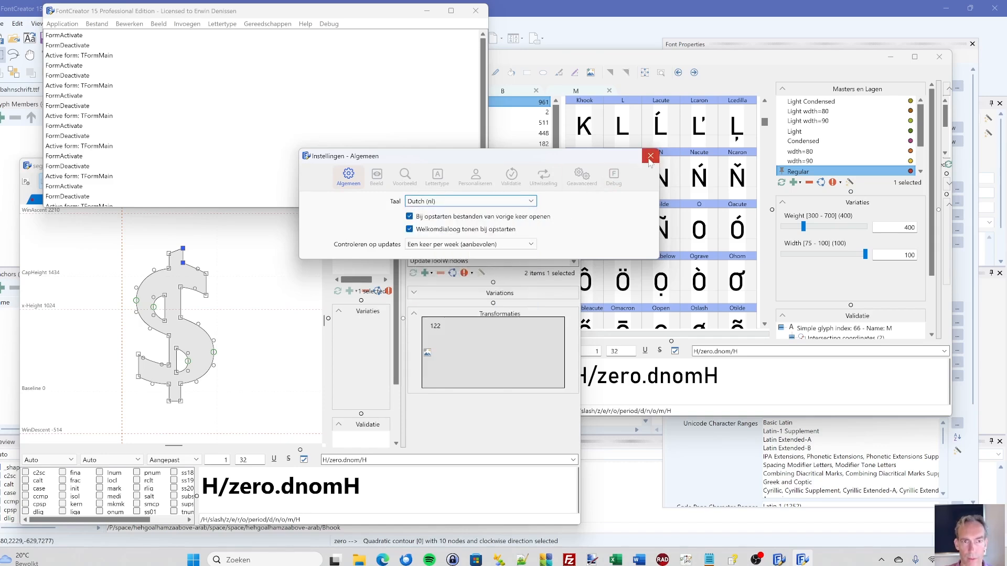
- Close the settings and select the Kleur category in the bahnschrift.ttf glyph overview
click(649, 157)
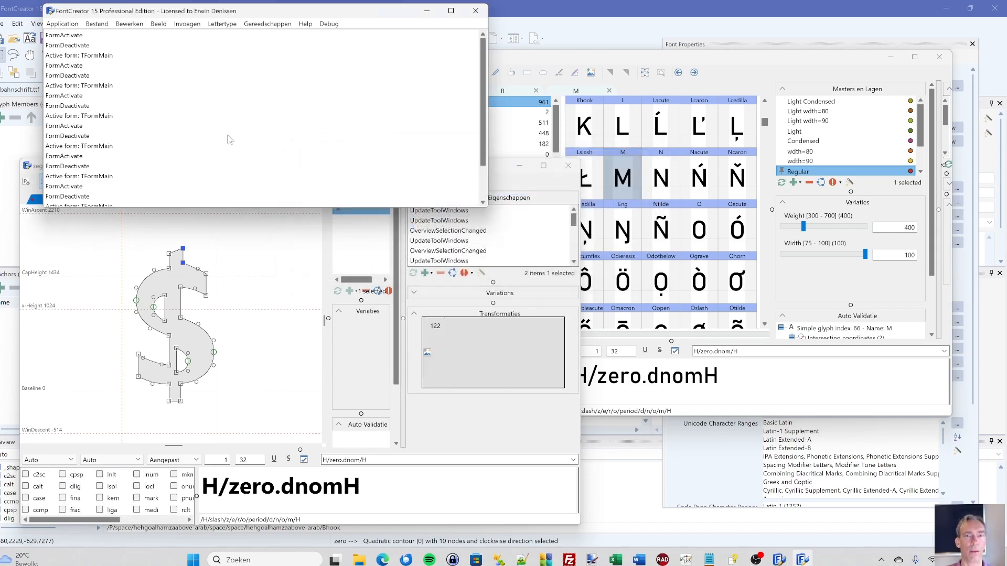
click(426, 217)
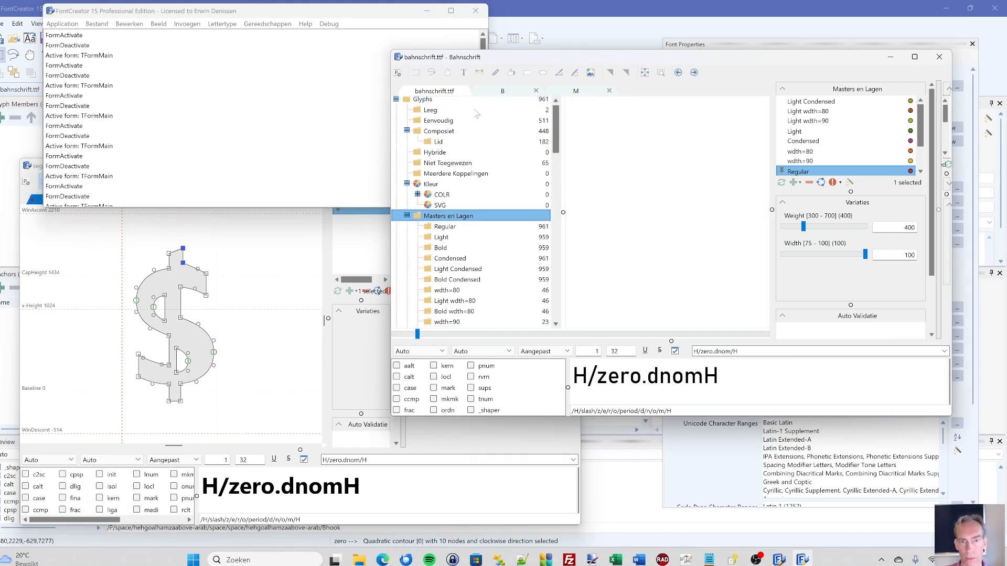
click(433, 186)
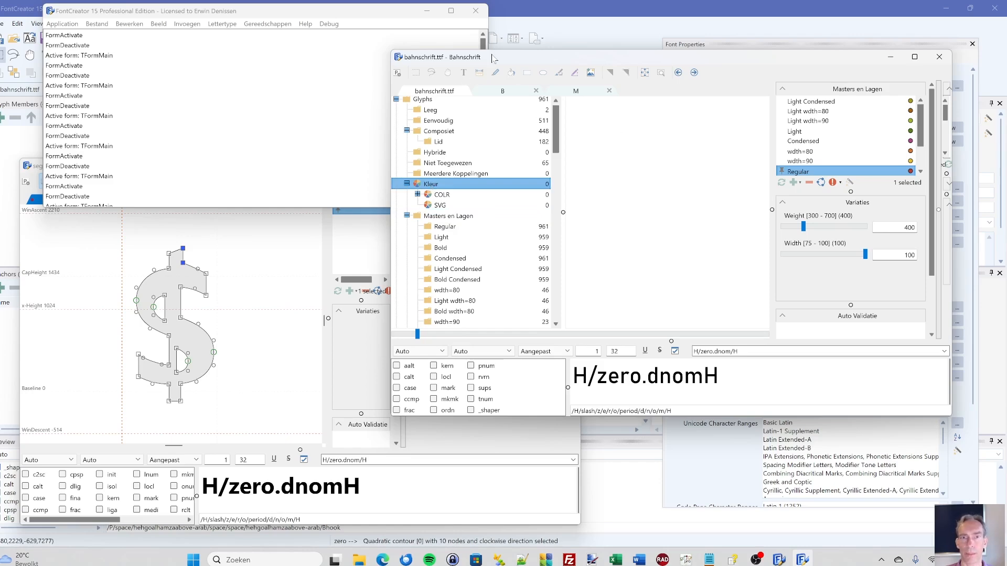
- Validate bahnschrift.ttf for overlapping components and contours with incorrect direction, and close the results with the validation problems category selected
drag(493, 56, 419, 90)
click(231, 27)
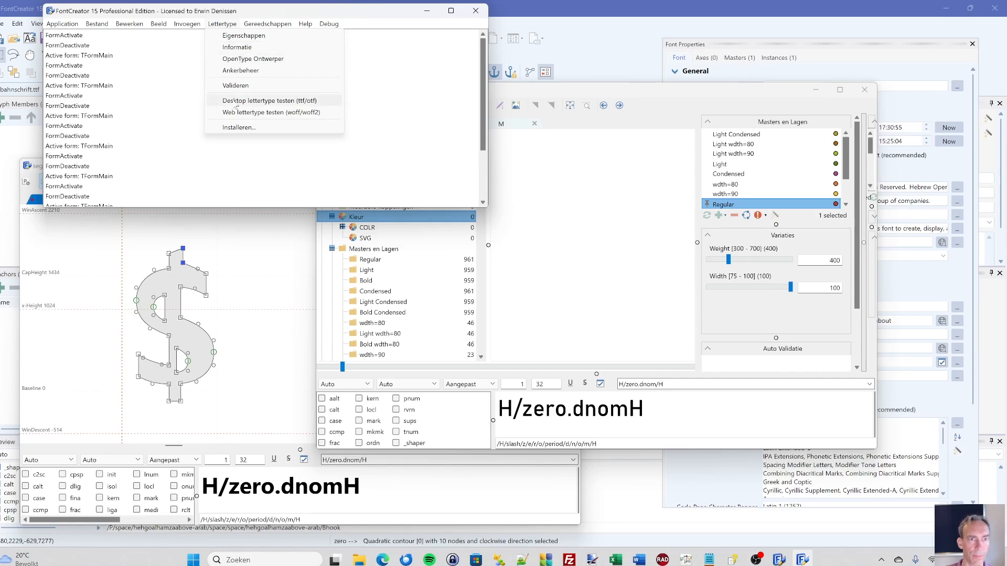
click(238, 85)
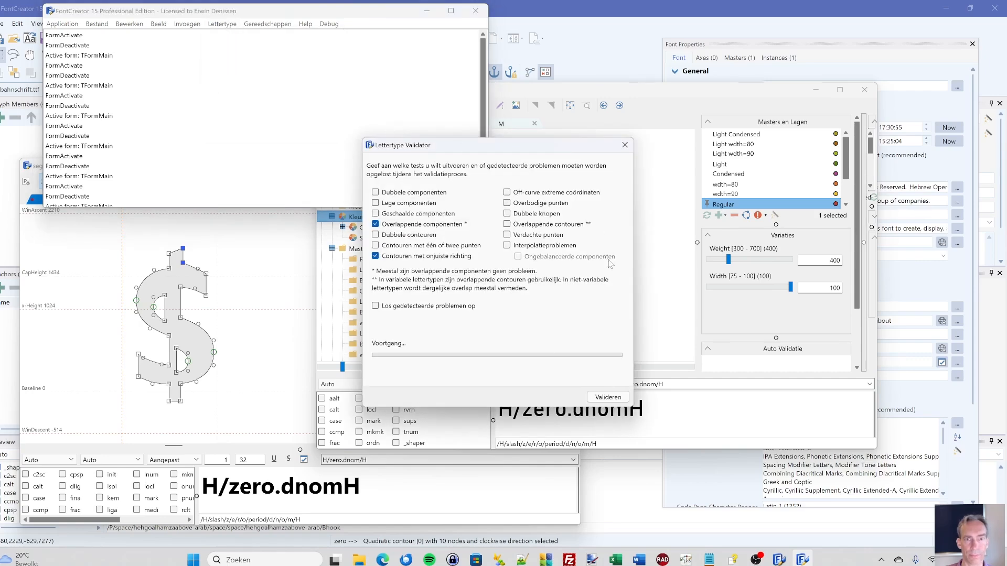
drag(412, 140, 390, 128)
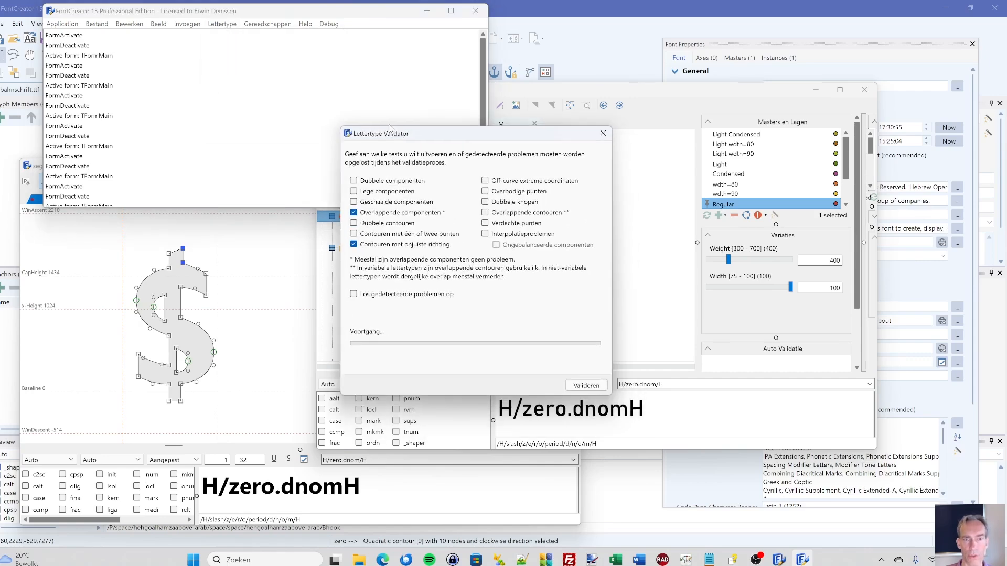
click(585, 387)
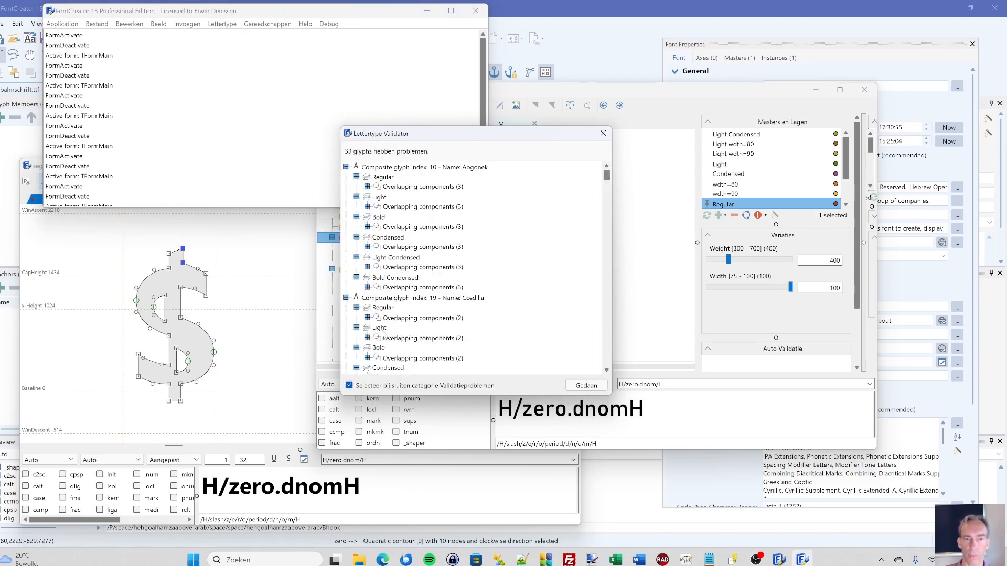
click(586, 386)
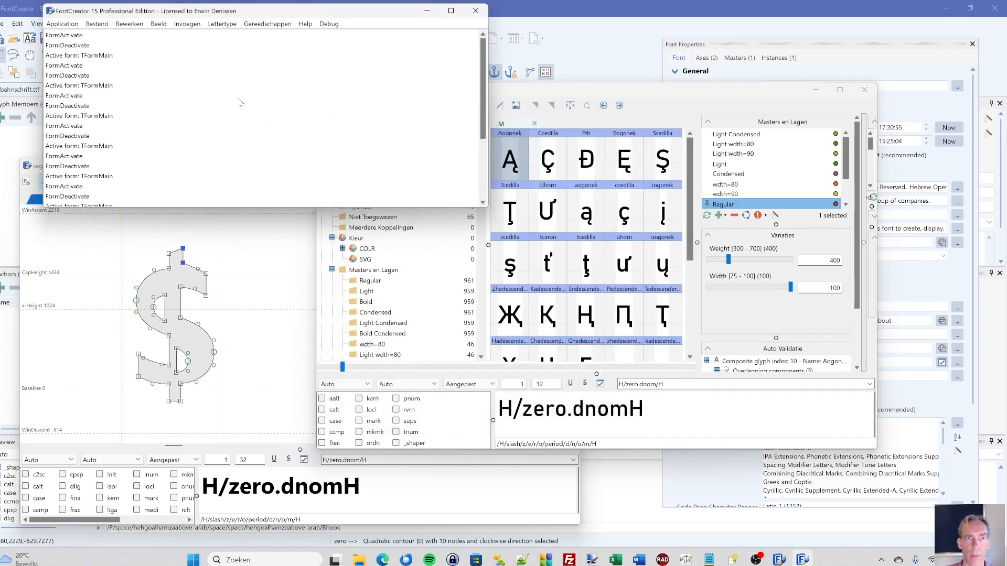
- Reopen the font validator, examine its available tests in Dutch, and close it without running a validation
click(222, 24)
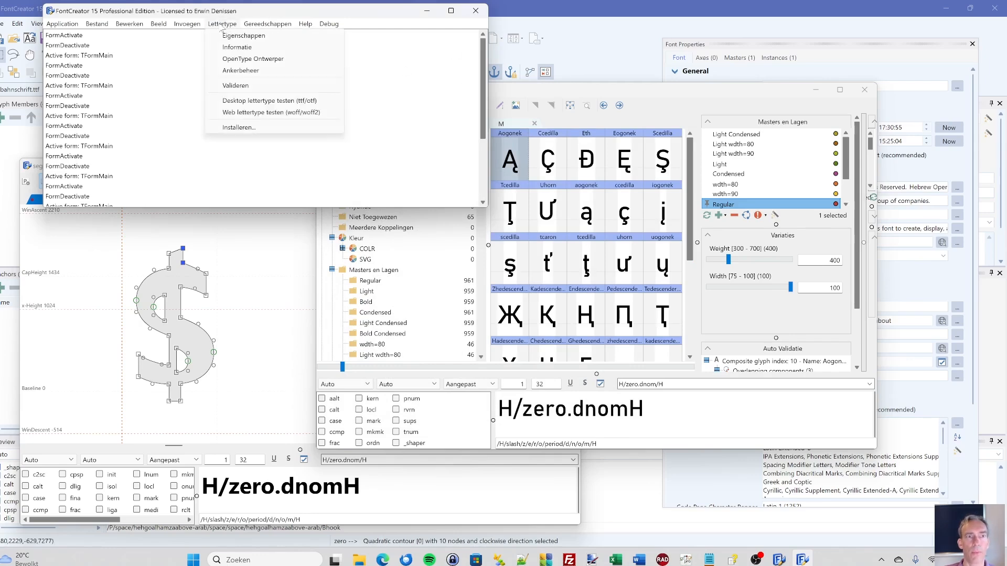
click(234, 87)
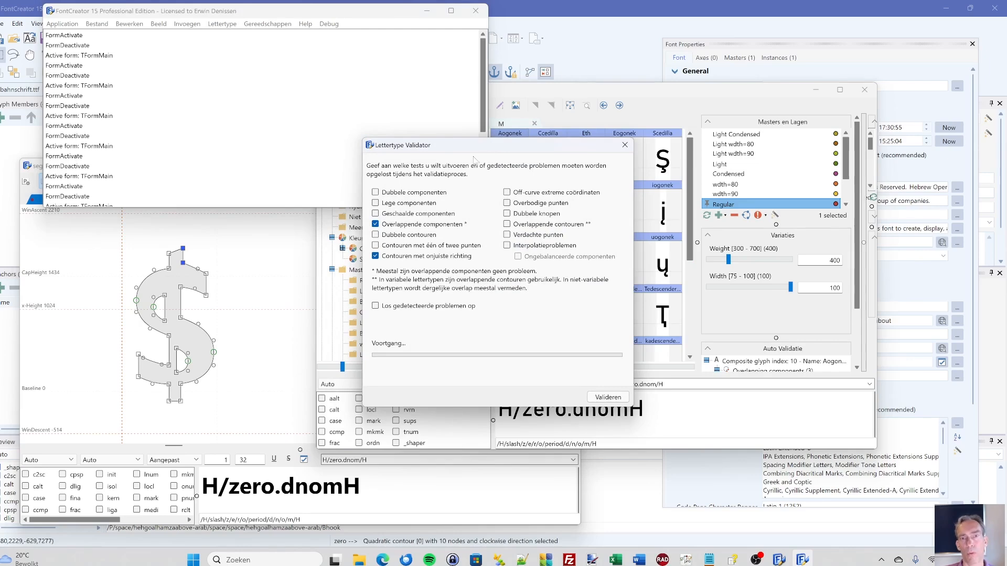
drag(473, 153, 485, 157)
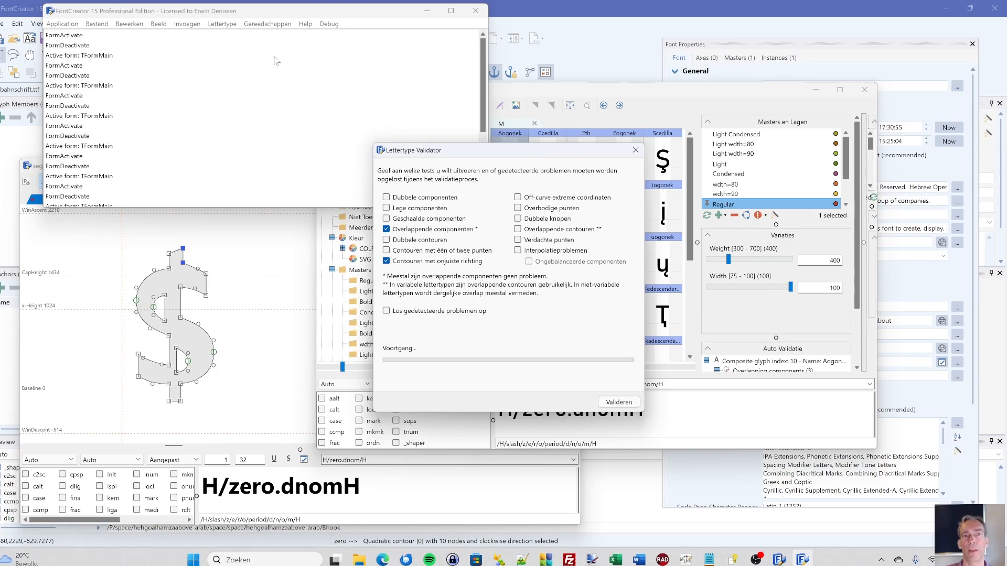
drag(433, 151, 417, 128)
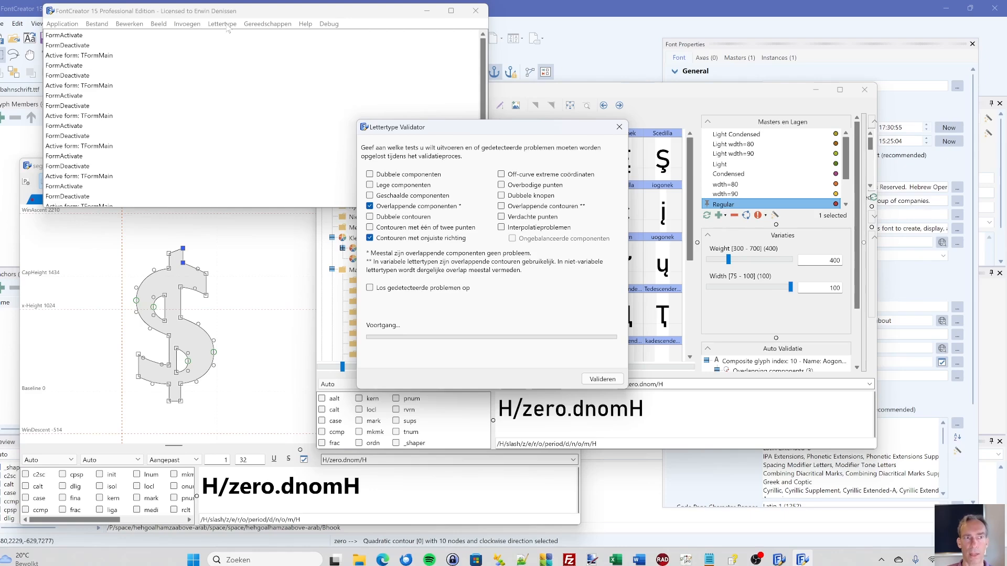
drag(428, 131, 403, 133)
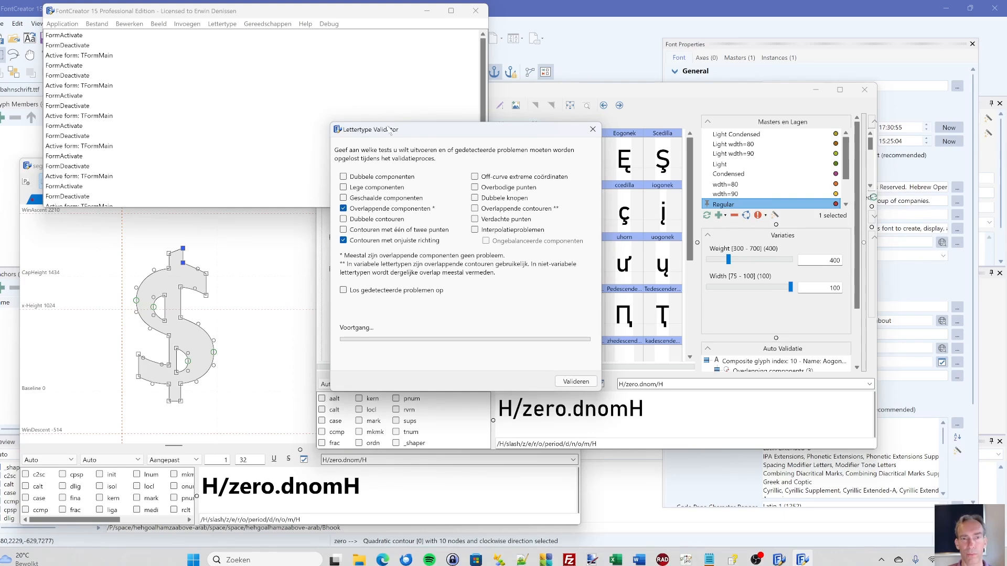
drag(387, 128, 375, 105)
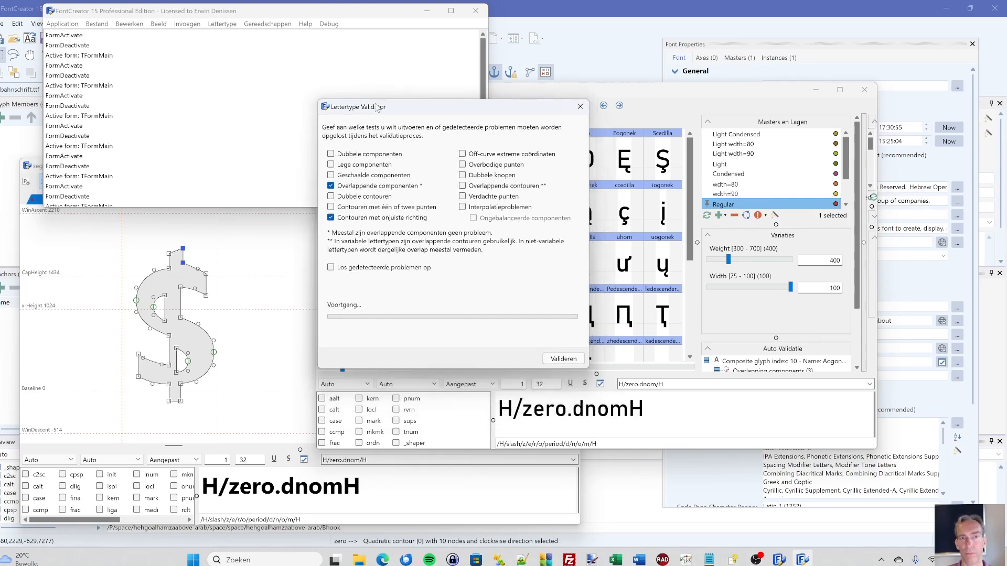
click(585, 108)
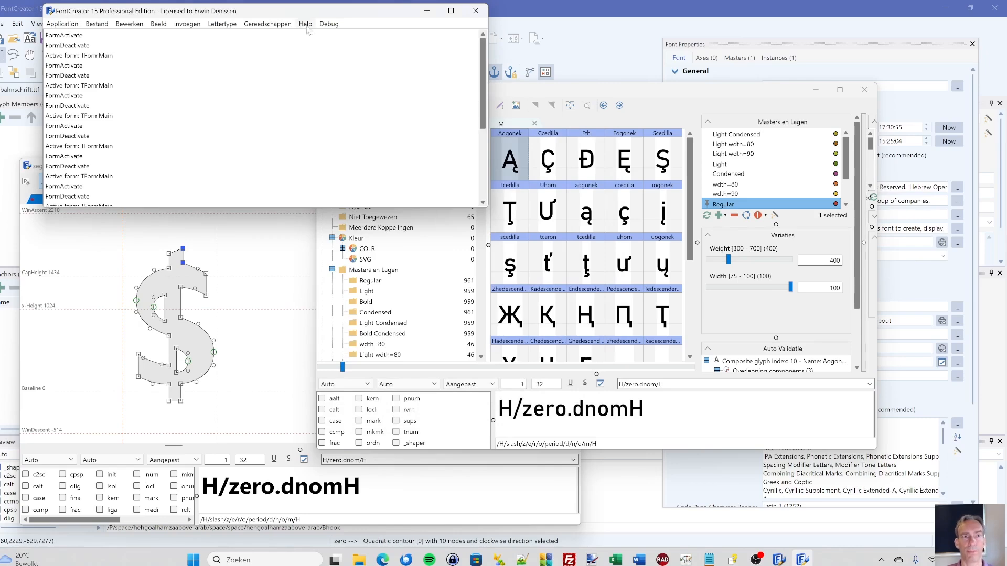
- Set the interface language back to English (United States) (en) in the general settings and close the settings
drag(254, 11, 220, 15)
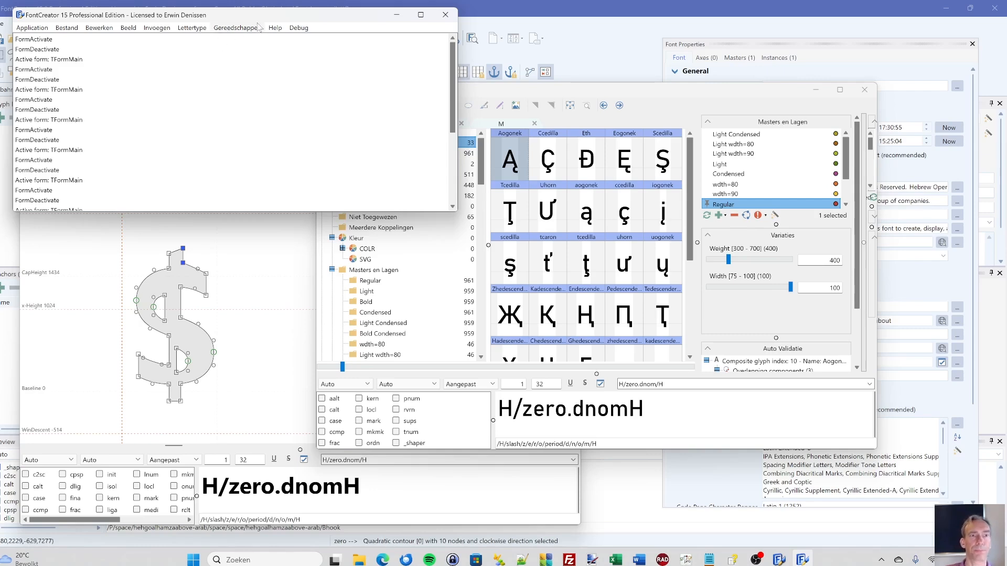
click(27, 29)
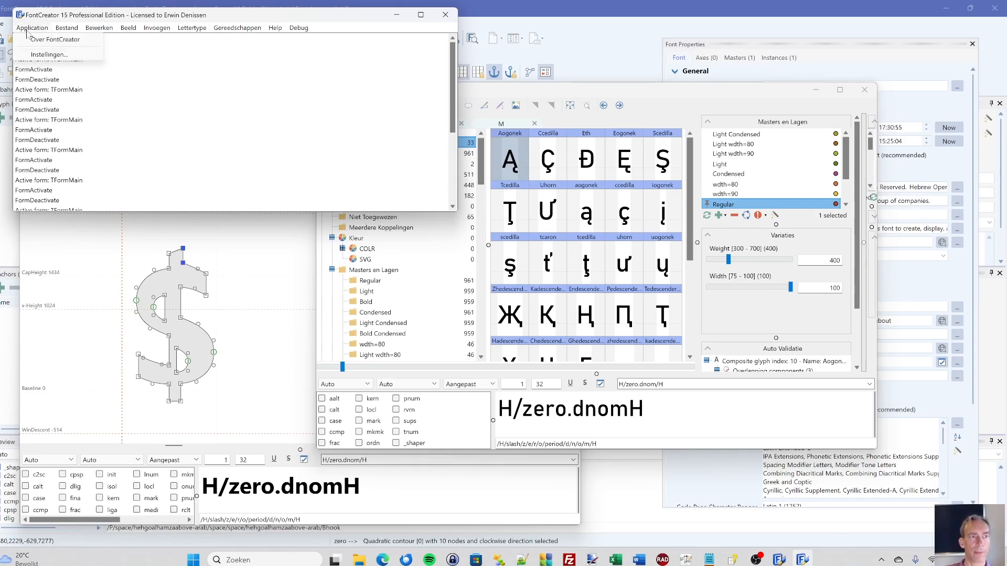
click(32, 55)
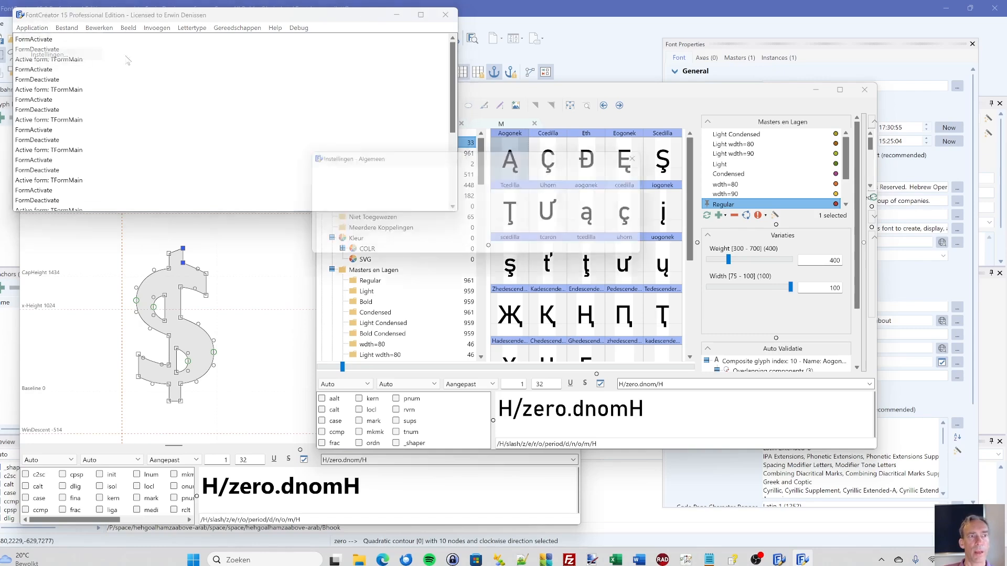
click(444, 202)
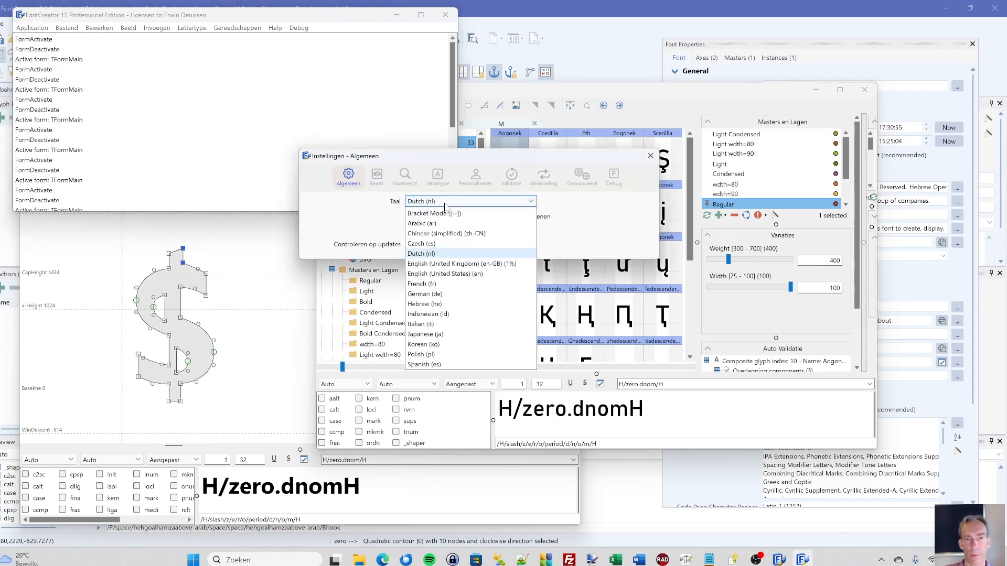
click(441, 275)
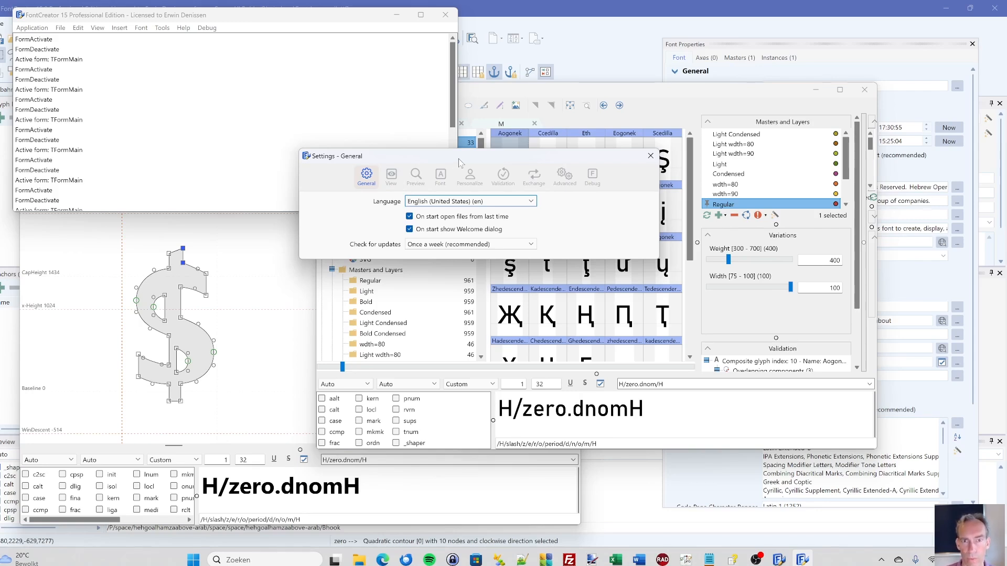
drag(477, 158, 266, 229)
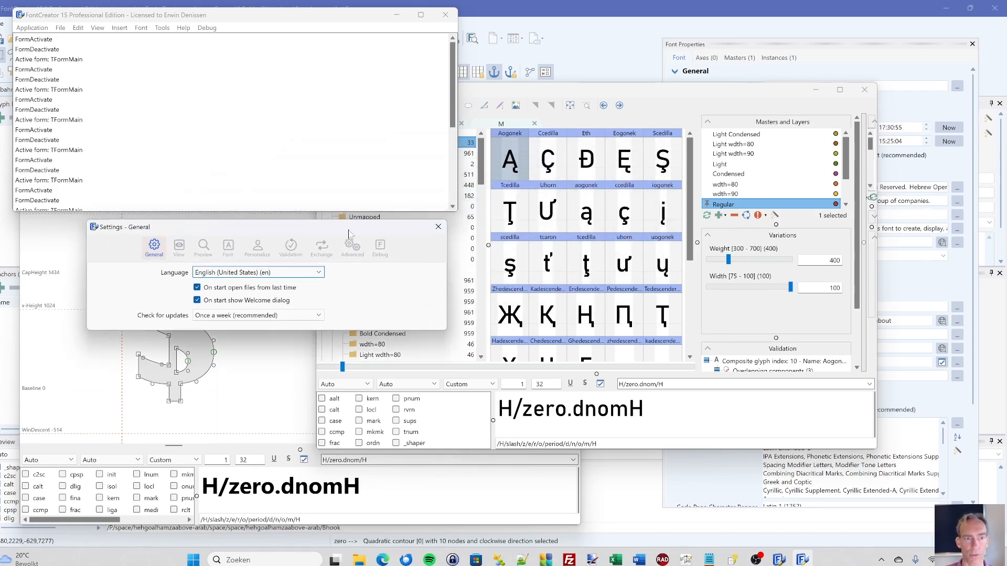
click(437, 228)
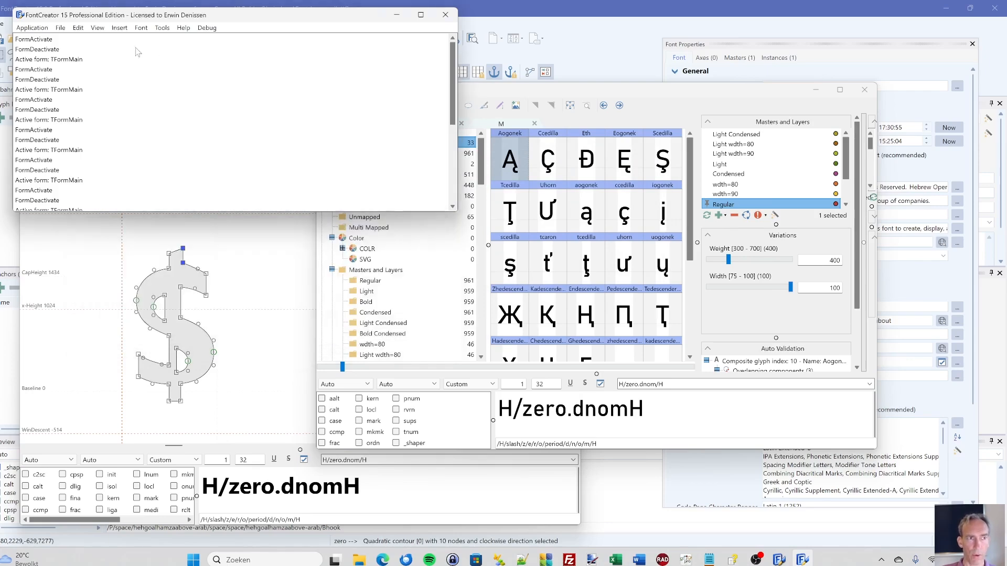
- Move the main menu window down over the two font windows and close it
drag(117, 19, 229, 163)
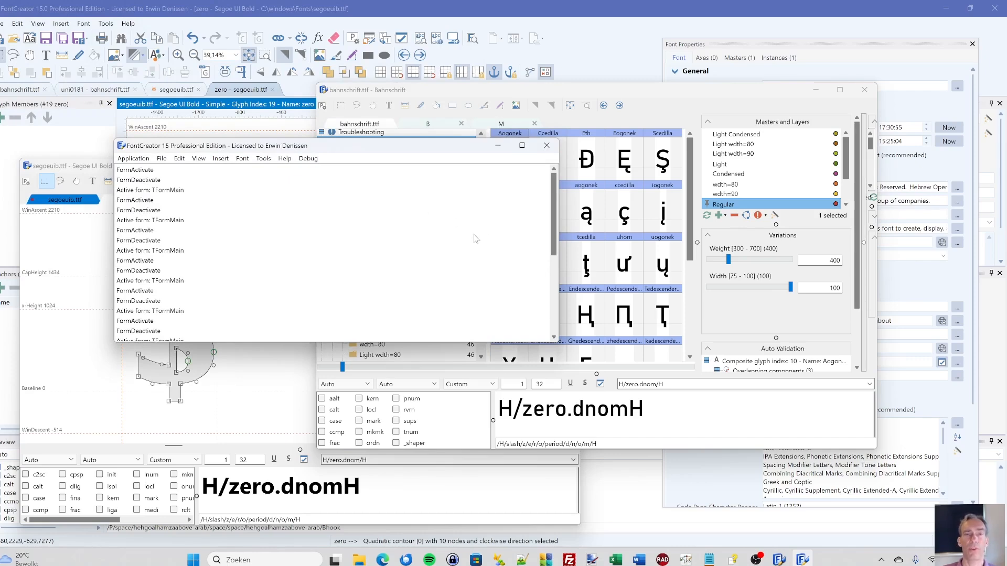
click(554, 147)
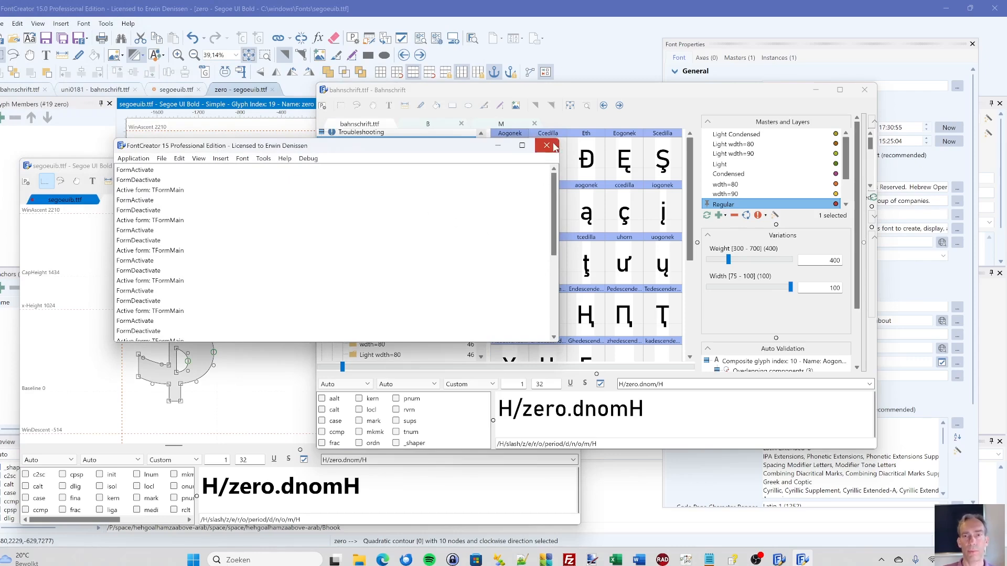
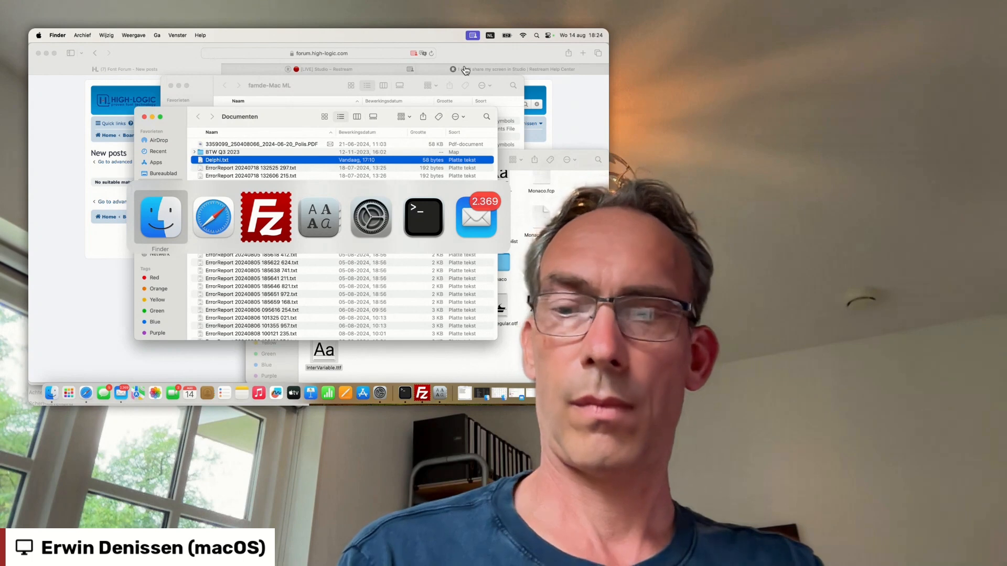
key(super+shift+Tab)
key(super+shift+Tab)
key(super+shift+Tab)
key(super+shift+Tab)
key(super+shift+Tab)
key(super+shift+Tab)
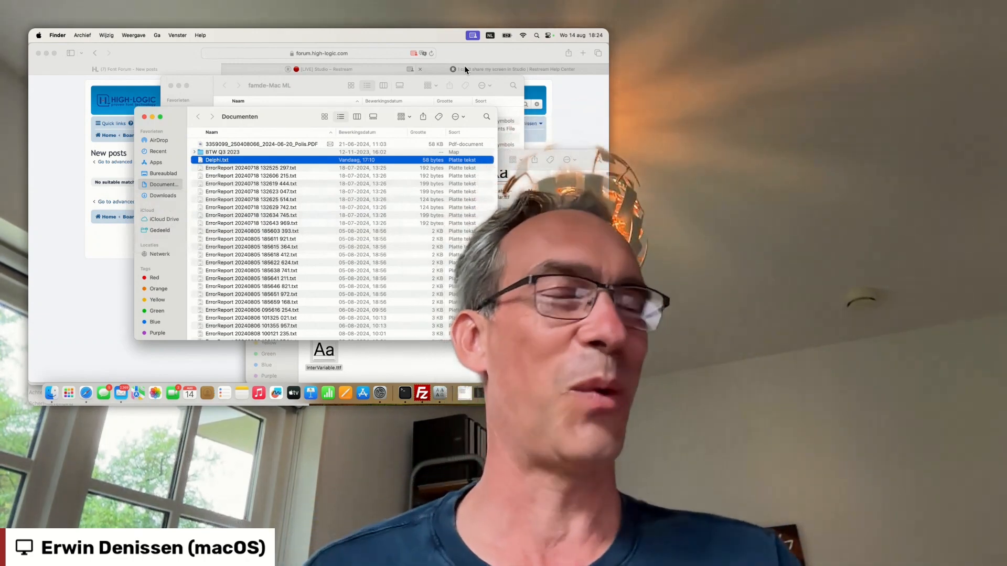
- Switch to Finder, bring up its Apps window and launch FontCreator from there
key(super+grave)
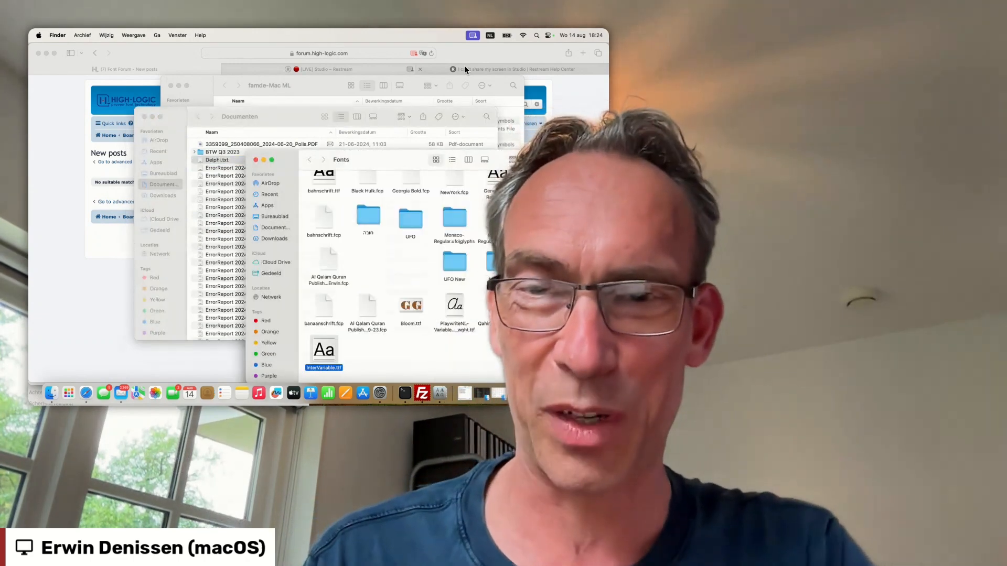
key(super+grave)
key(super+grave)
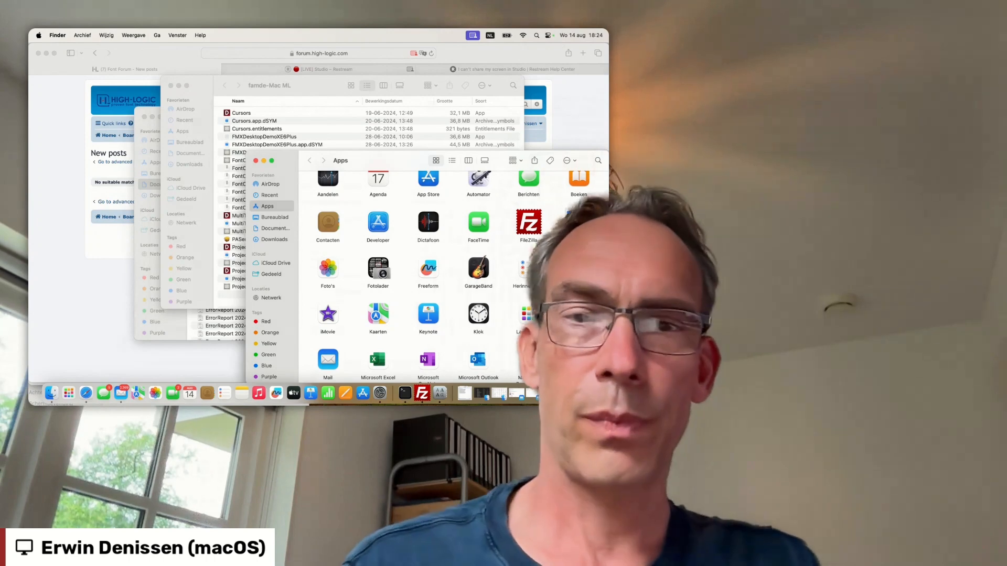
double_click(579, 222)
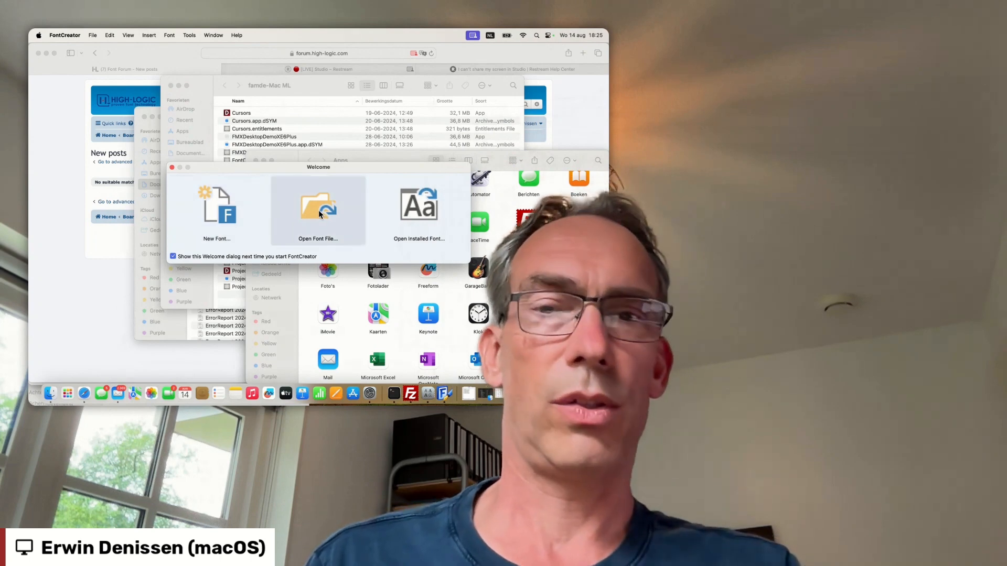
- Open the installed font Inter Variable by filtering the installed fonts for "inter"
click(418, 213)
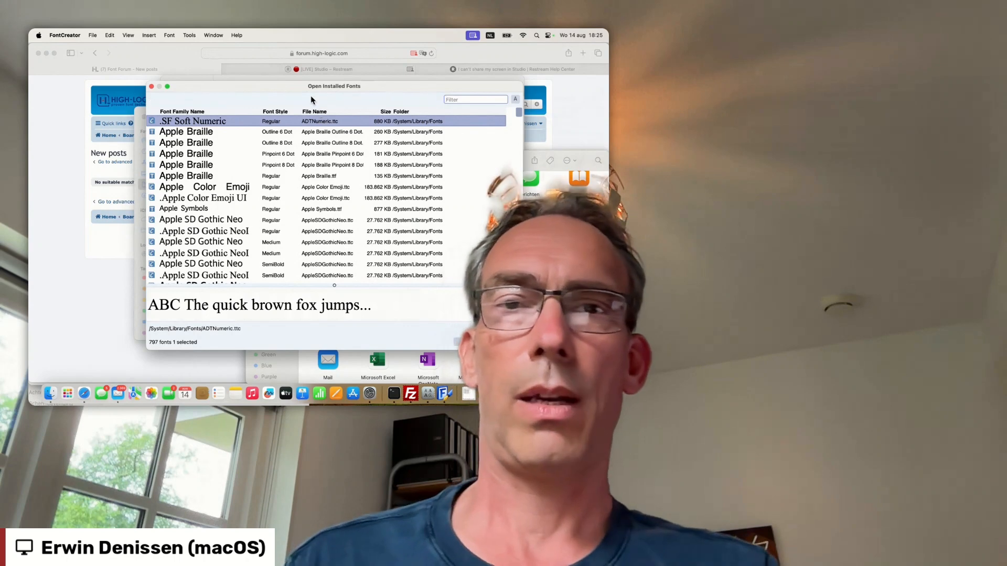
drag(307, 91, 221, 66)
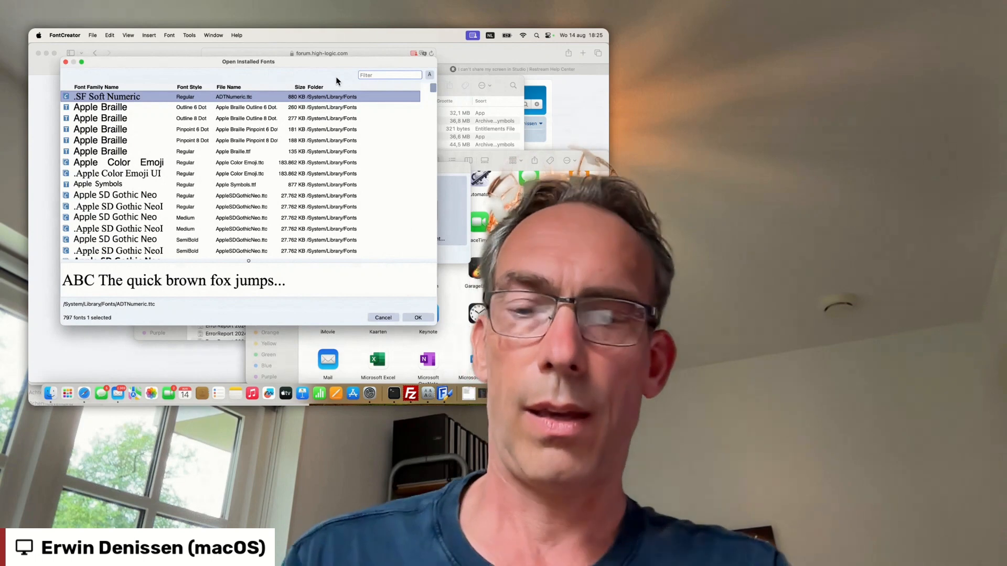
text(he)
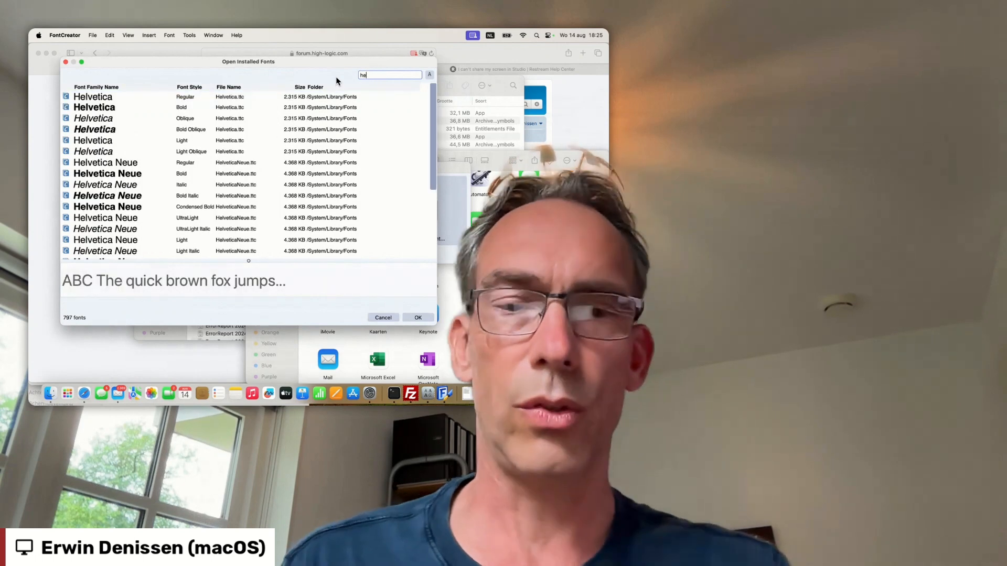
key(BackSpace)
key(BackSpace)
text(in)
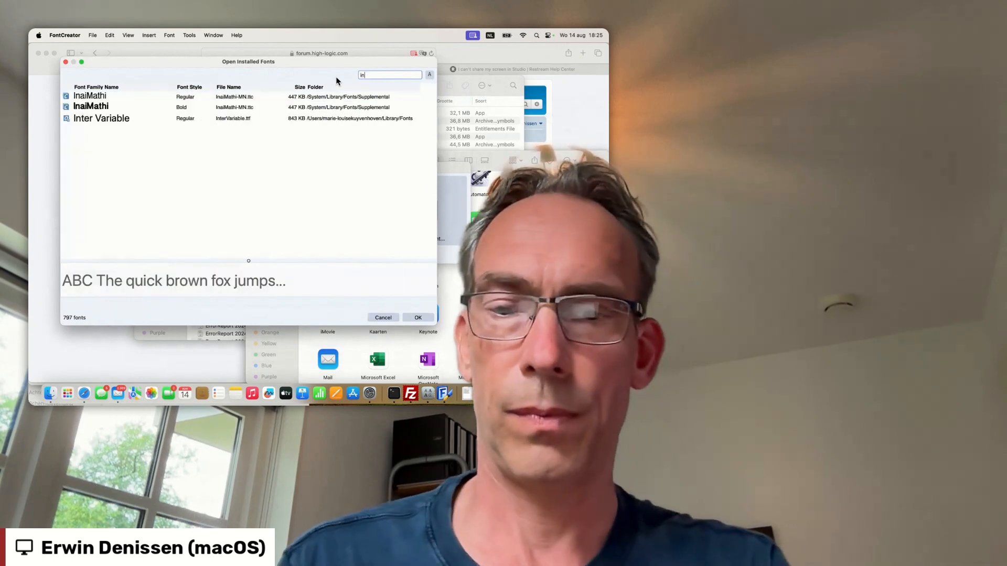
text(ter)
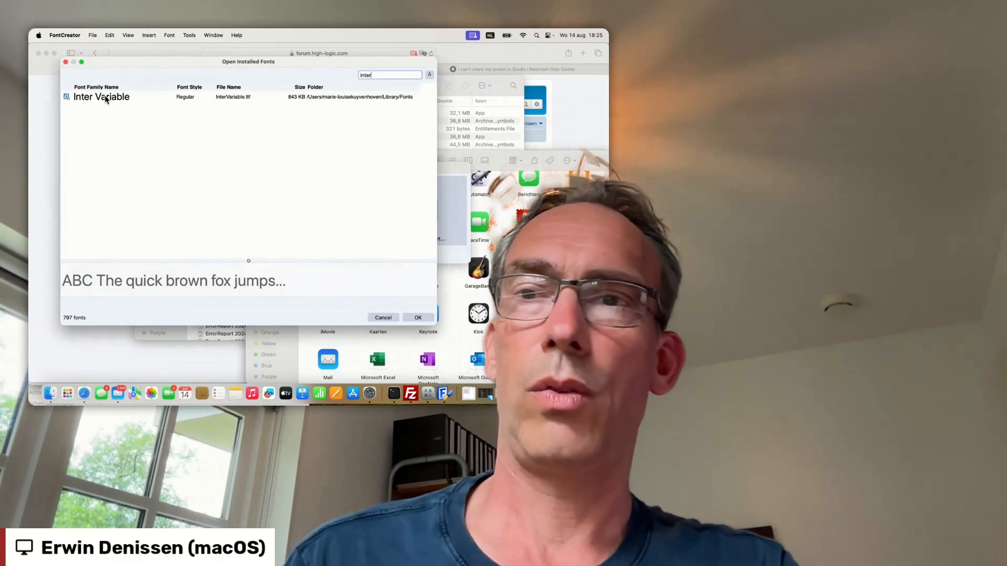
click(105, 98)
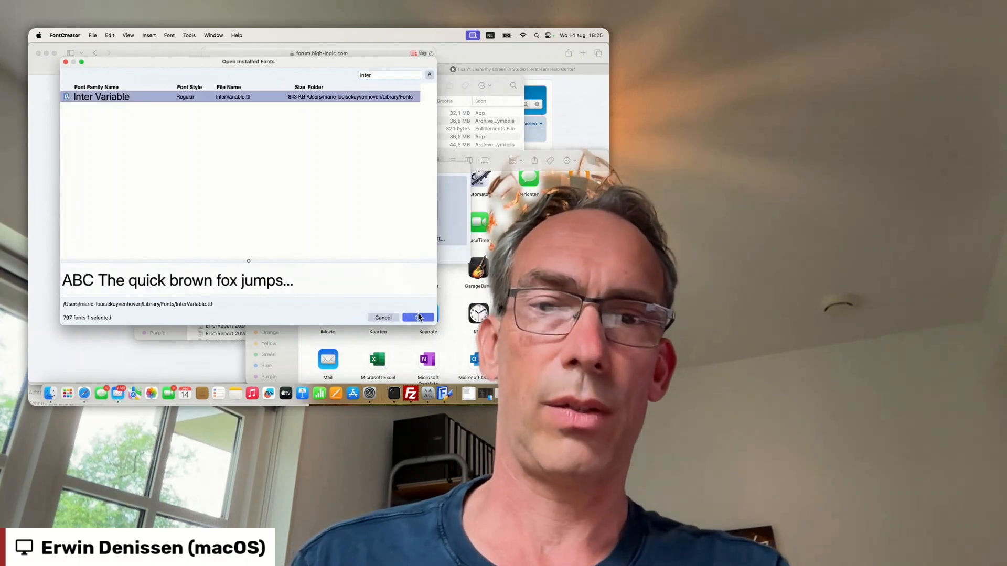
click(417, 317)
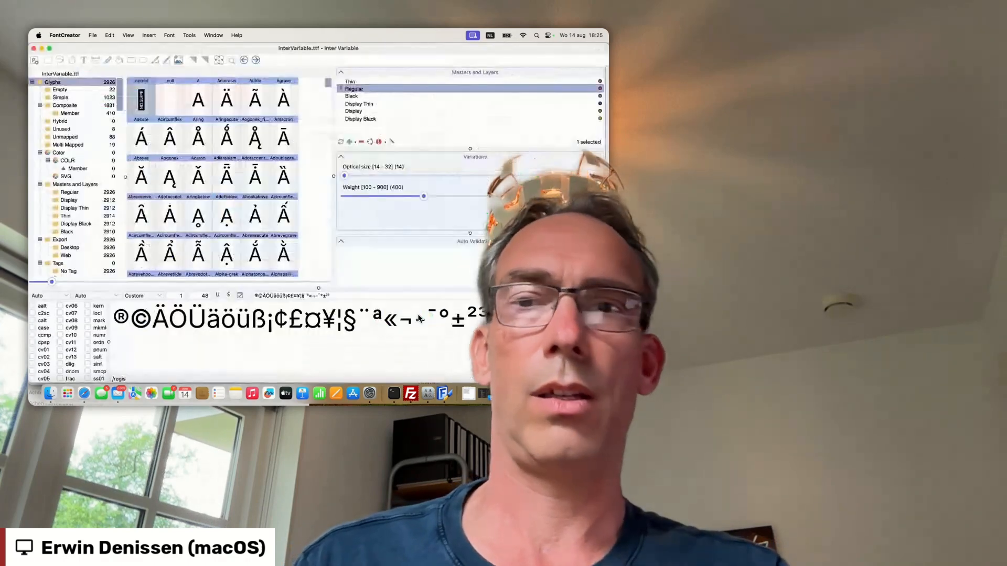
- Browse the InterVariable.ttf glyph overview and widen it to fit eleven glyphs per row
click(199, 137)
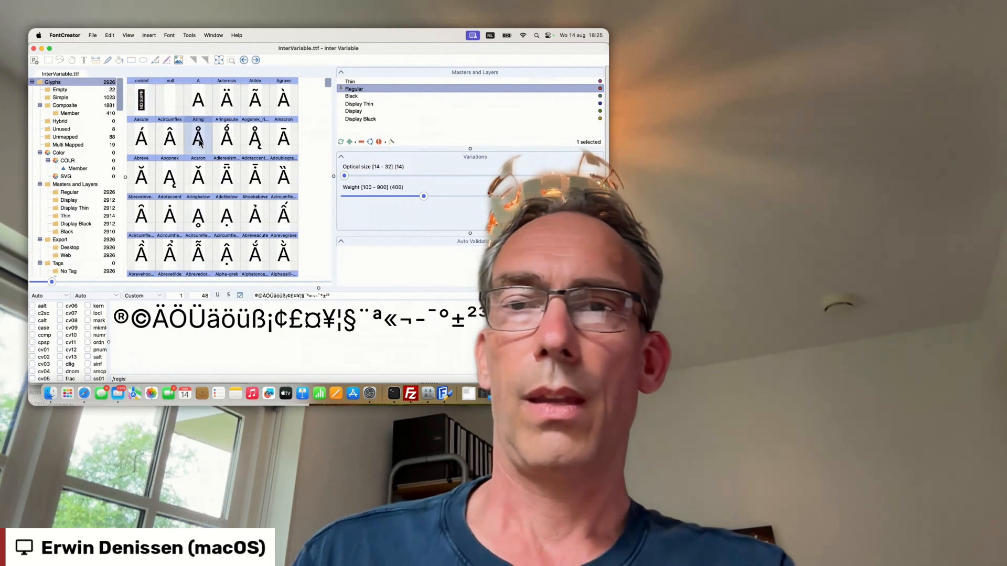
scroll(206, 172, down, 15)
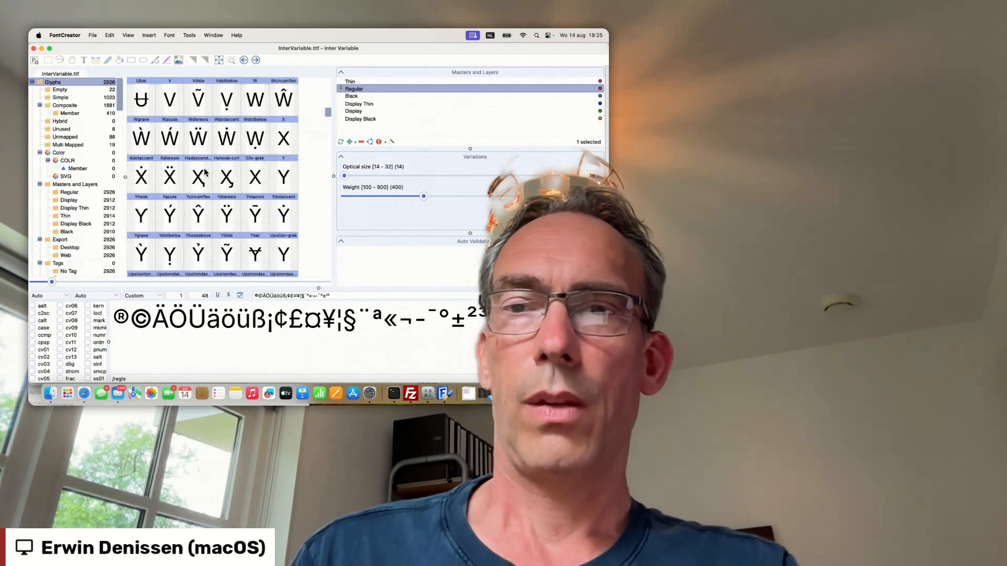
scroll(206, 172, down, 8)
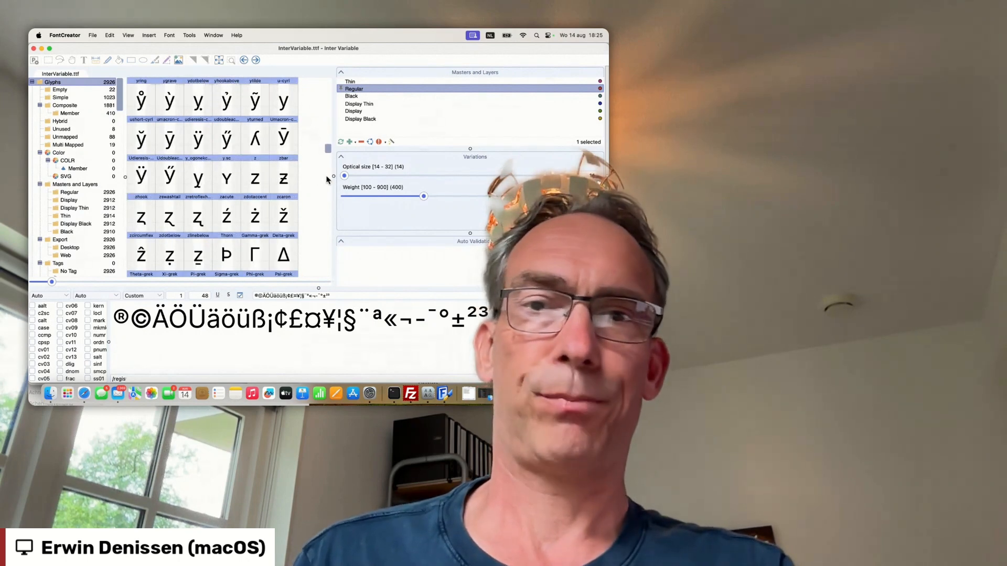
drag(333, 176, 453, 175)
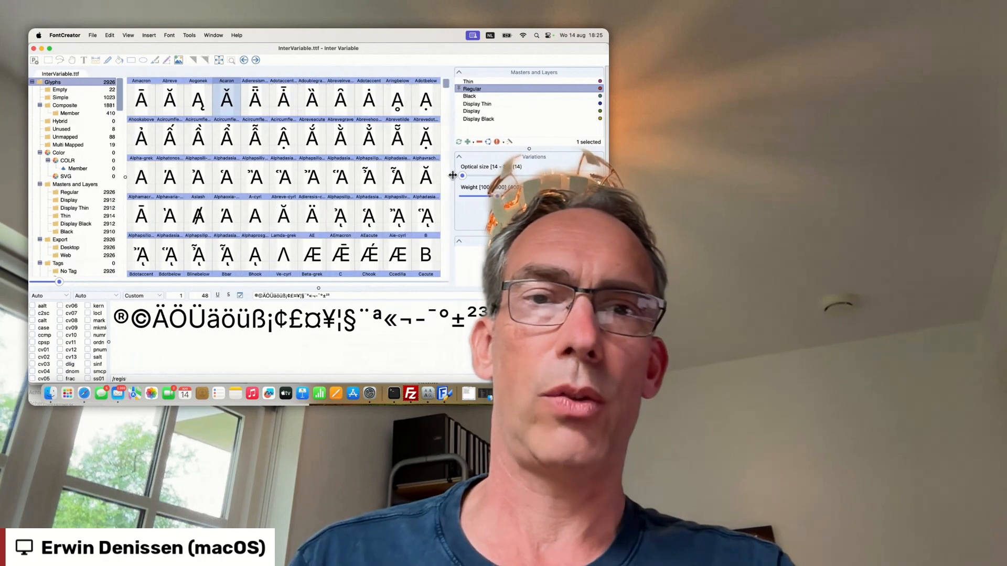
- Browse the widened glyph overview and open the Ertick-cyrl glyph for editing
click(214, 201)
scroll(214, 201, down, 20)
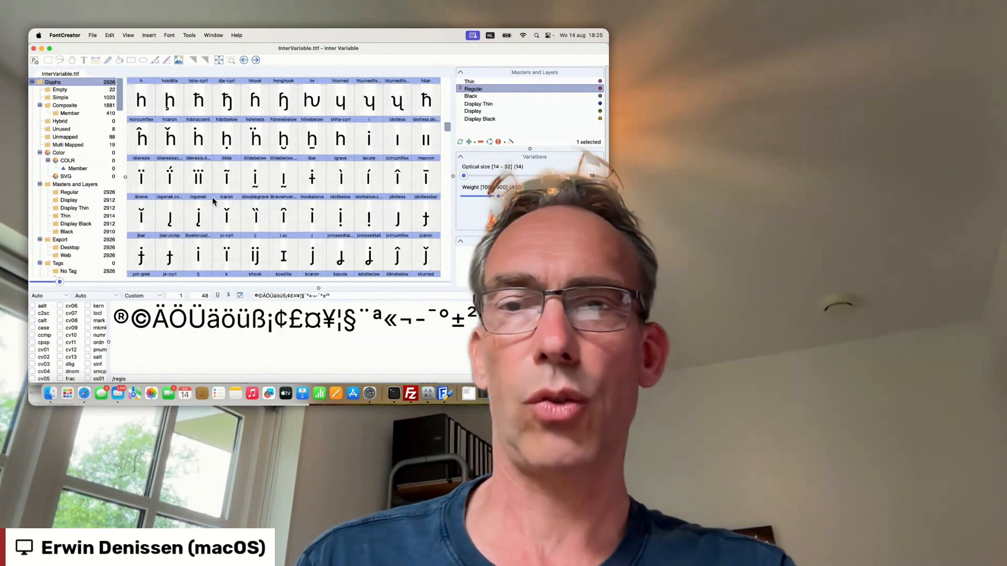
click(229, 184)
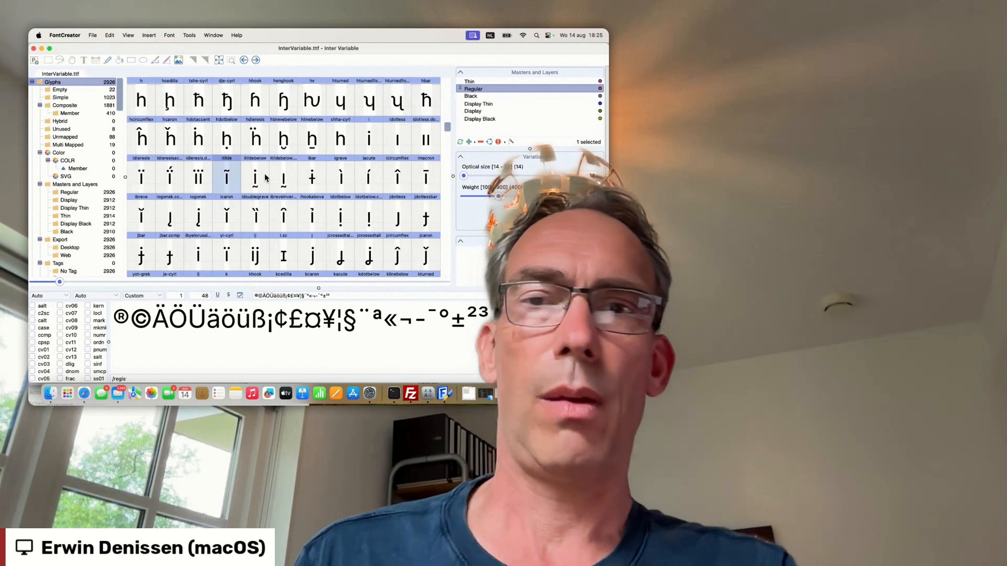
scroll(273, 164, up, 20)
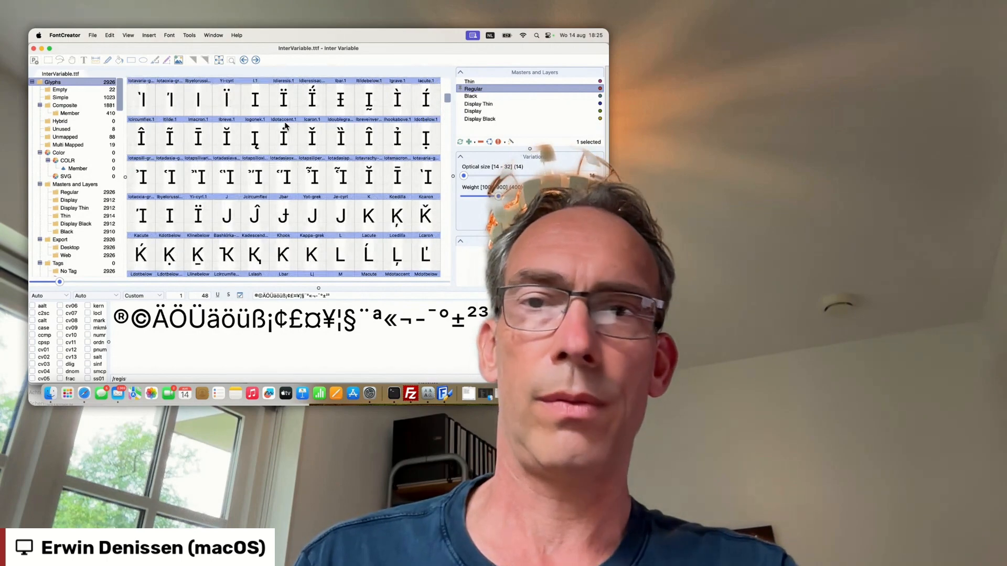
scroll(285, 126, up, 5)
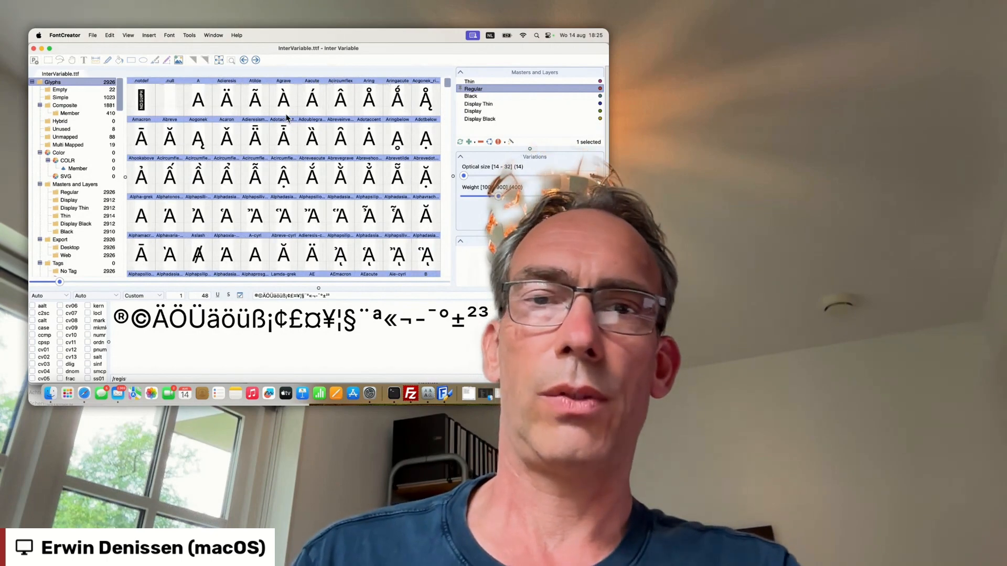
scroll(288, 112, down, 10)
scroll(288, 112, down, 10)
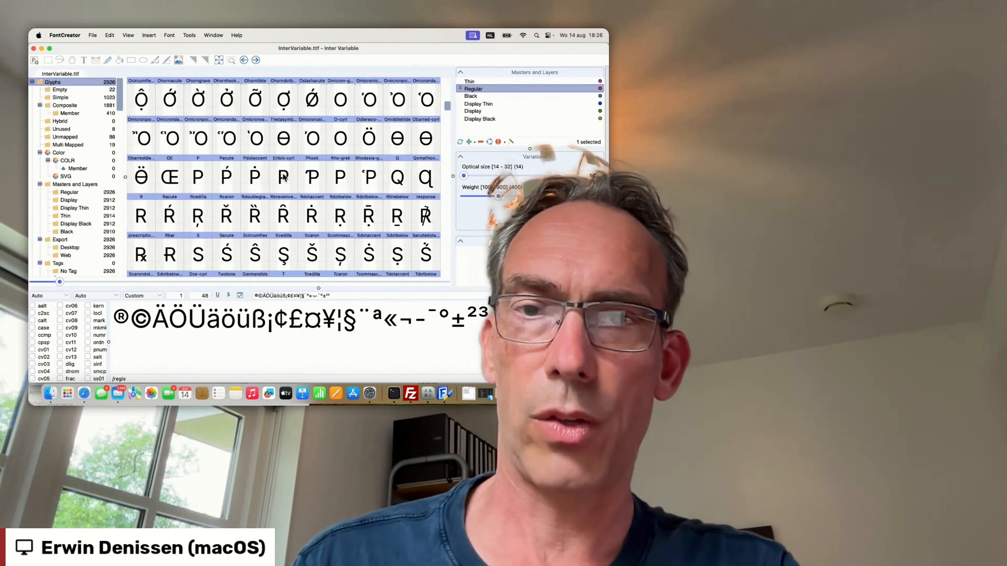
double_click(283, 177)
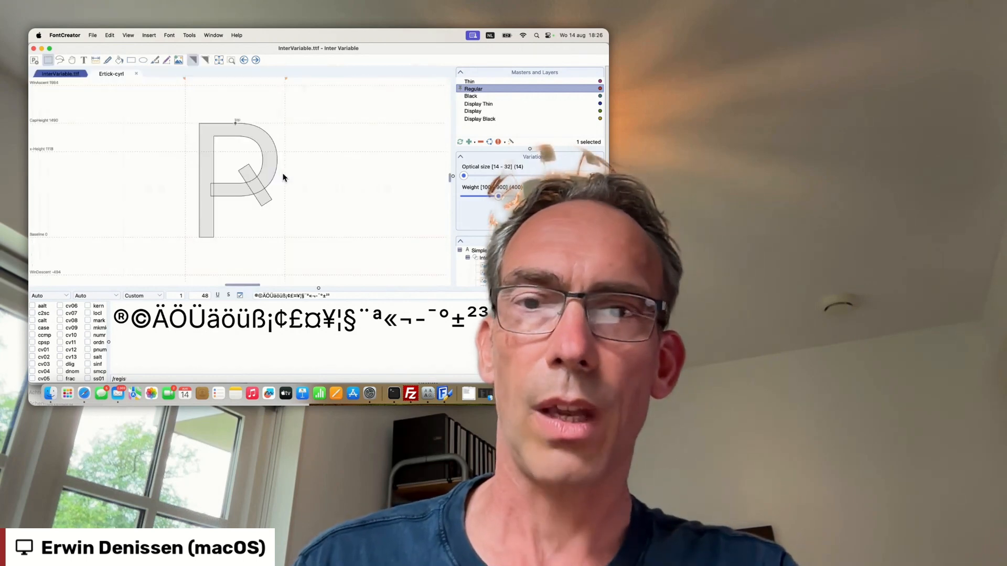
- Examine the Ertick-cyrl outline at several magnifications to check how smoothly the glyph editor responds
scroll(283, 177, up, 5)
scroll(283, 177, down, 3)
scroll(283, 177, up, 1)
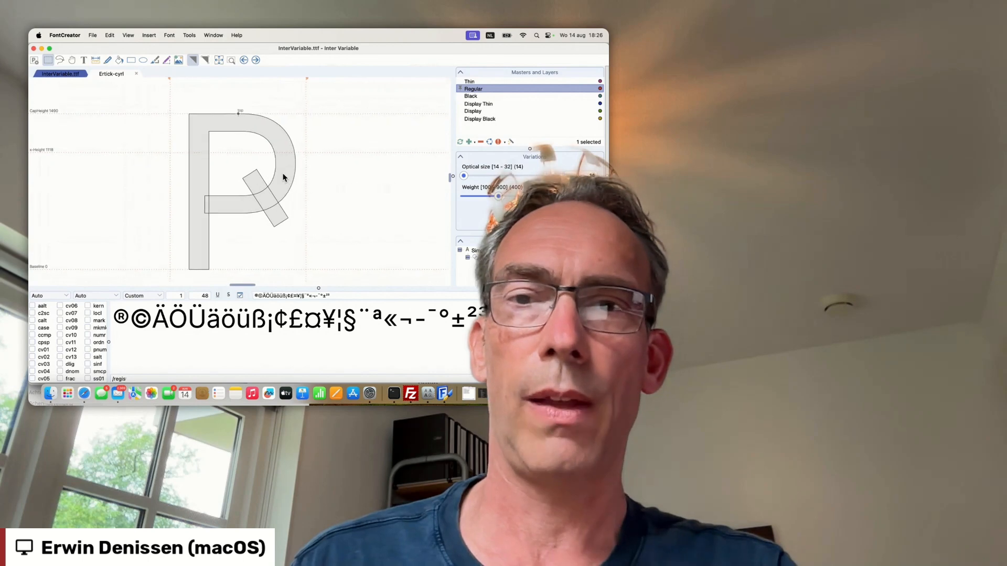
scroll(283, 177, down, 2)
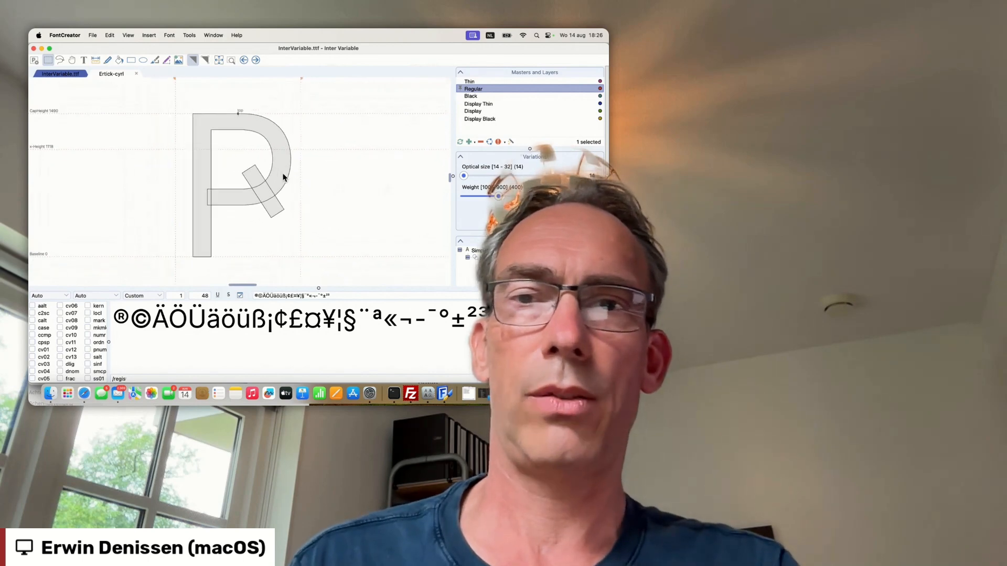
scroll(283, 178, down, 2)
scroll(283, 177, up, 4)
scroll(283, 177, down, 3)
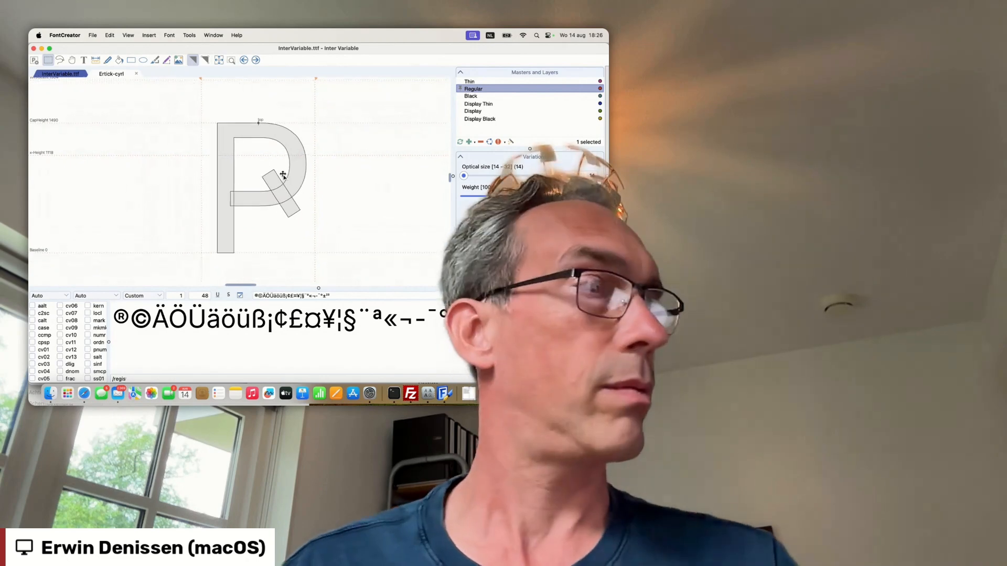
scroll(283, 176, up, 4)
scroll(283, 176, down, 4)
scroll(283, 175, up, 2)
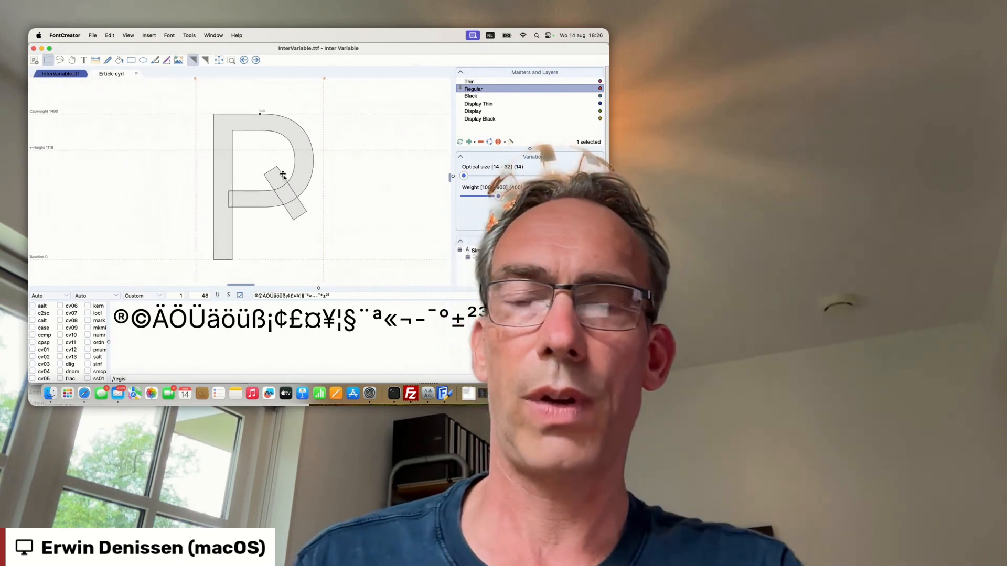
scroll(284, 175, up, 1)
scroll(283, 175, left, 1)
scroll(283, 176, down, 1)
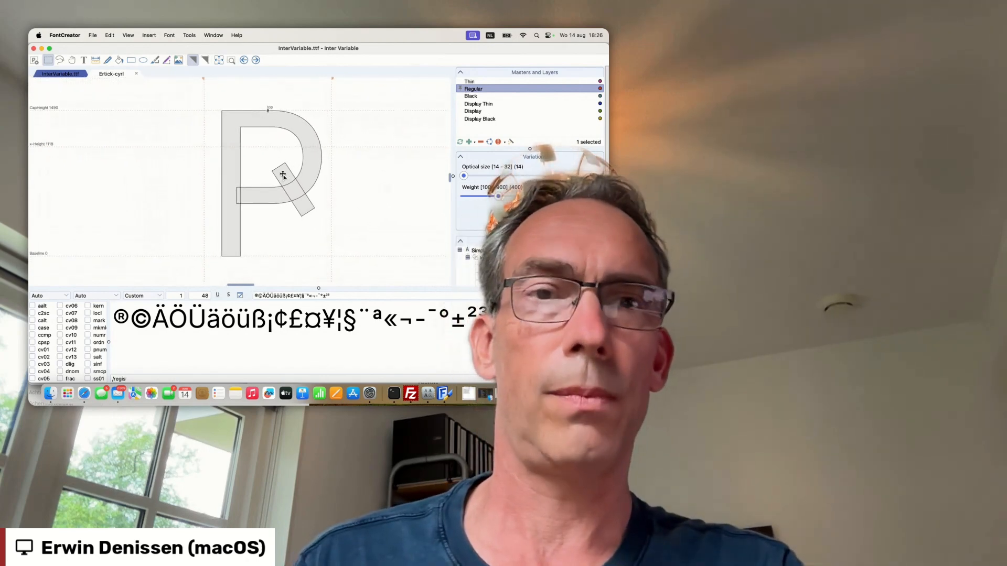
- Edit the Ertick-cyrl contour points, pulling the upper inner bowl curve inward, and briefly try the freehand brush before returning to rectangle selection
double_click(331, 175)
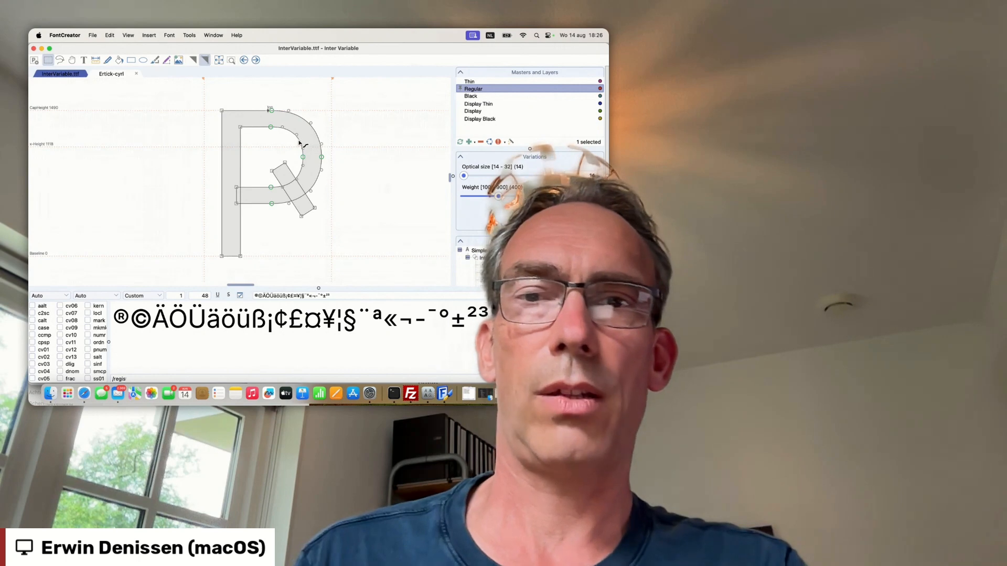
drag(297, 135, 277, 137)
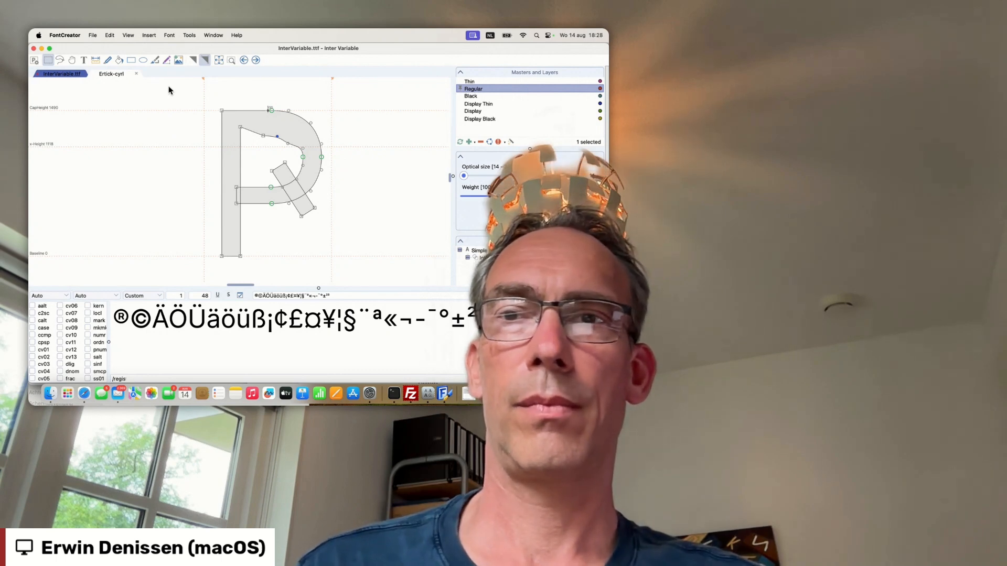
click(155, 60)
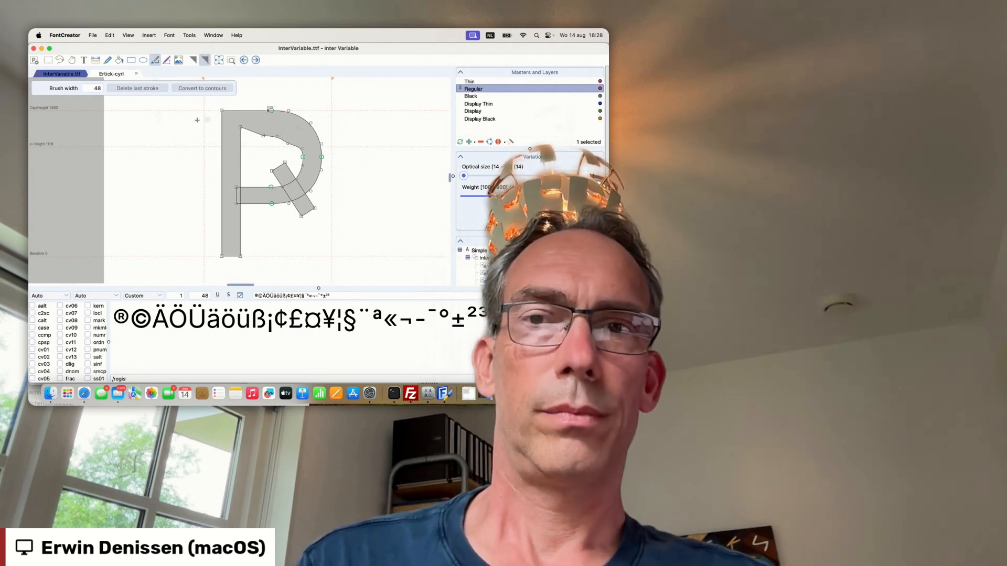
click(49, 60)
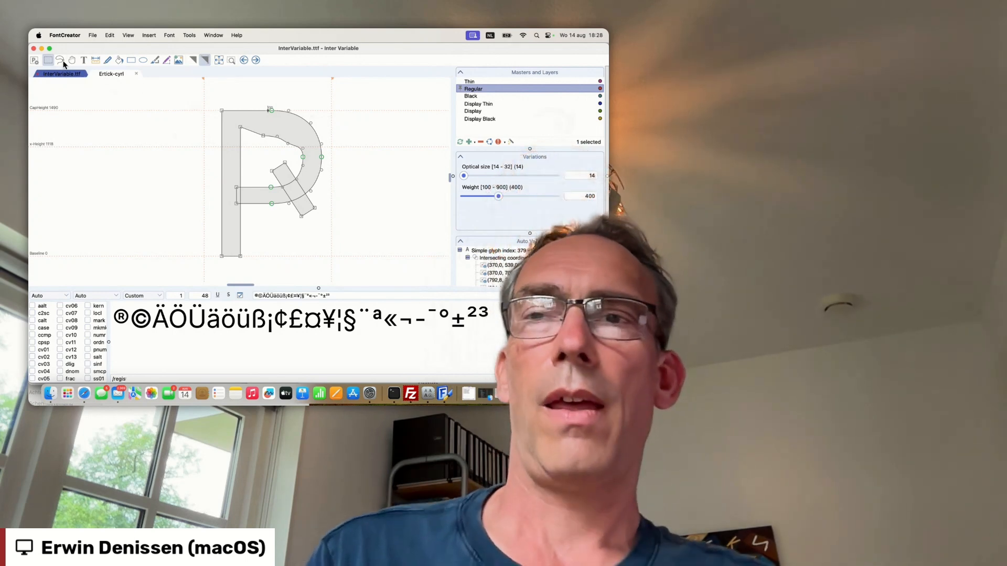
- Open the Inter Variable font properties, reposition and enlarge the window, and view its font, axes, masters and instances settings
click(37, 60)
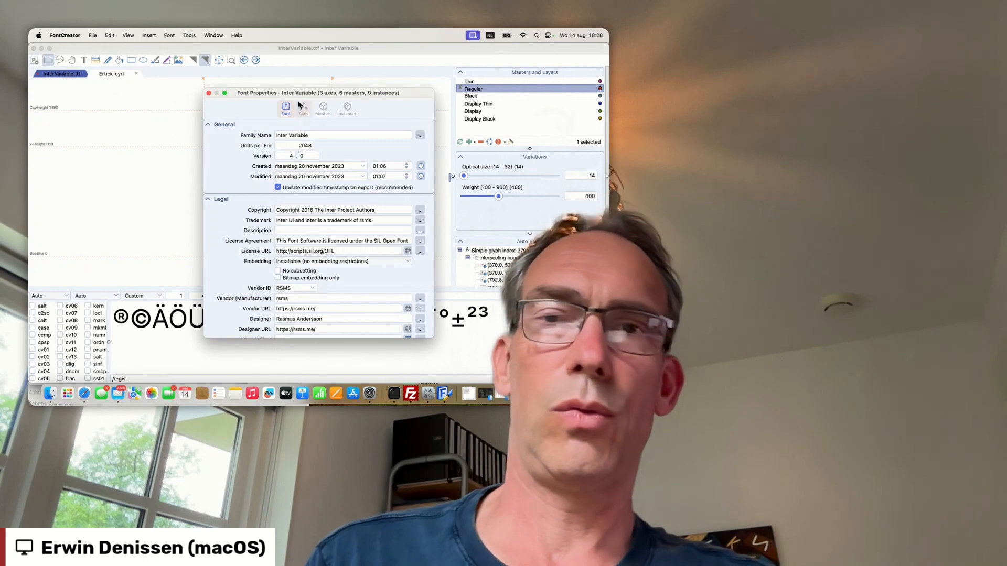
drag(296, 93, 411, 68)
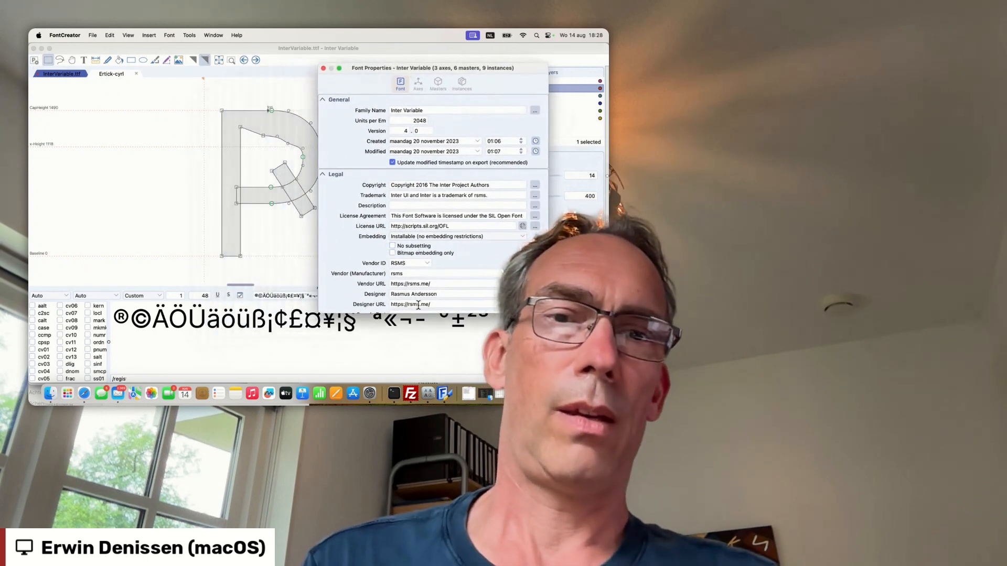
drag(416, 315, 419, 350)
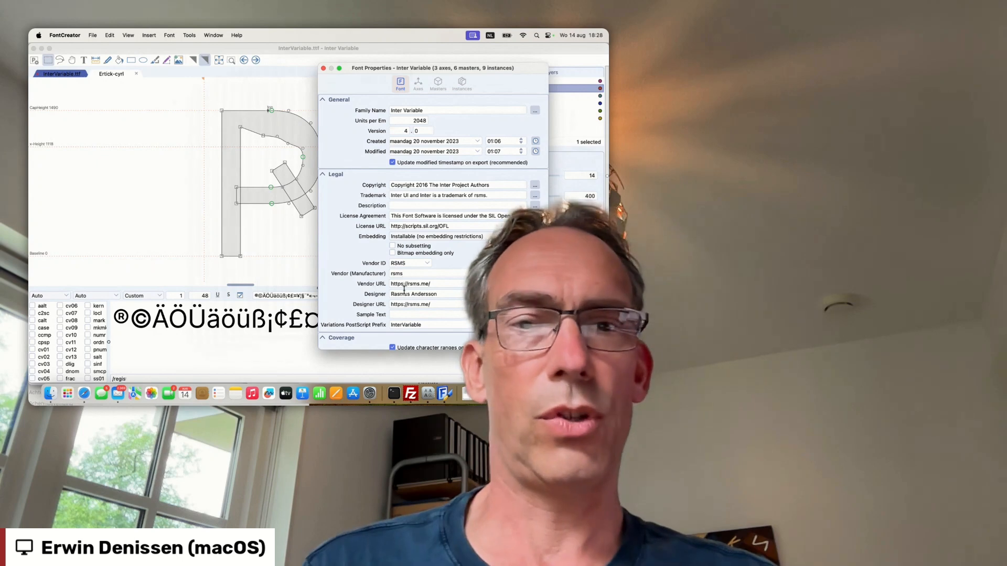
click(416, 89)
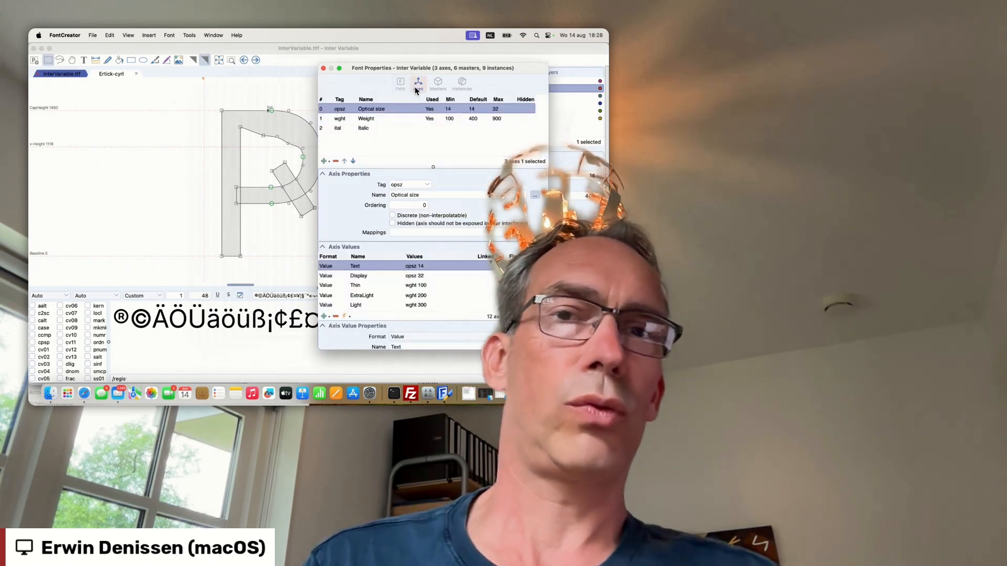
click(438, 84)
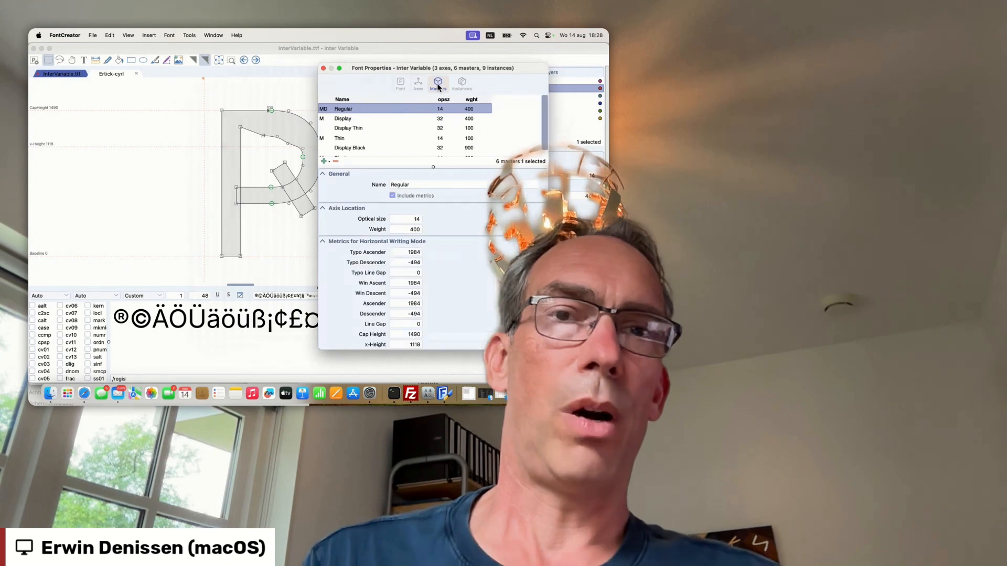
click(462, 84)
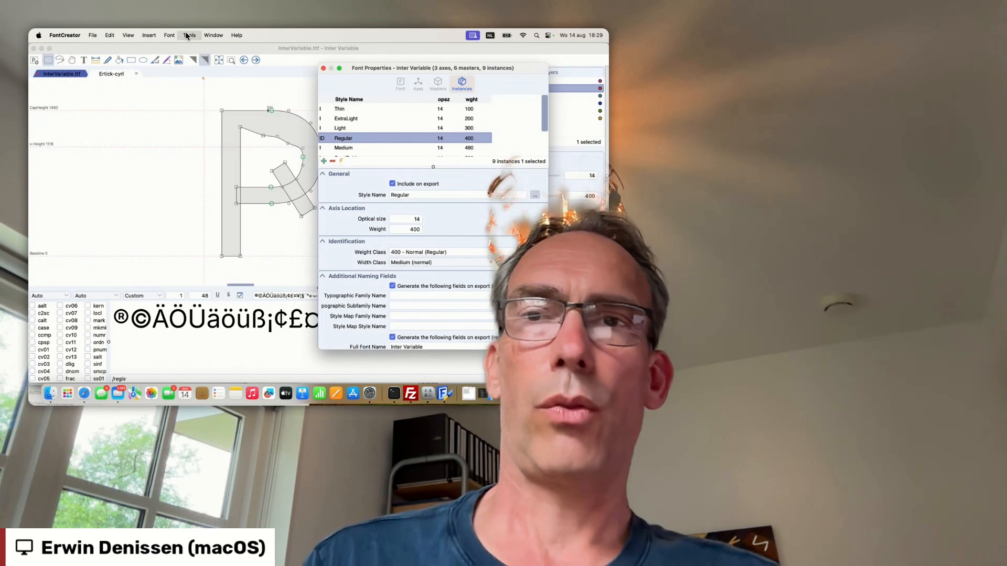
- Open the OpenType Designer for InterVariable.ttf, browse its feature list and select CharacterVariants01 (cv01)
click(169, 35)
click(170, 36)
click(169, 35)
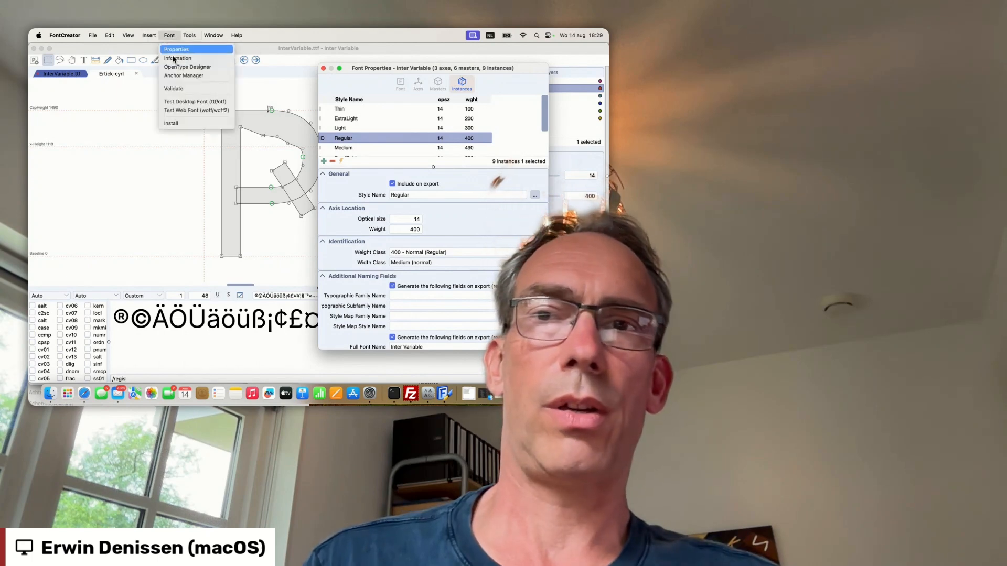
click(176, 68)
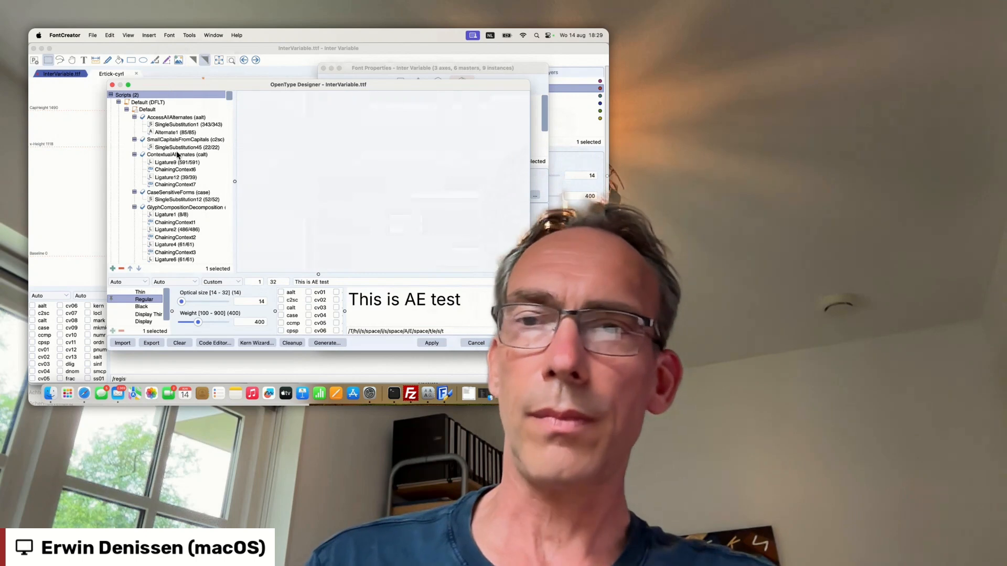
scroll(175, 175, down, 15)
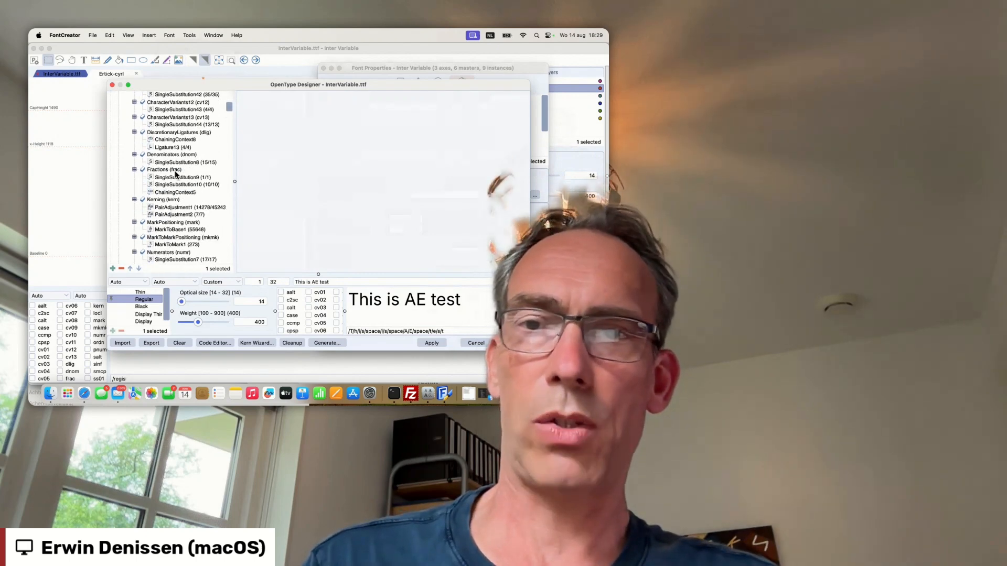
scroll(176, 175, down, 7)
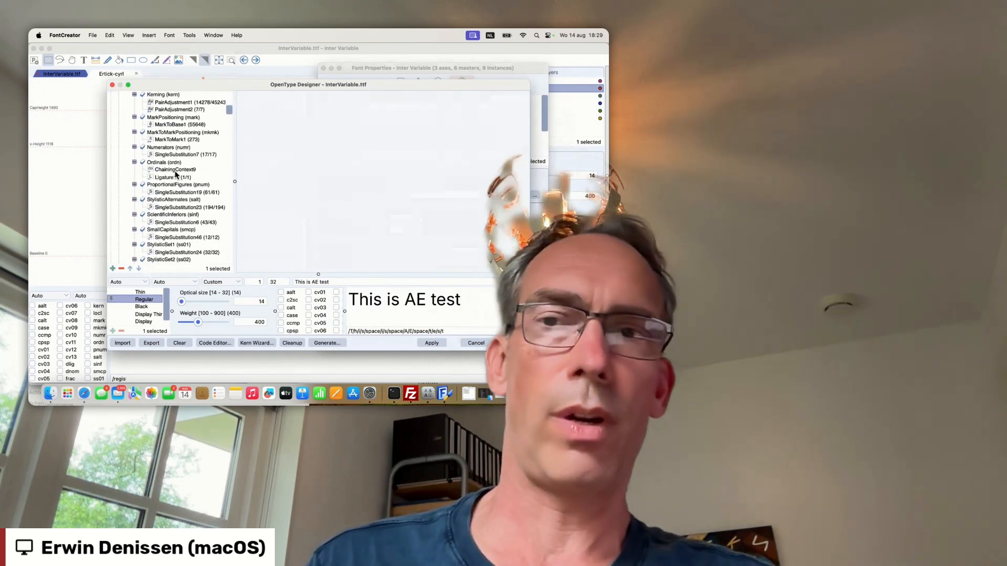
scroll(176, 175, up, 3)
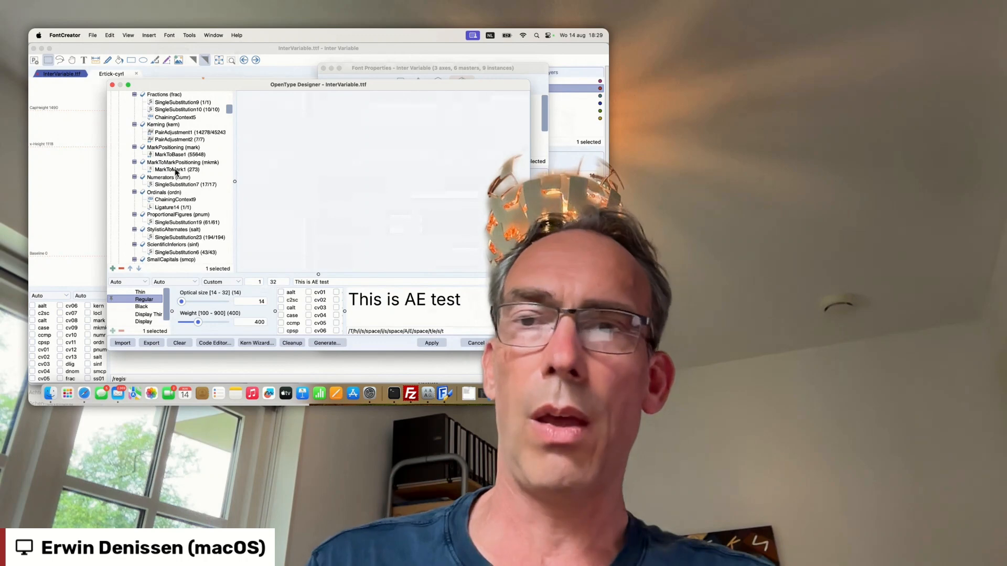
scroll(171, 147, up, 10)
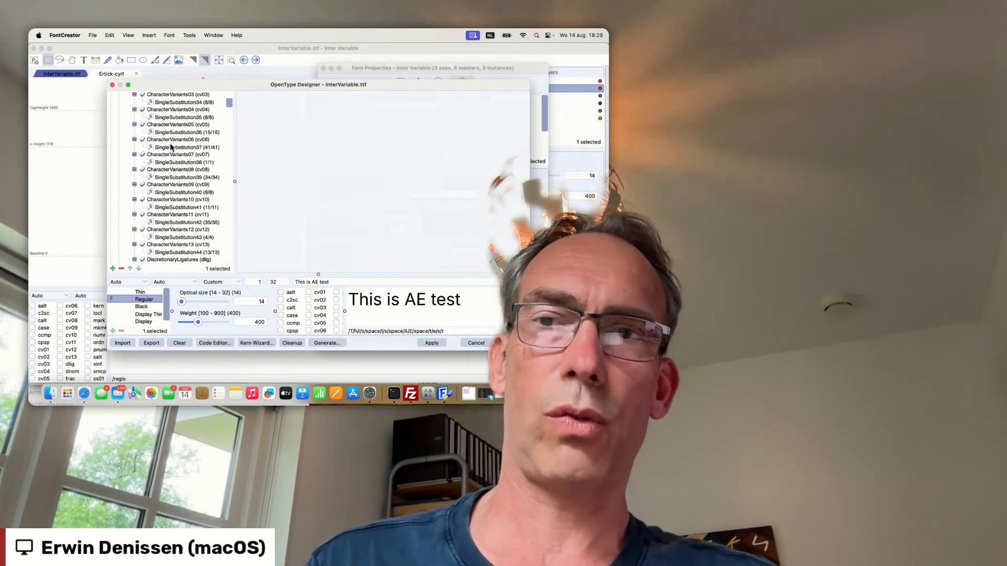
scroll(171, 147, up, 5)
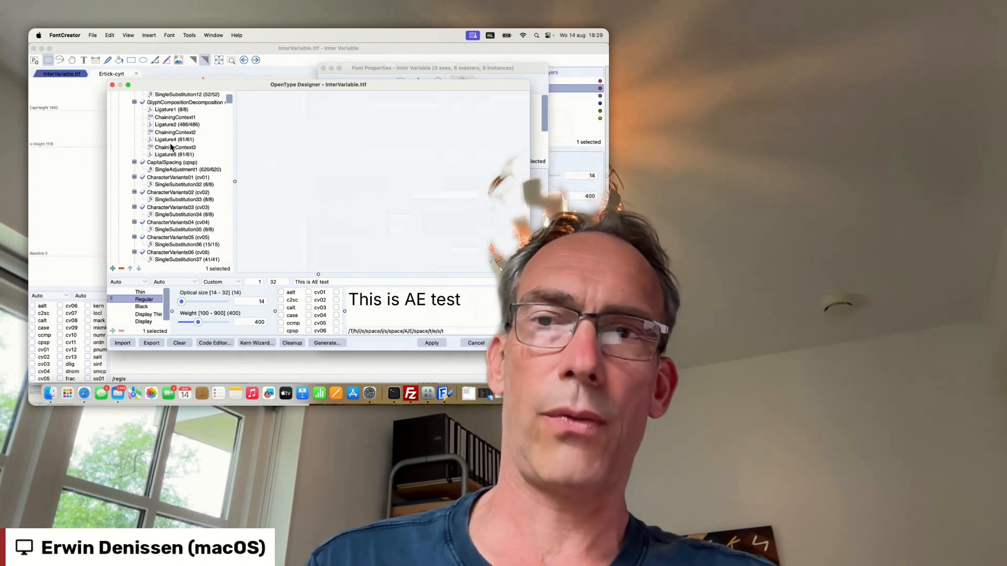
click(178, 178)
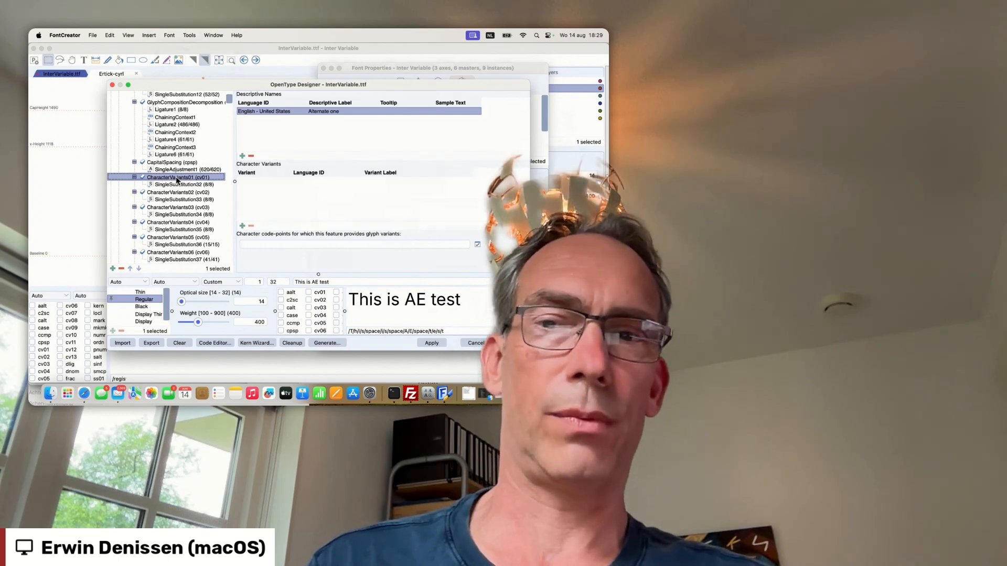
- Open the OpenType feature code in the code editor, maximize the window and browse the FEA code through the SingleSubstitution13 lookup
click(219, 343)
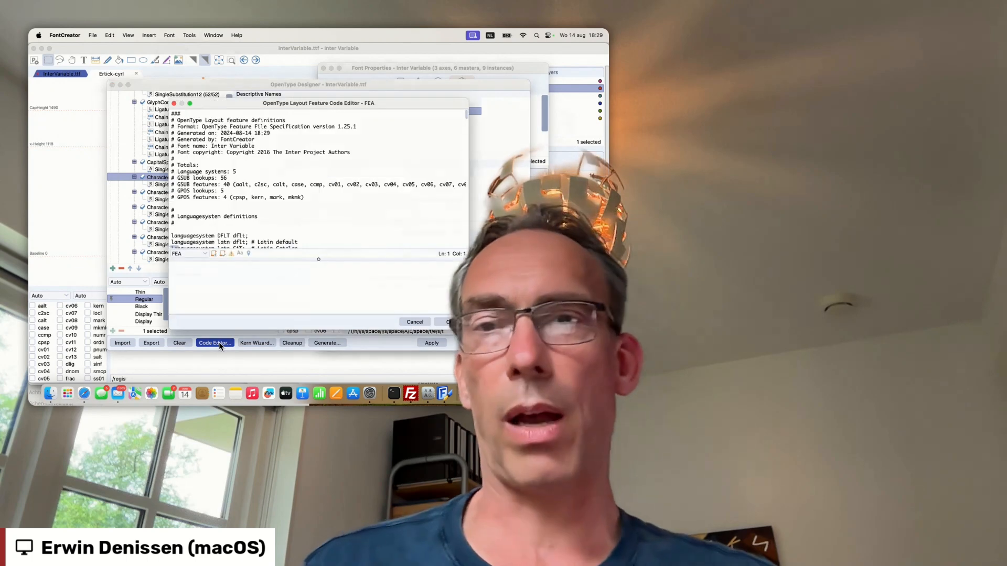
click(280, 114)
double_click(283, 104)
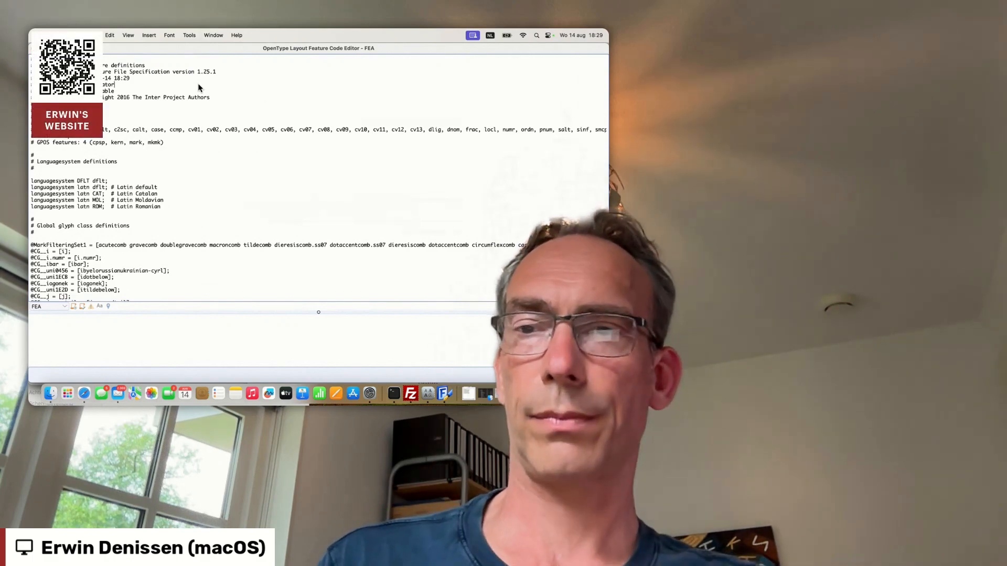
scroll(200, 87, down, 20)
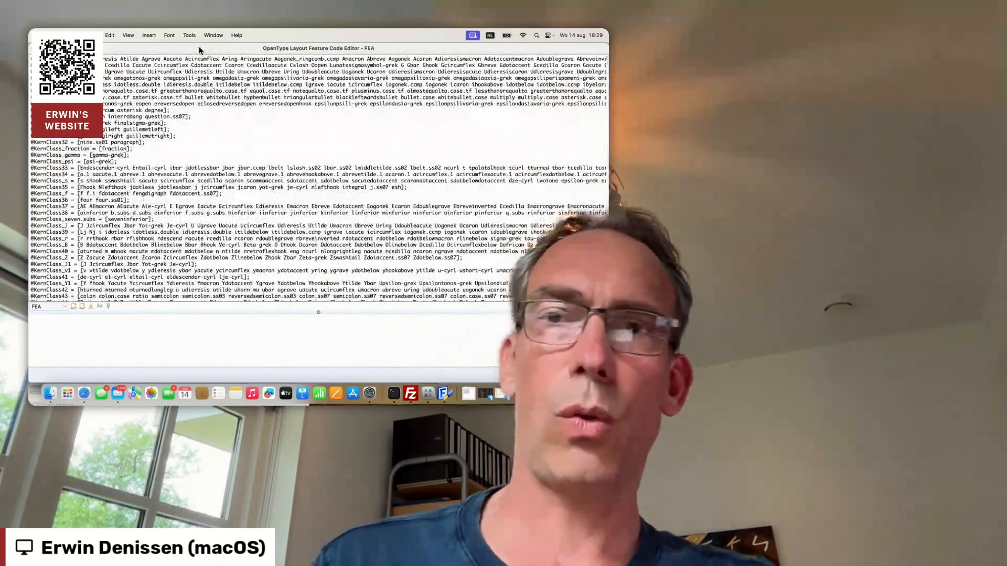
scroll(237, 208, down, 20)
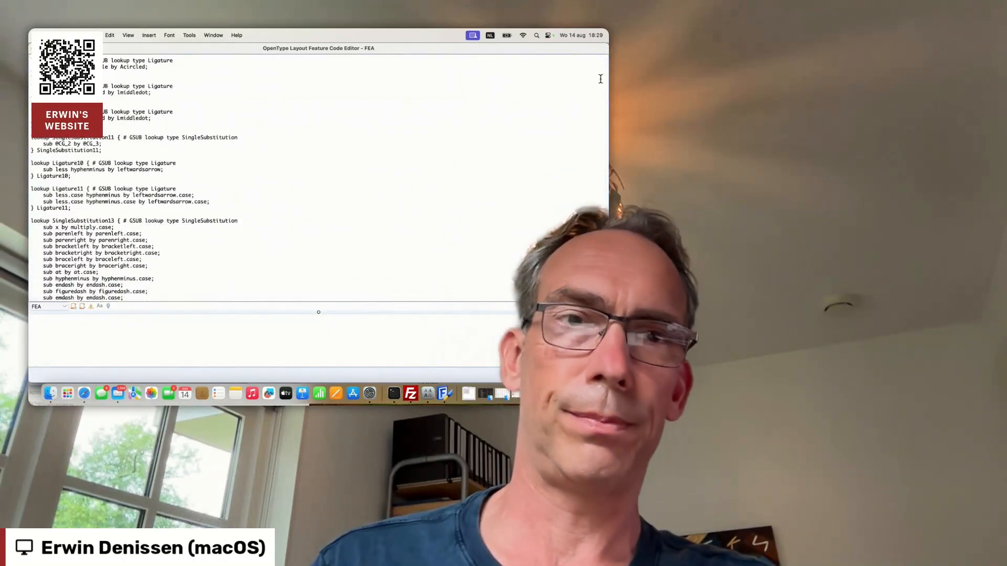
scroll(605, 70, down, 3)
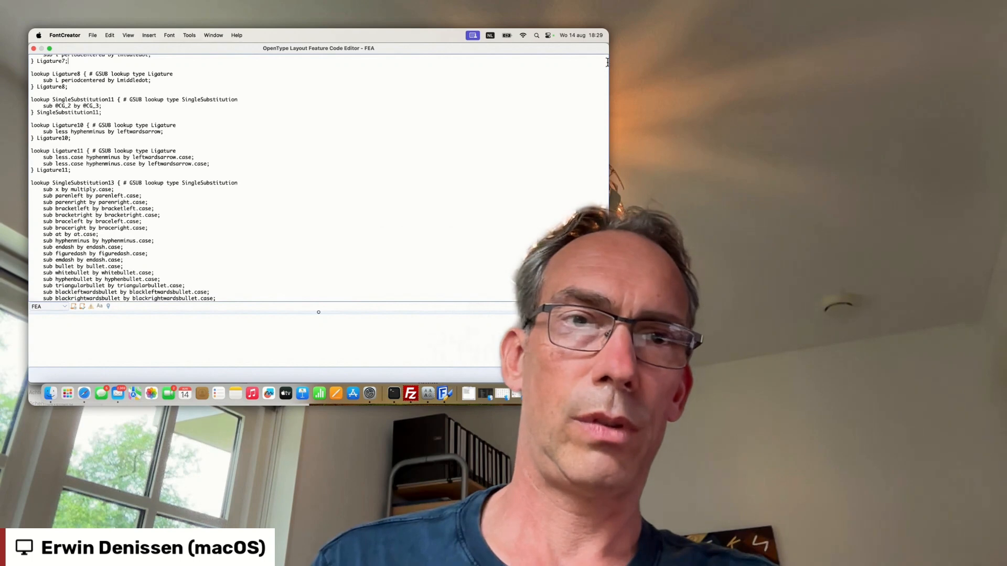
right_click(602, 64)
click(602, 63)
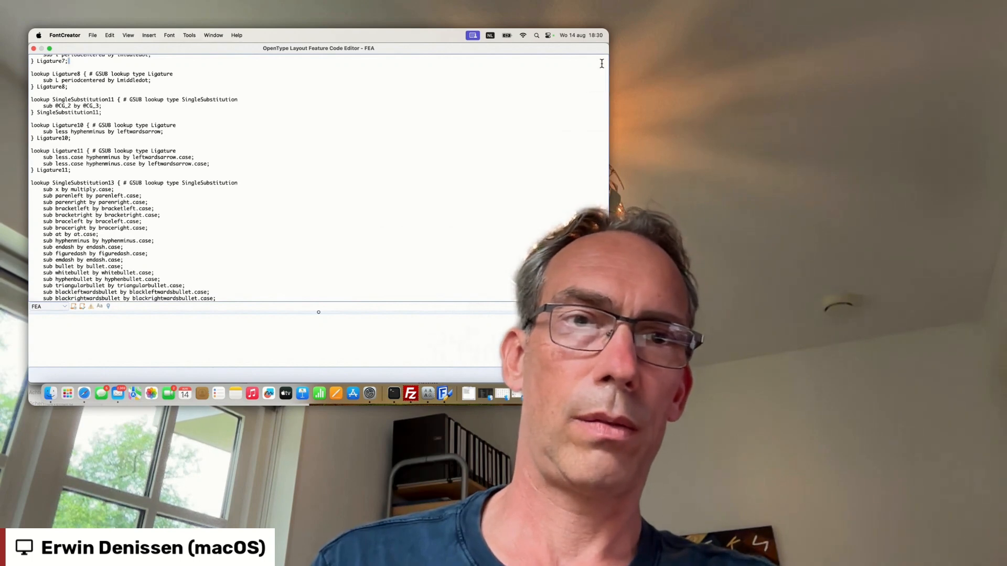
scroll(603, 64, down, 2)
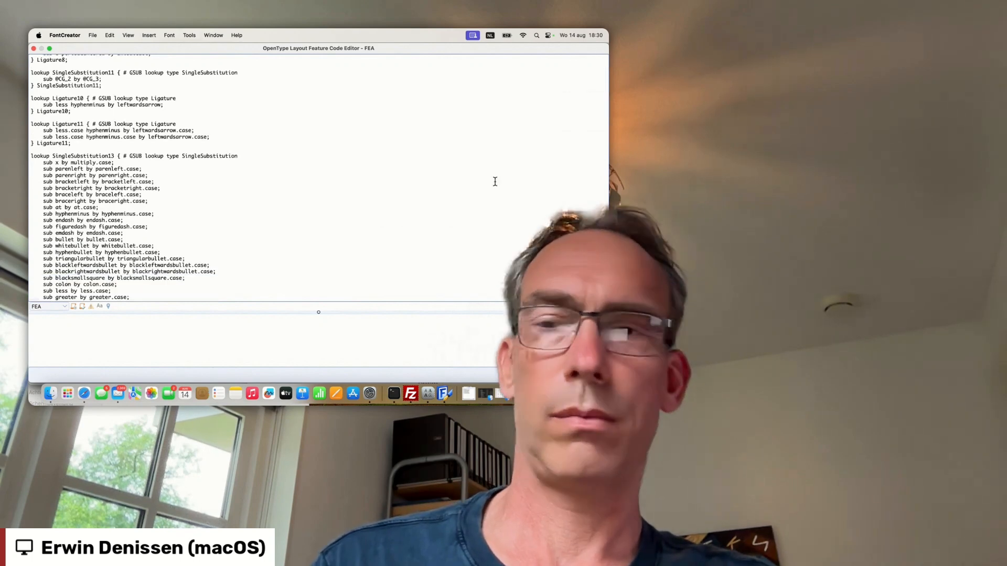
scroll(494, 181, down, 5)
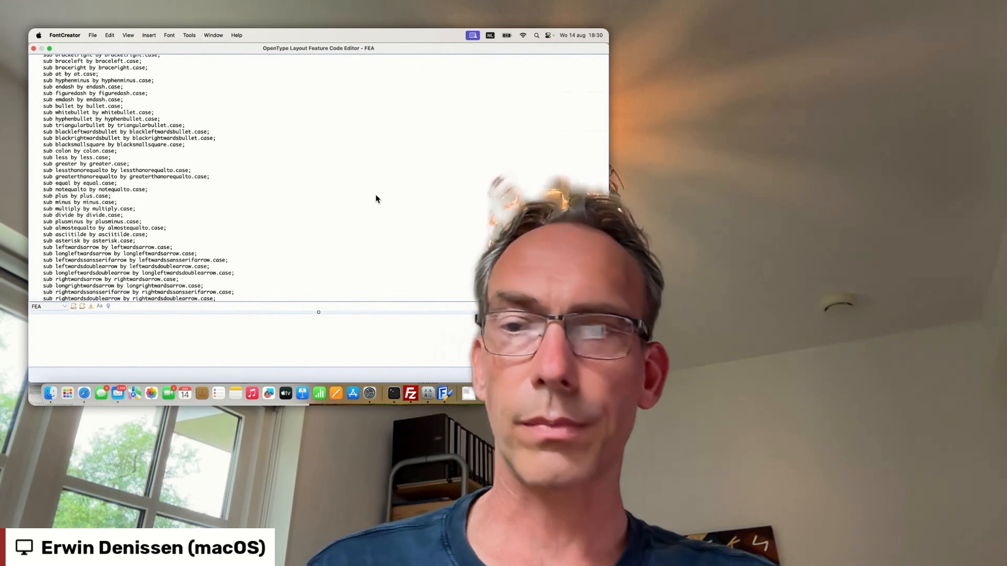
- Move the cursor line by line through the FEA code to the SingleSubstitution16 lookup, and close the code editor
key(Down)
key(Down)
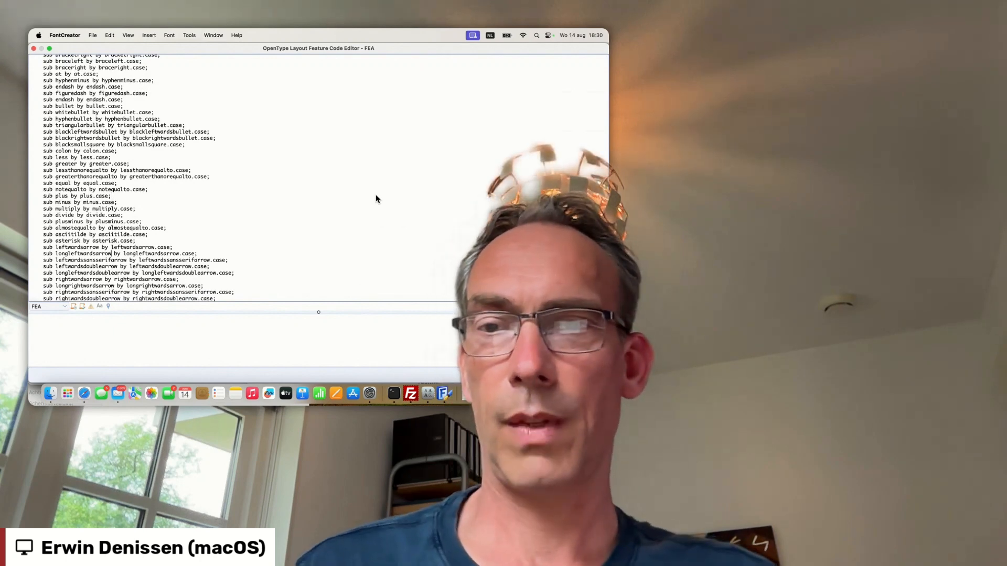
key(Down)
key(Down)
key(Down)
key(Down)
key(Down)
key(Down)
key(Down)
key(Down)
key(Down)
key(Down)
key(Down)
key(Down)
key(Down)
key(Down)
key(Down)
key(Down)
key(Down)
key(Down)
key(Down)
key(Down)
key(Down)
key(Down)
key(Down)
key(Down)
key(Down)
key(Down)
key(Down)
key(Down)
key(Down)
key(Down)
key(Down)
key(Down)
key(Down)
key(Down)
key(Down)
key(Down)
key(Down)
key(Down)
key(Down)
key(Down)
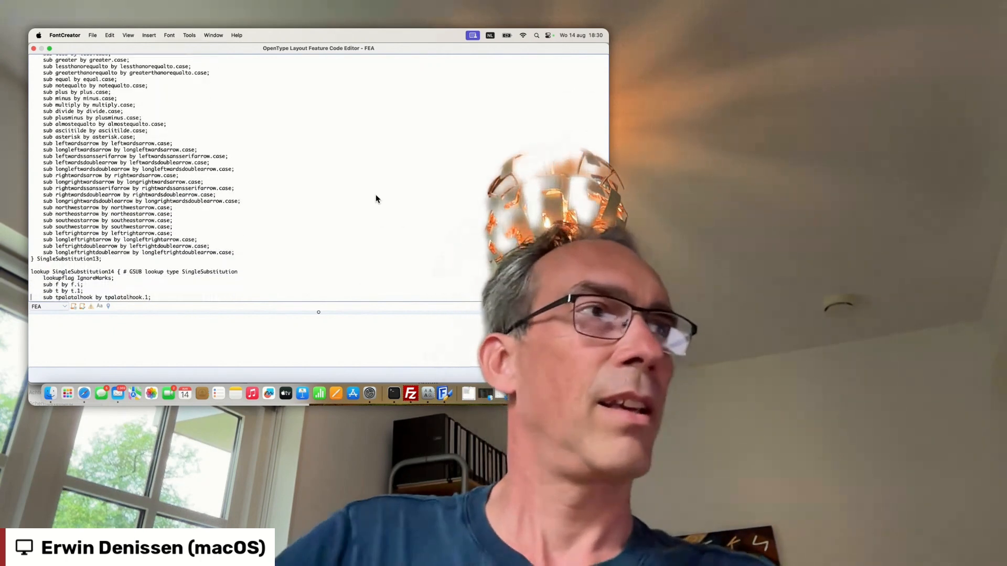
key(Down)
key(Down)
key(Down)
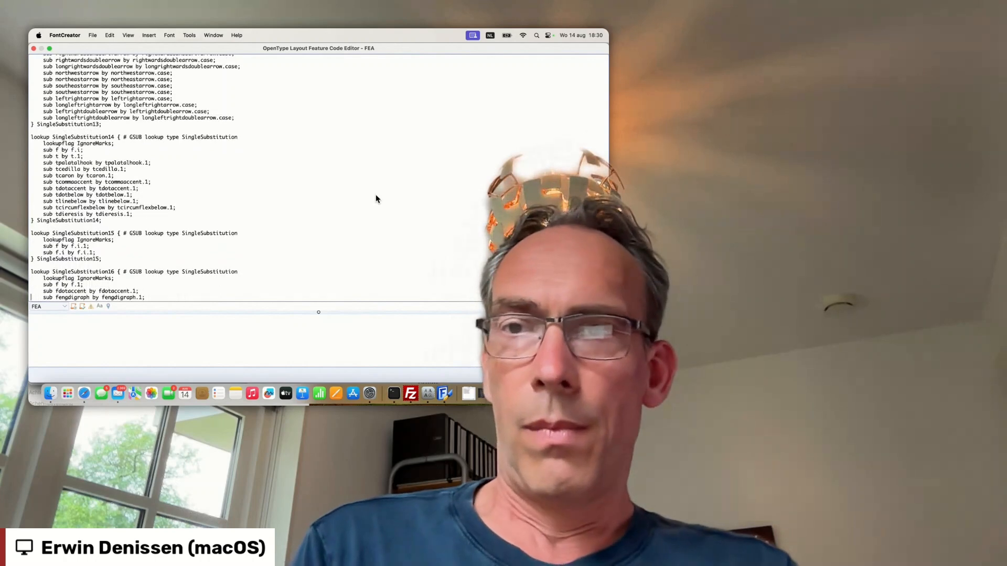
click(33, 49)
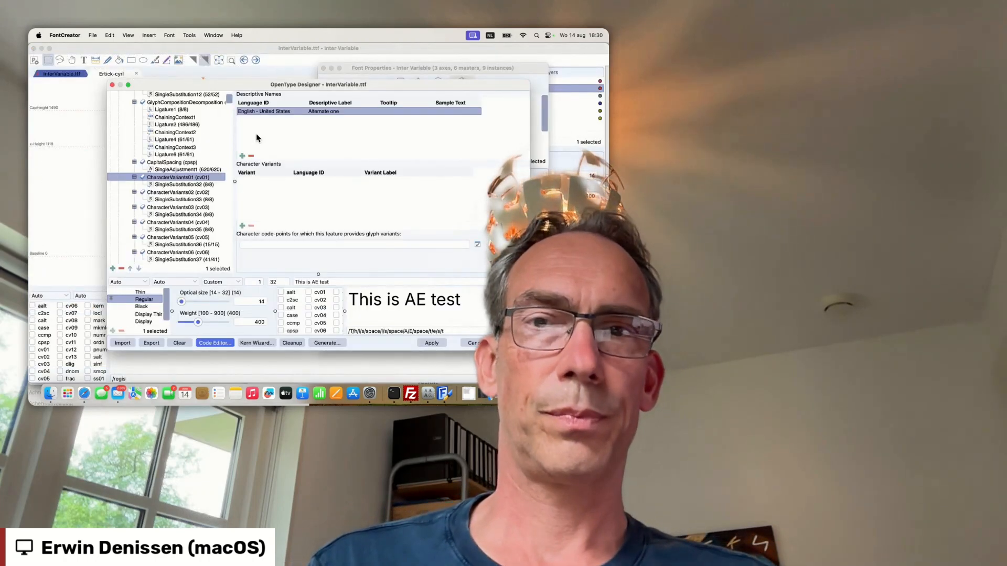
- Show the SingleSubstitution32 lookup under CharacterVariants01 (cv01)
click(200, 186)
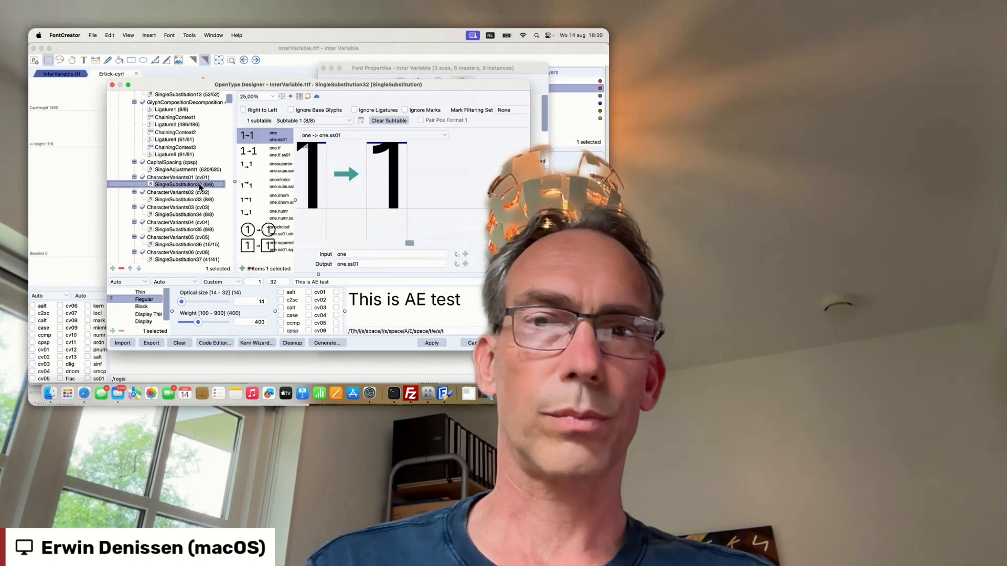